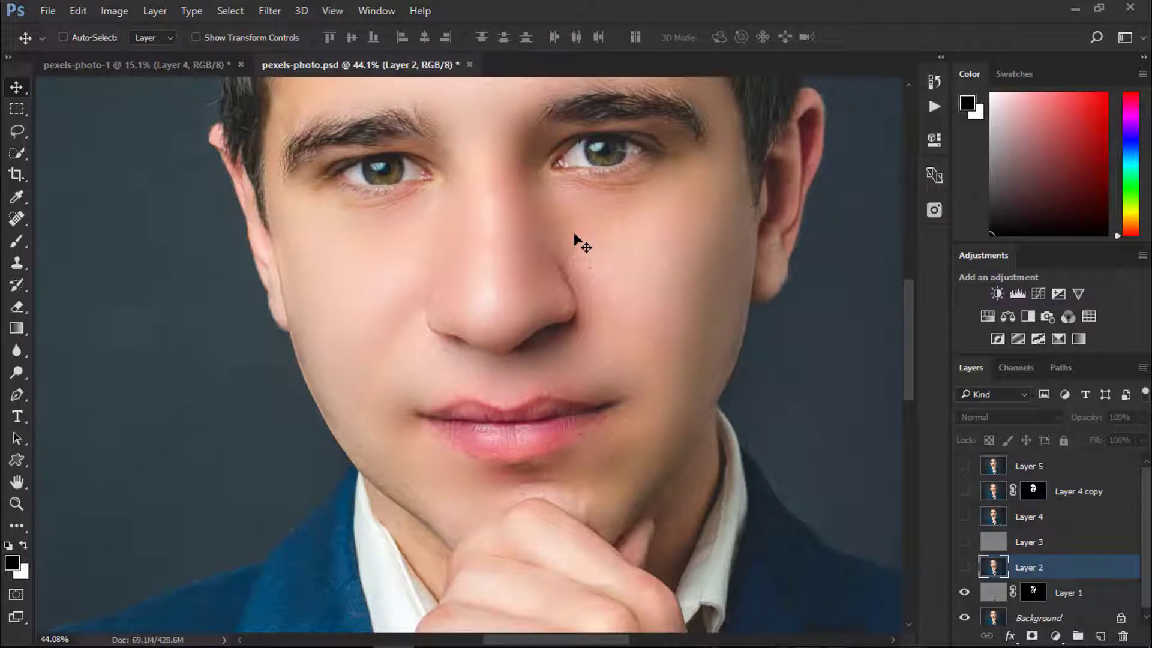
Step: In pexels-photo-1, hide and reshow Layer 4 to compare the smoothed skin with the original
scroll(548, 235, "down", 1)
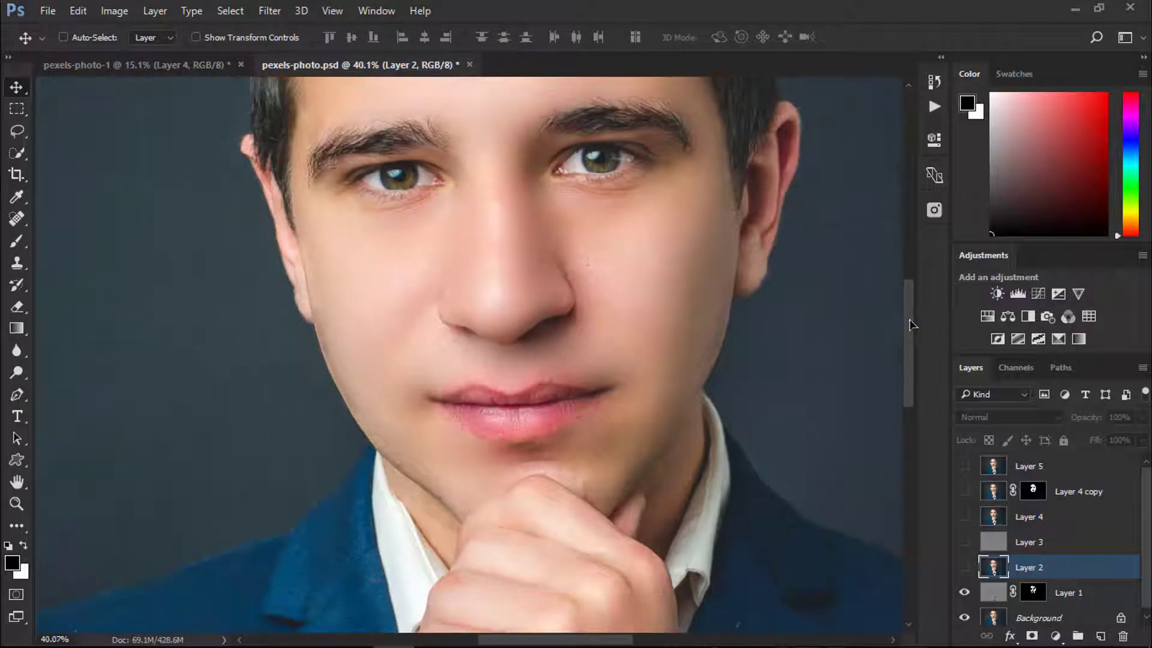
scroll(910, 324, "up", 4)
scroll(912, 322, "down", 2)
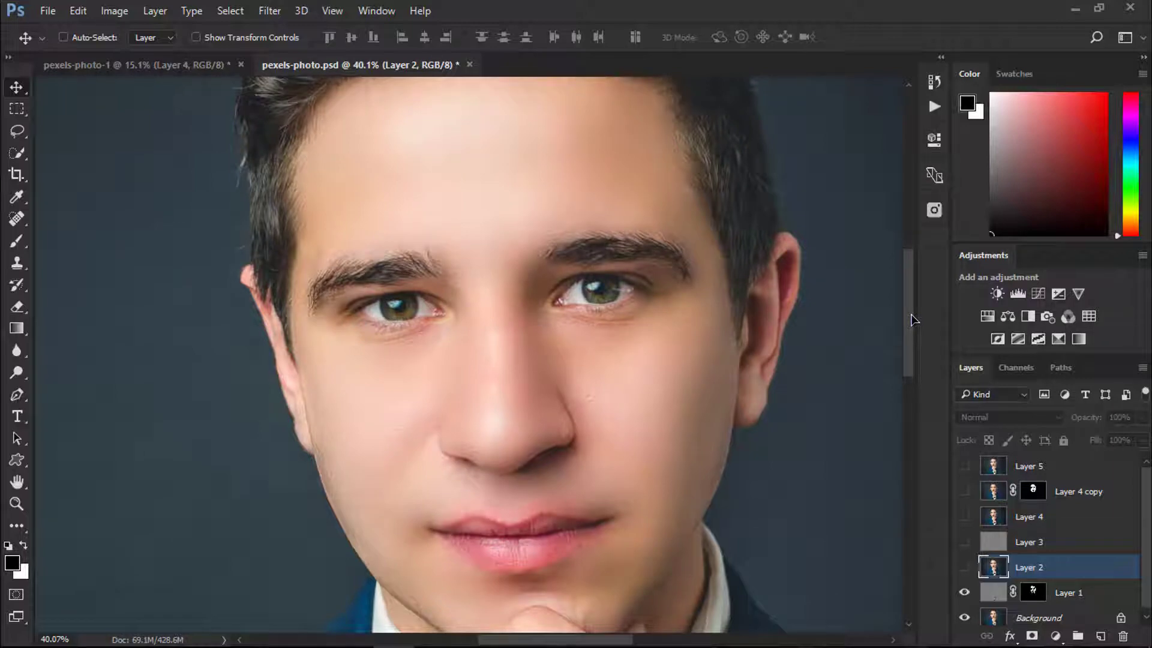
mouse_move(911, 313)
left_mouse_down()
mouse_move(912, 301)
mouse_move(910, 340)
mouse_move(913, 315)
left_mouse_up()
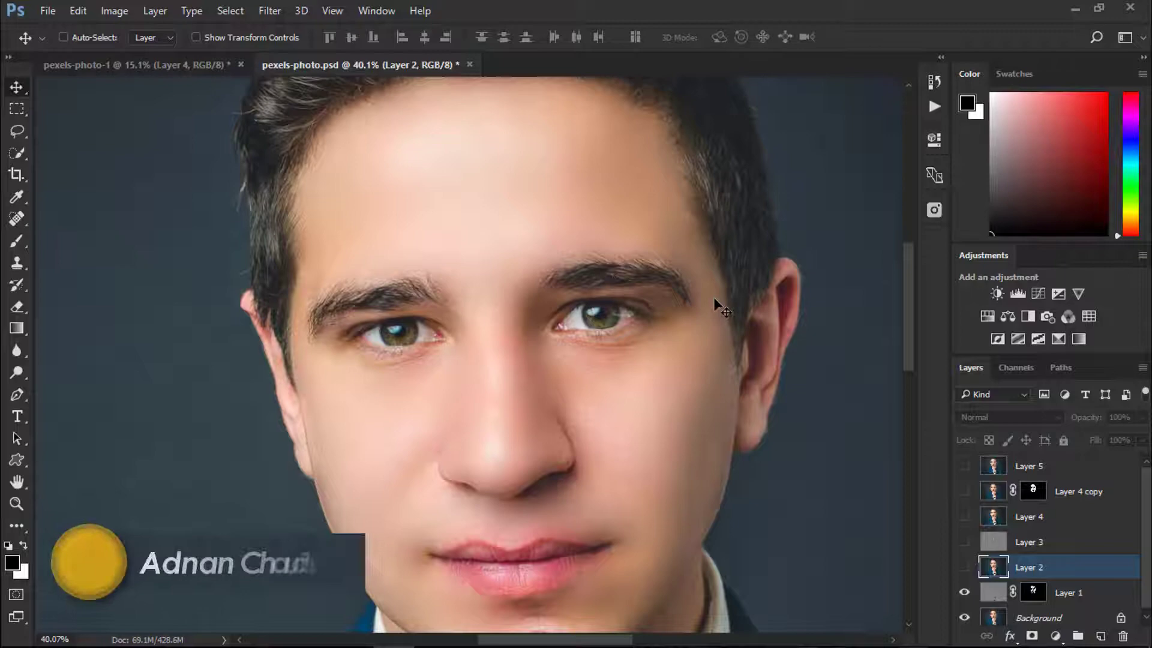
scroll(638, 269, "down", 2)
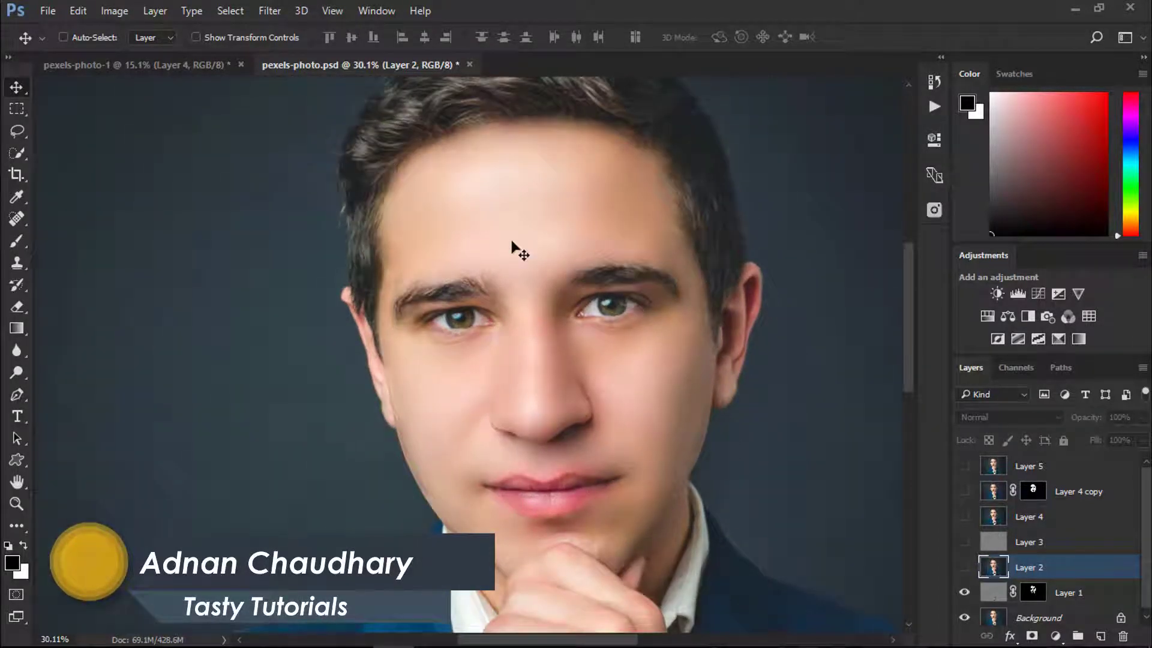
scroll(542, 316, "up", 1)
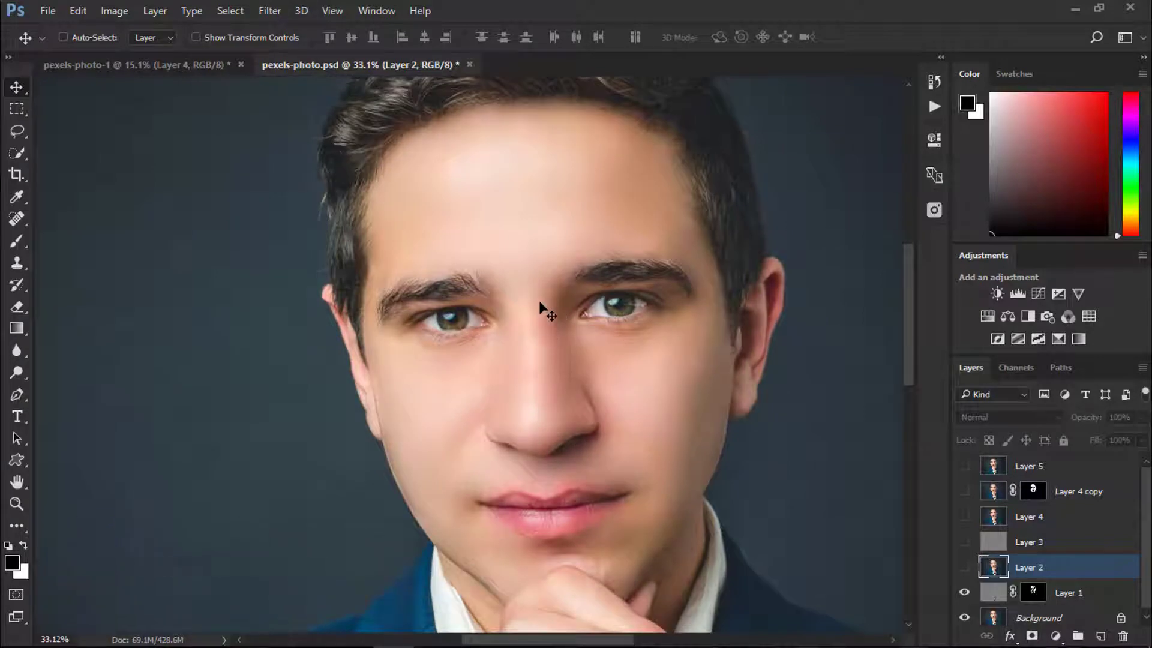
scroll(540, 219, "up", 6)
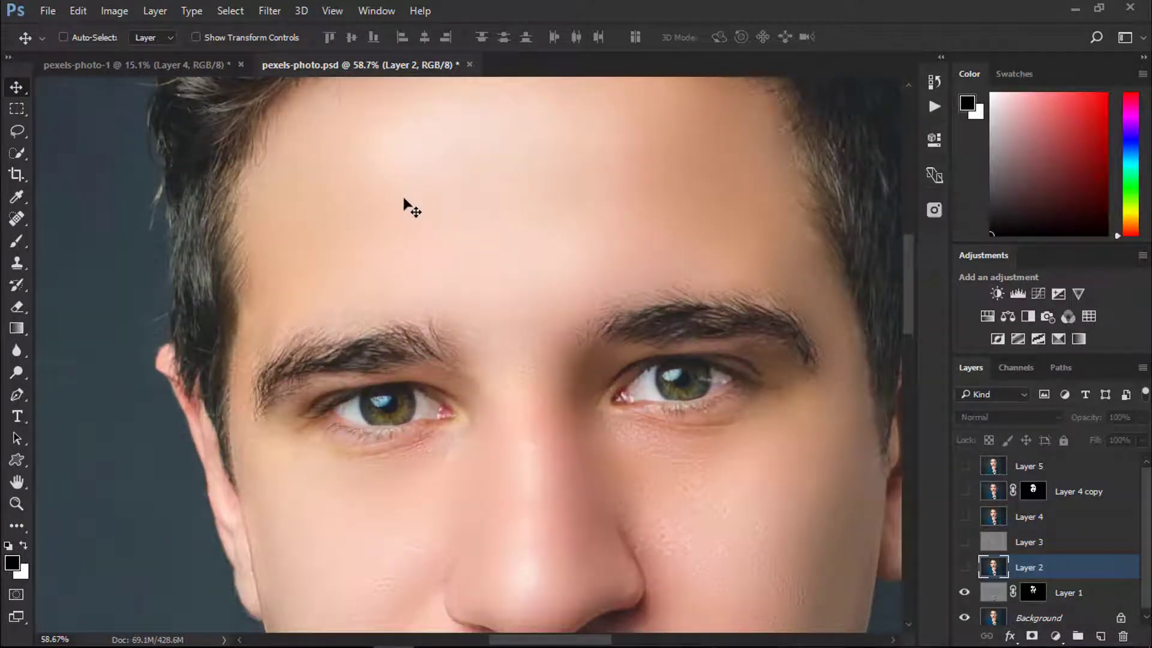
scroll(411, 211, "down", 3)
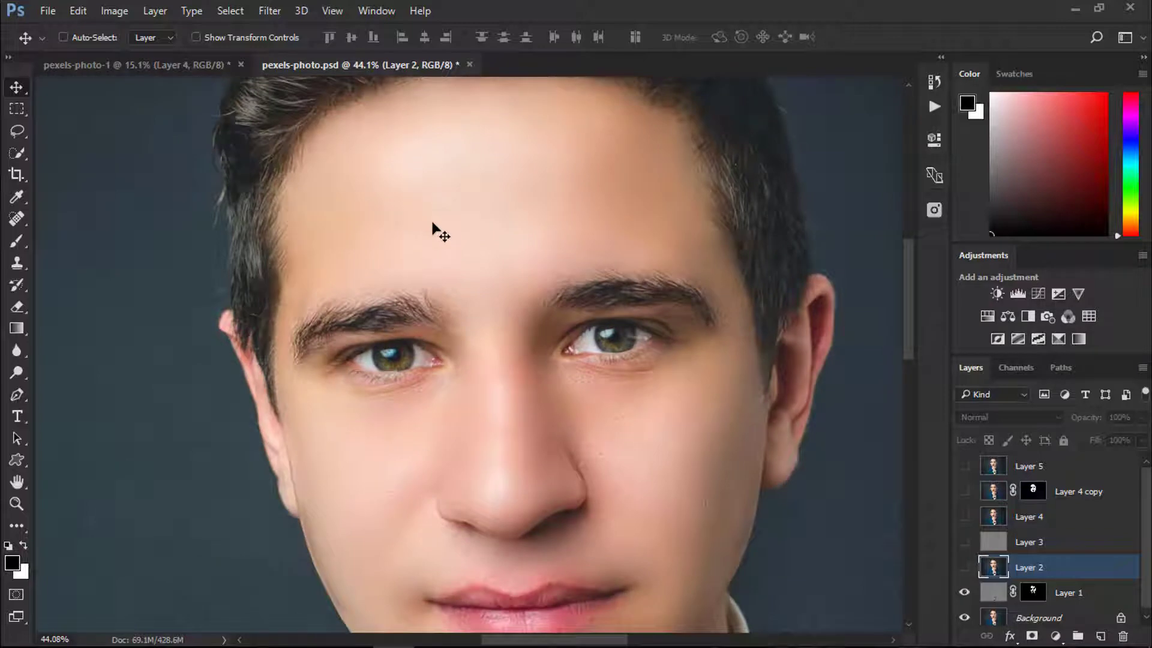
scroll(552, 315, "down", 2)
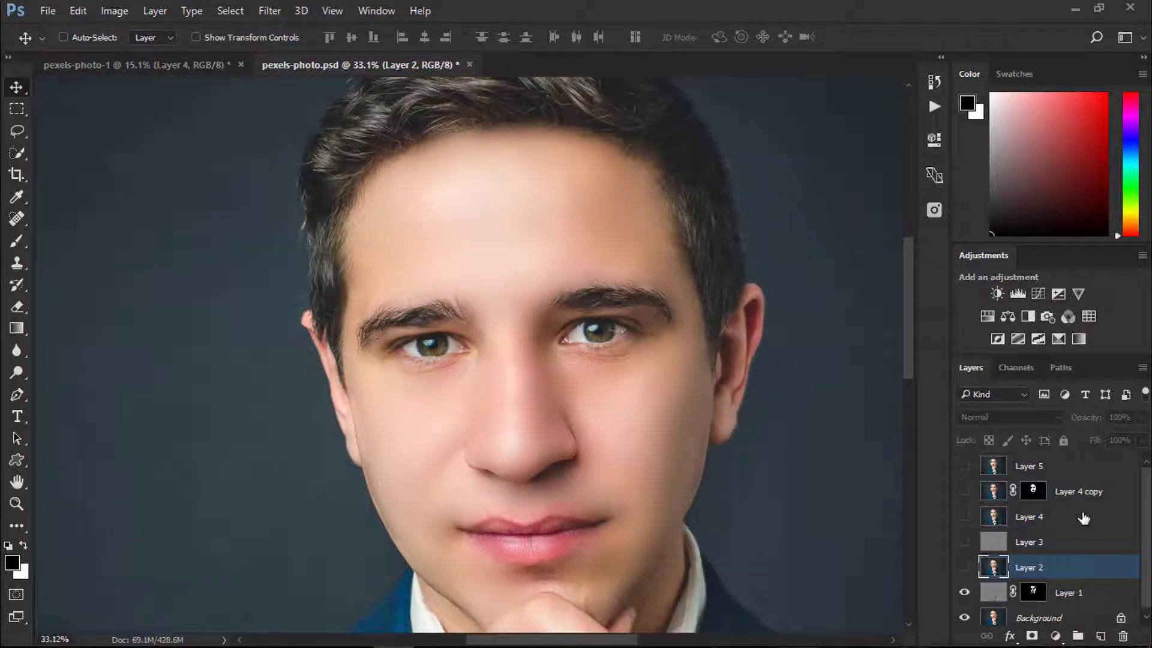
scroll(977, 525, "down", 1)
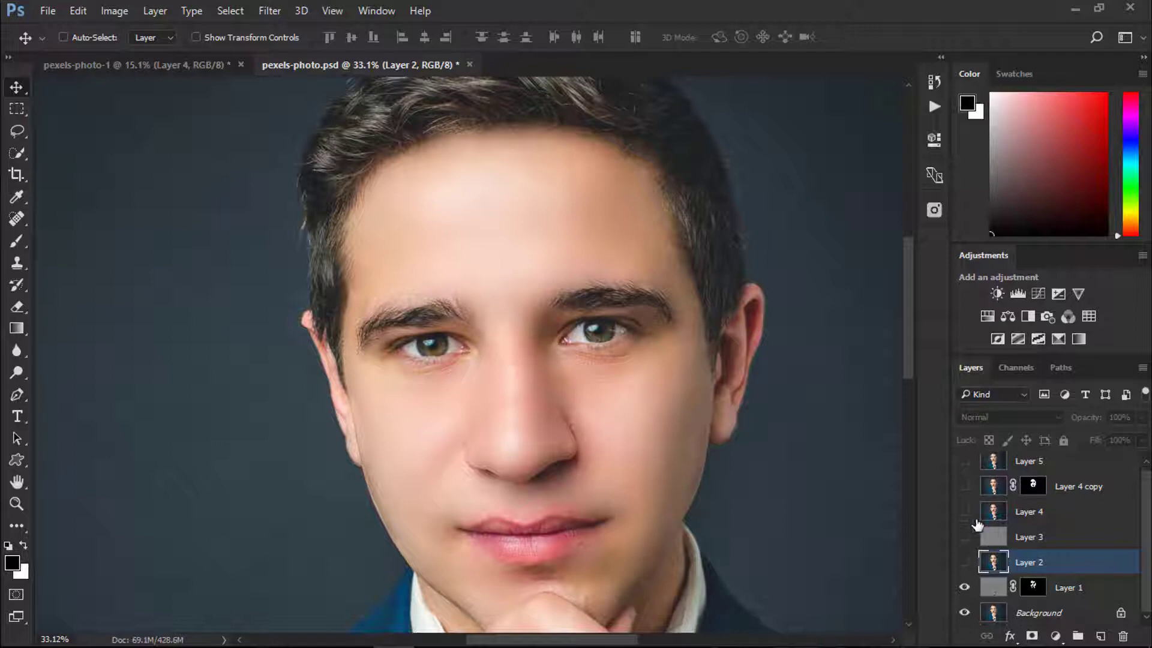
left_click(132, 66)
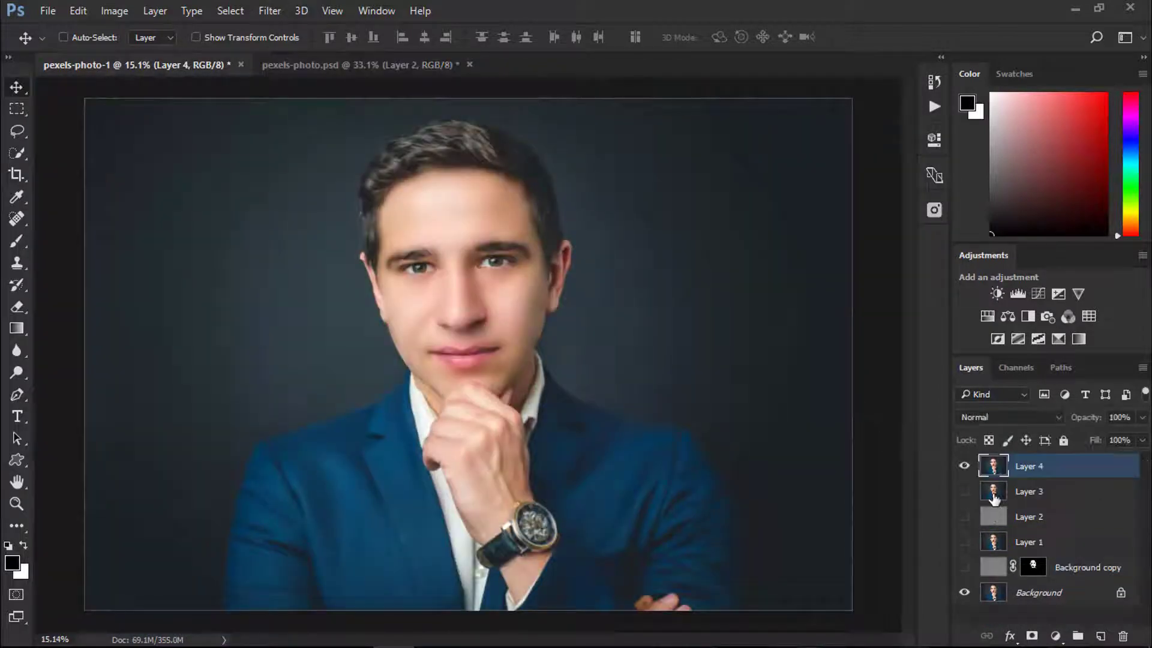
left_click(964, 466)
scroll(406, 258, "up", 5)
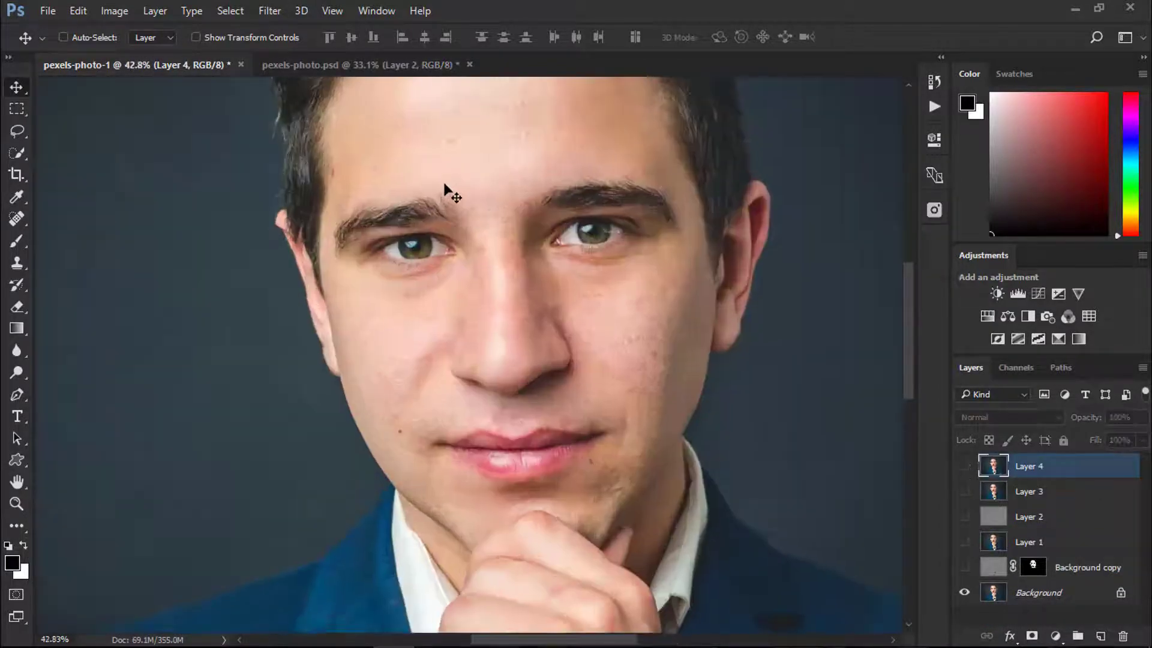
scroll(446, 192, "up", 2)
left_click(964, 466)
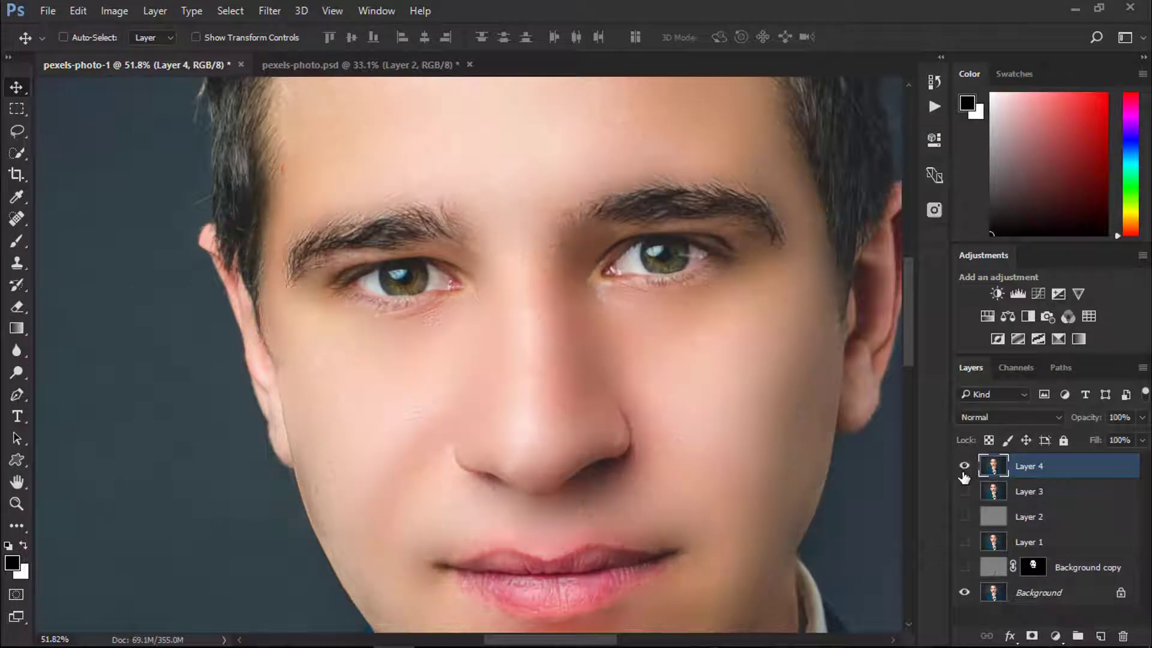
scroll(473, 350, "down", 2)
scroll(474, 353, "down", 1)
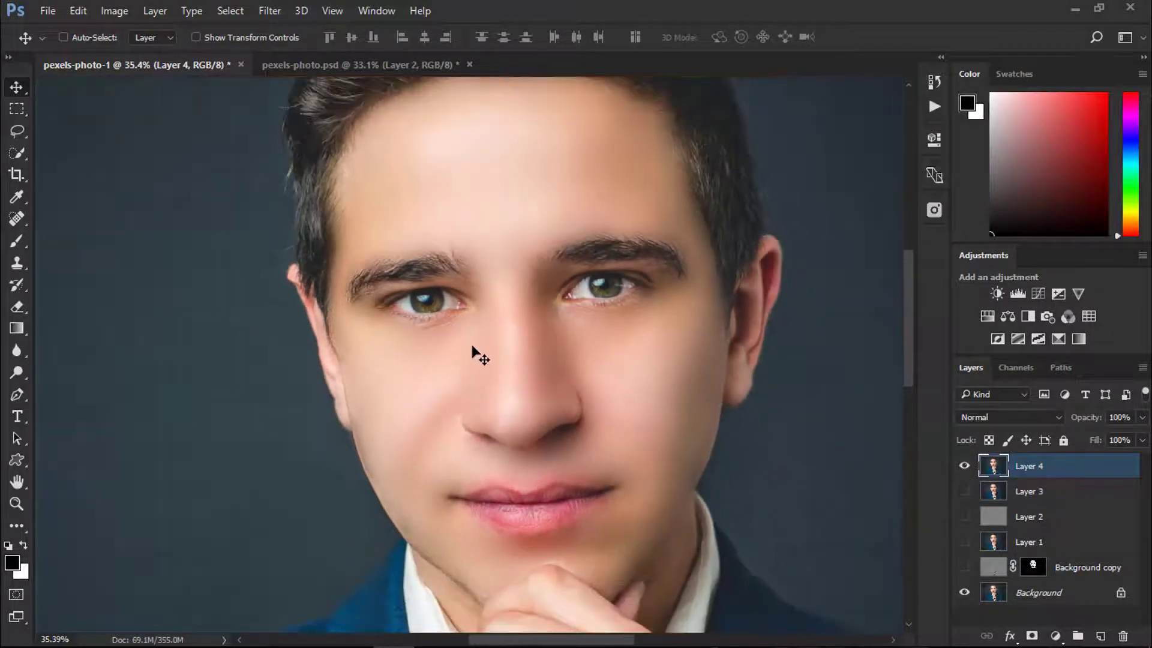
scroll(483, 353, "down", 1)
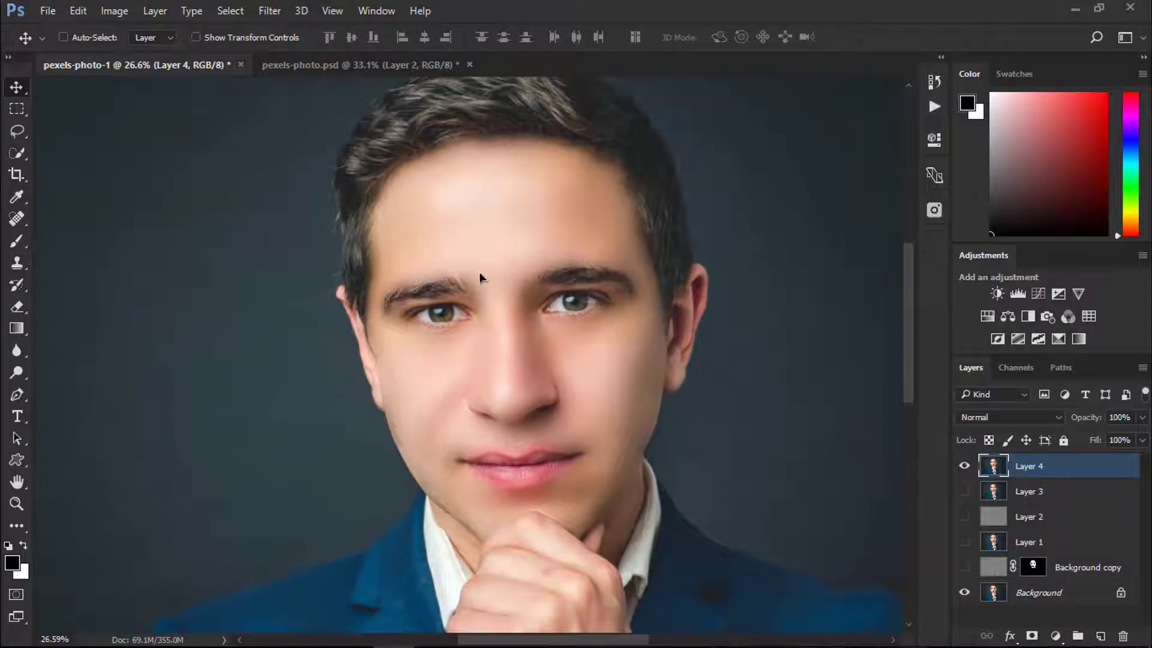
Step: Close pexels-photo-1 and pexels-photo.psd without saving changes
key("ctrl+w")
left_click(583, 260)
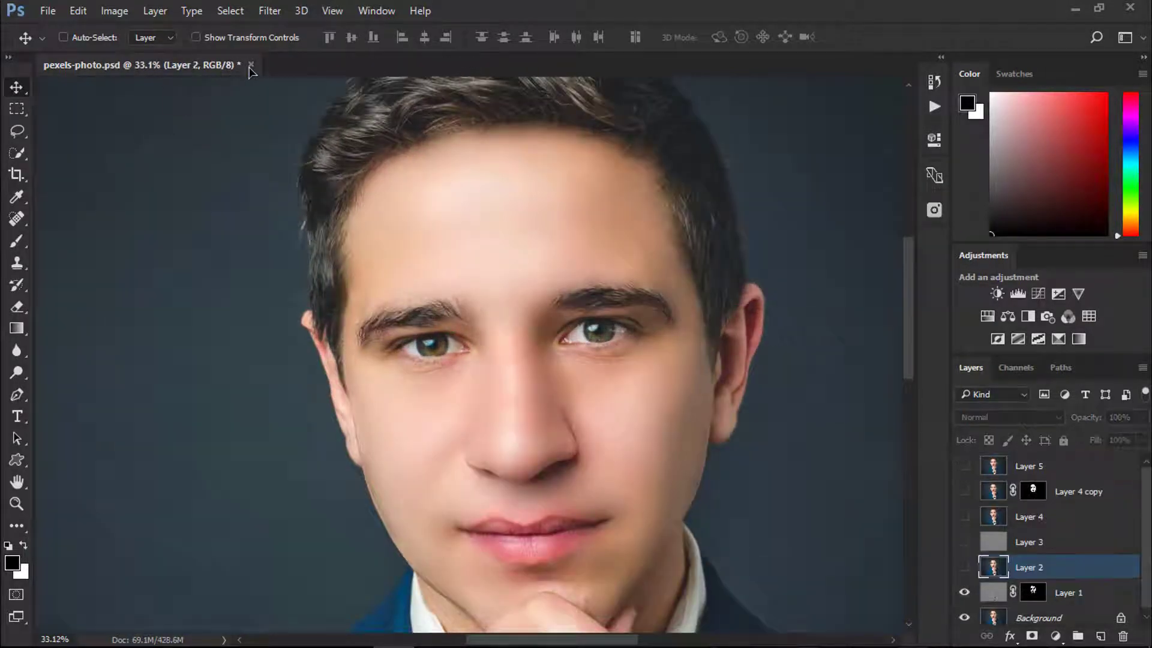
key("ctrl+w")
left_click(571, 261)
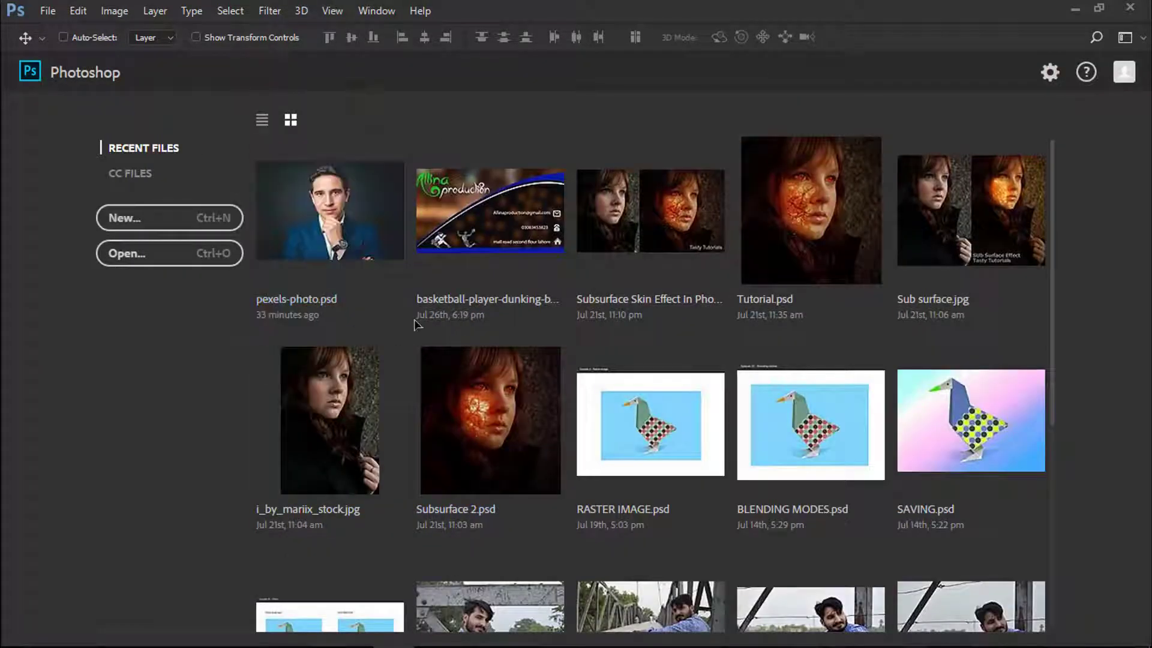
Step: Search 'portrait' in the Pexels extension panel and insert the businessman photo as a new document
left_click(375, 11)
mouse_move(399, 84)
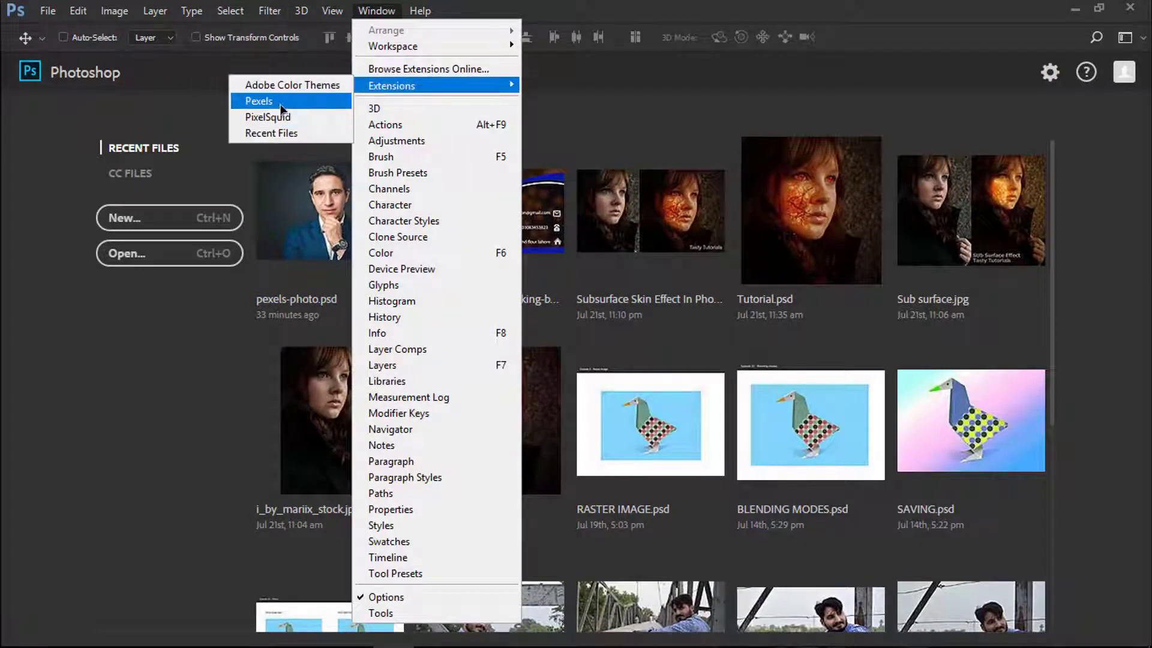
left_click(282, 110)
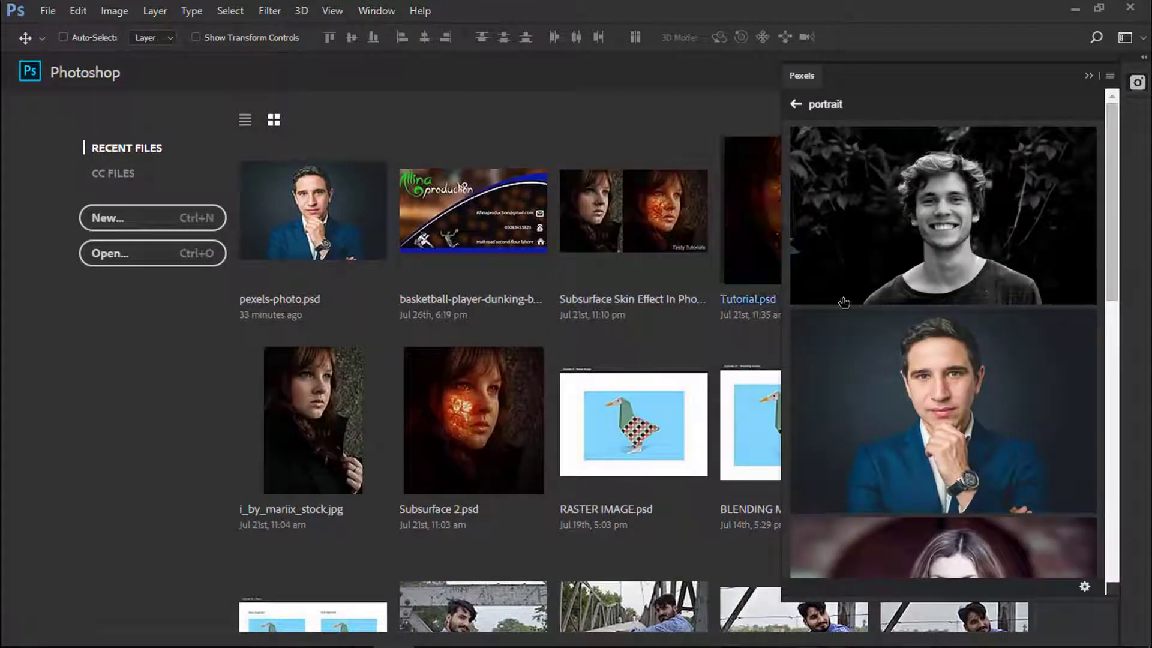
double_click(845, 108)
key("BackSpace")
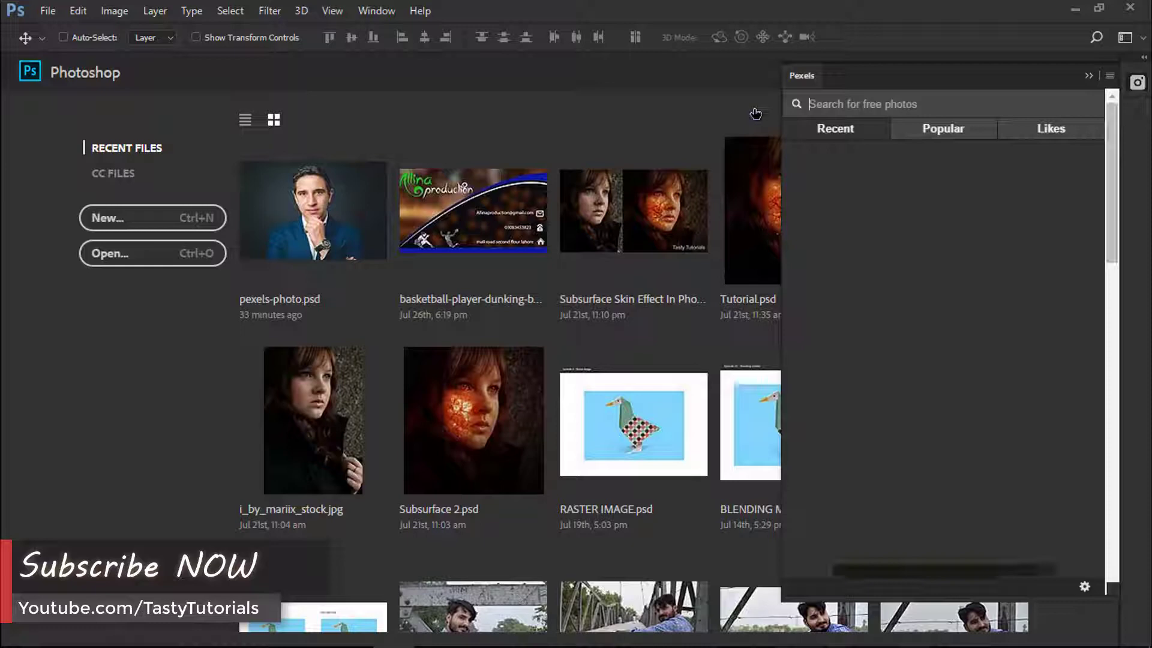
type("portra")
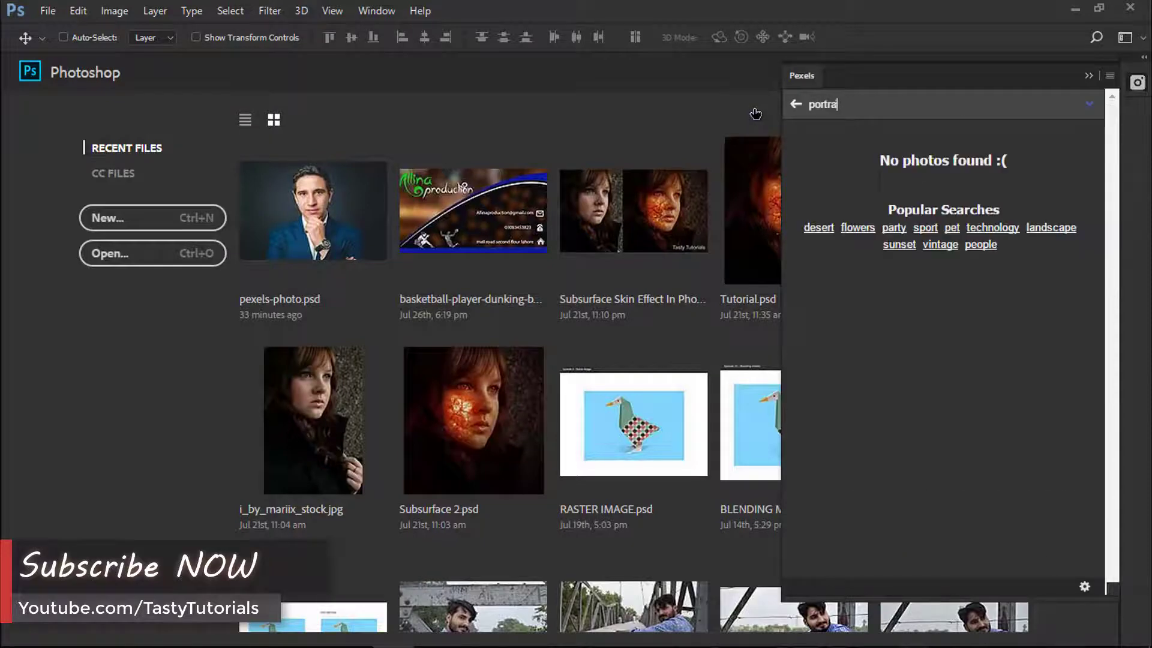
type("it")
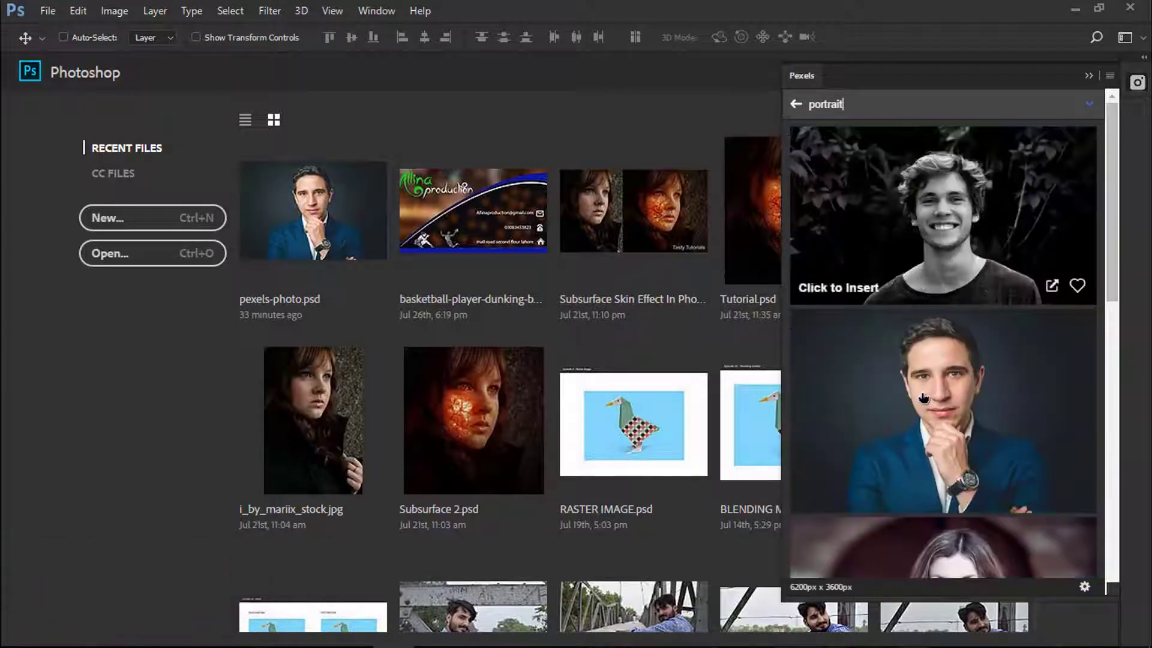
left_click(924, 397)
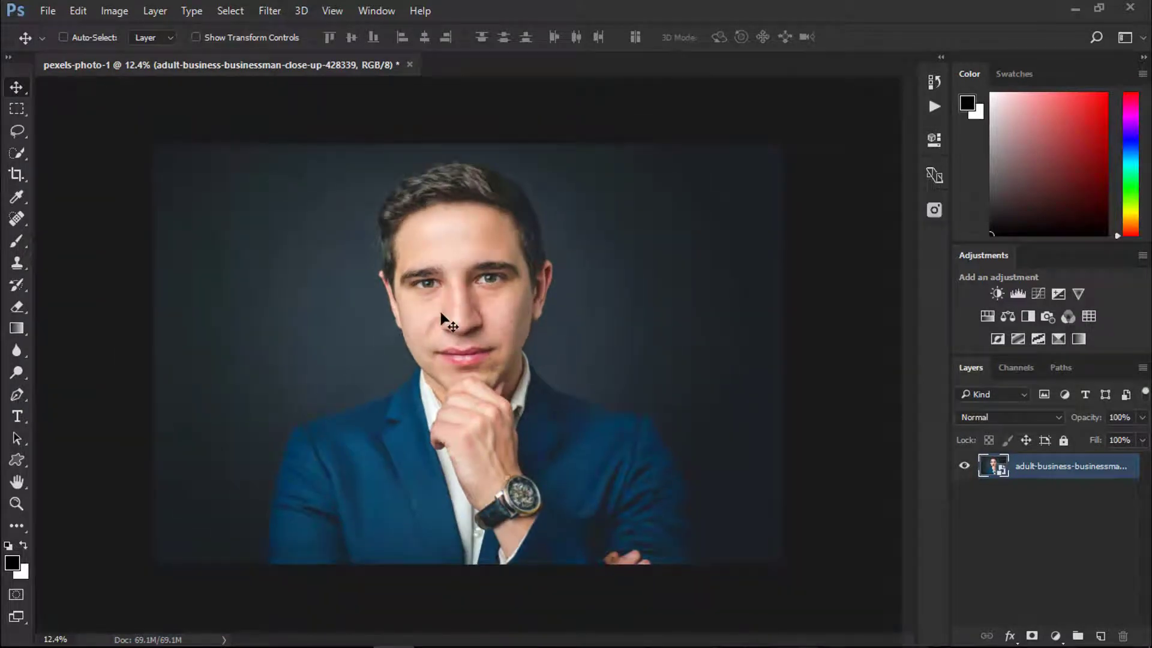
Step: Crop the portrait by trimming its left and right sides inward
key("c")
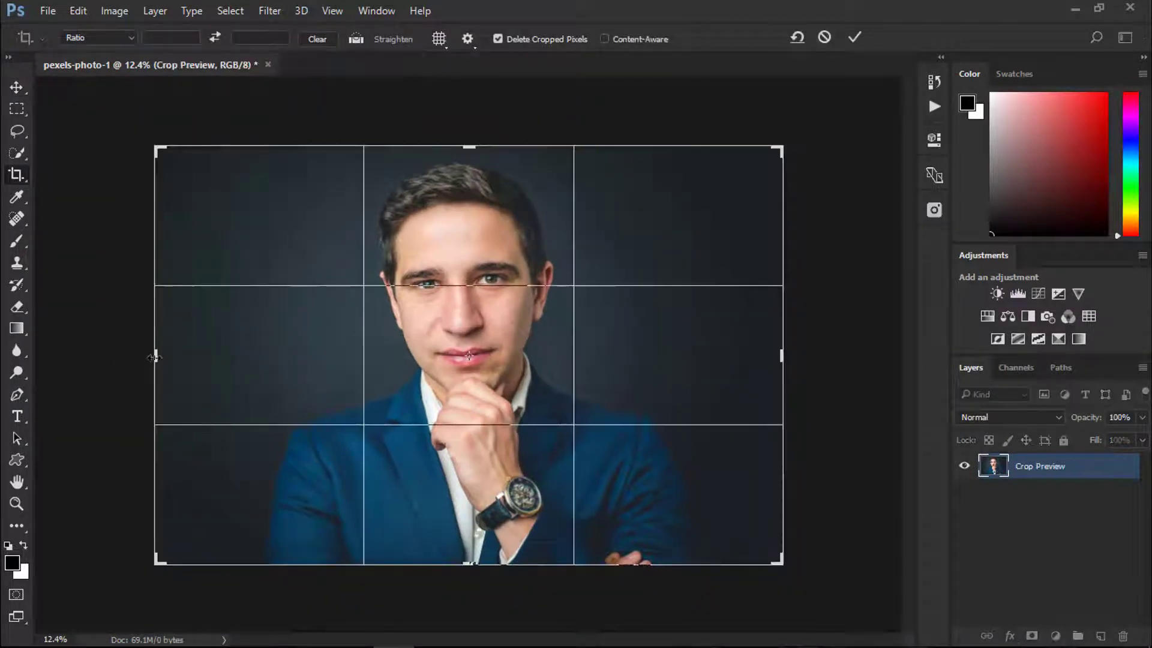
left_click_drag(155, 357, 205, 358)
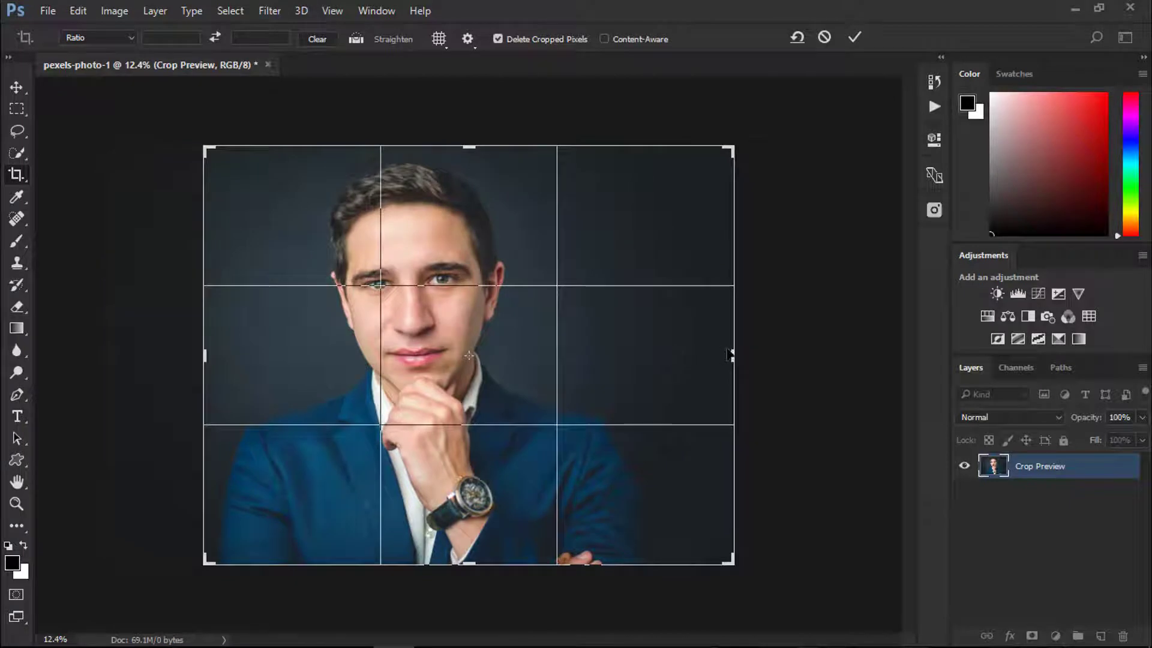
left_click_drag(730, 352, 698, 358)
left_click(854, 36)
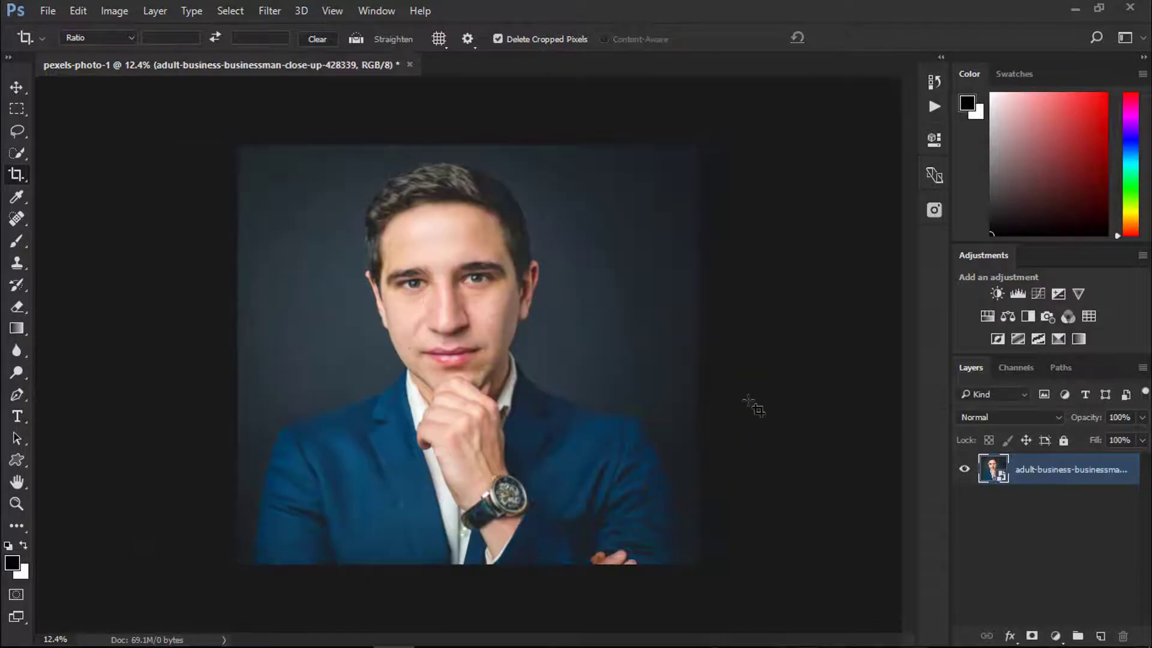
Step: Convert the photo layer into a locked Background layer with Background from Layer
left_click(123, 11)
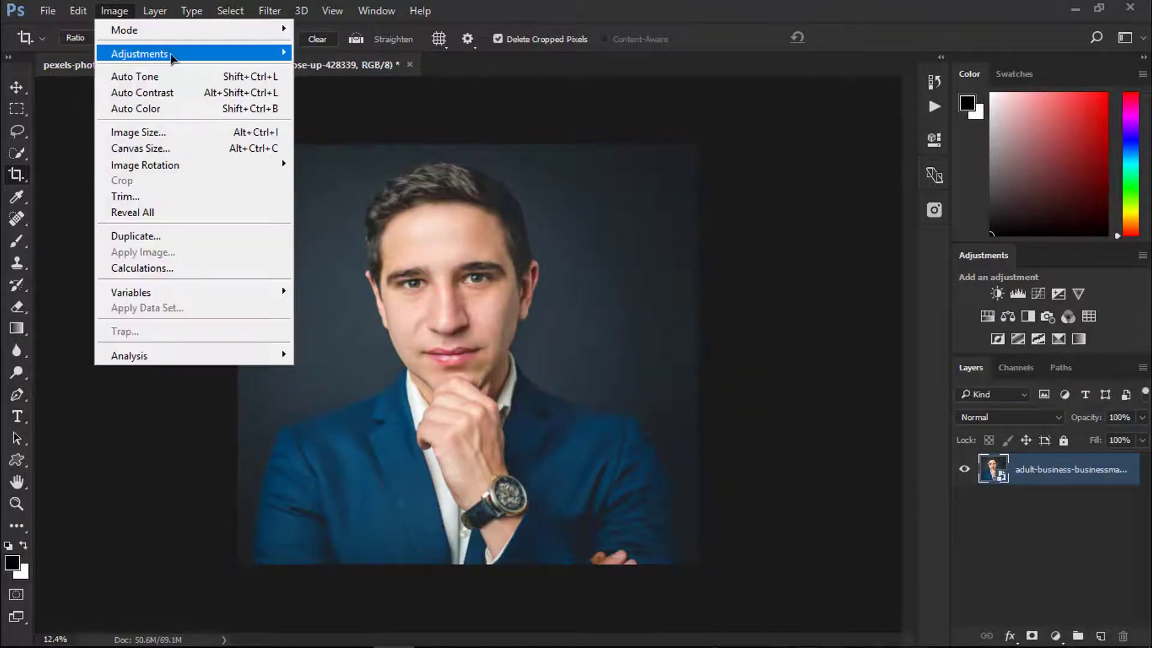
left_click(155, 10)
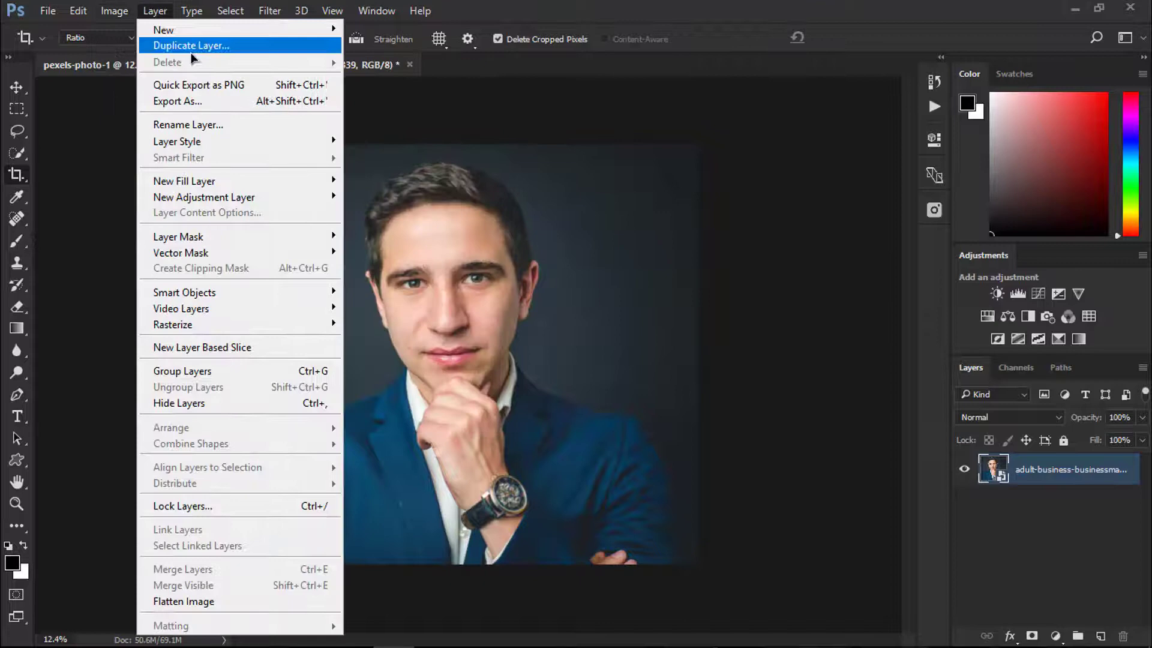
mouse_move(195, 30)
left_click(387, 45)
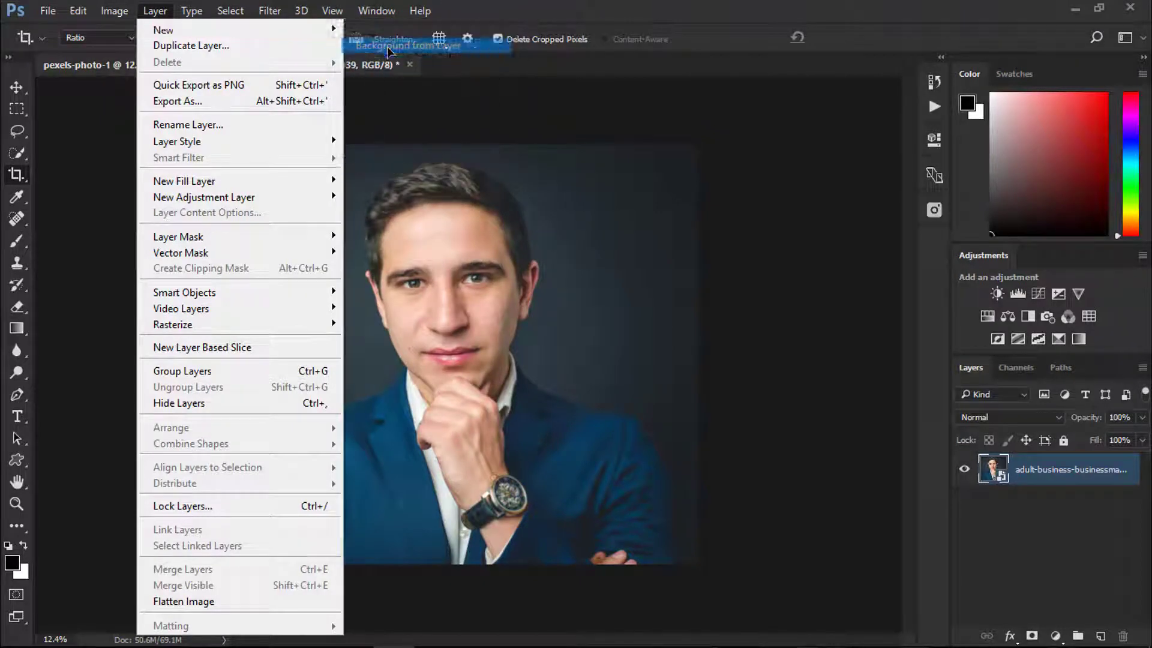
Step: Duplicate the Background portrait onto a new Layer 1 with Ctrl+J
key("ctrl+plus")
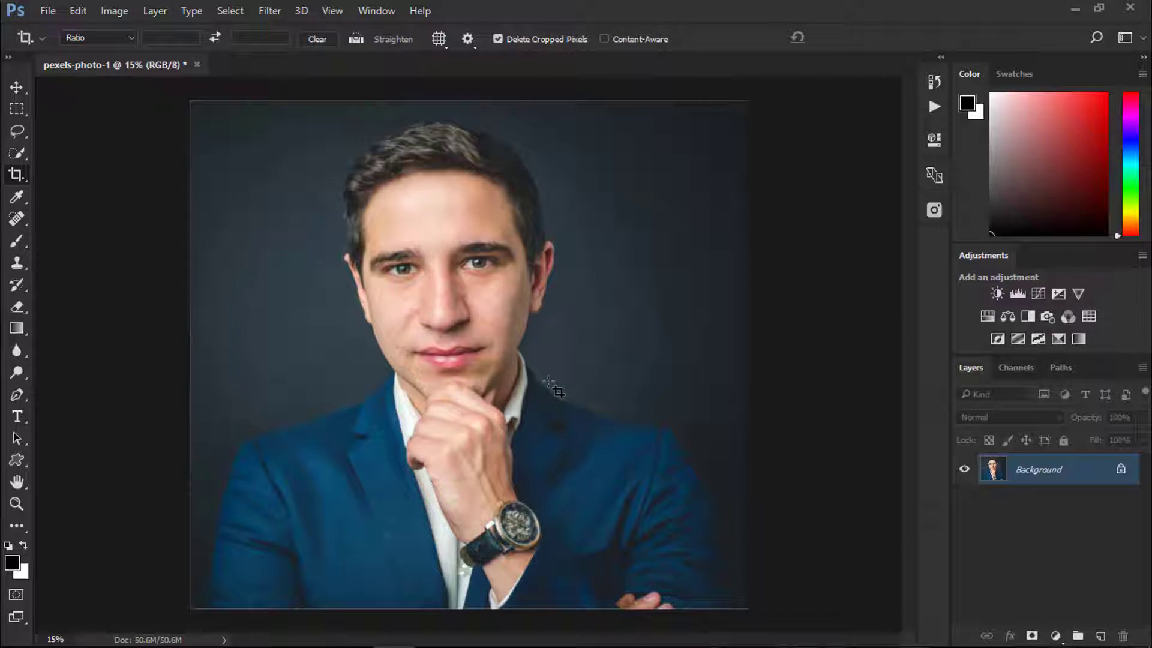
key("ctrl+j")
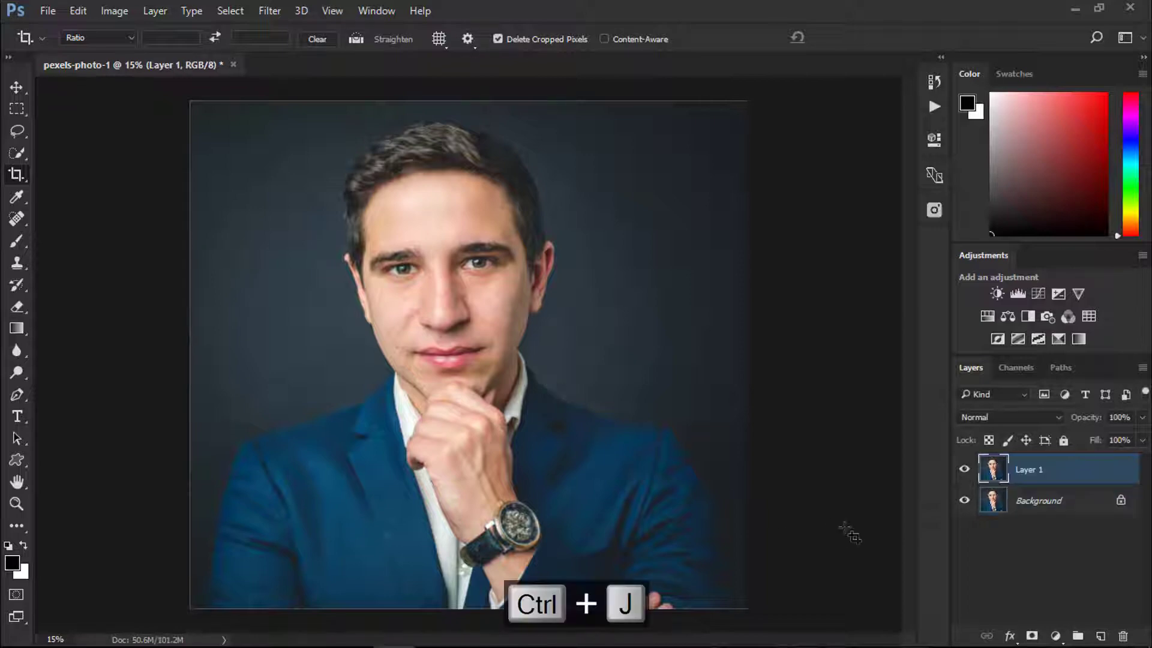
scroll(458, 160, "up", 4)
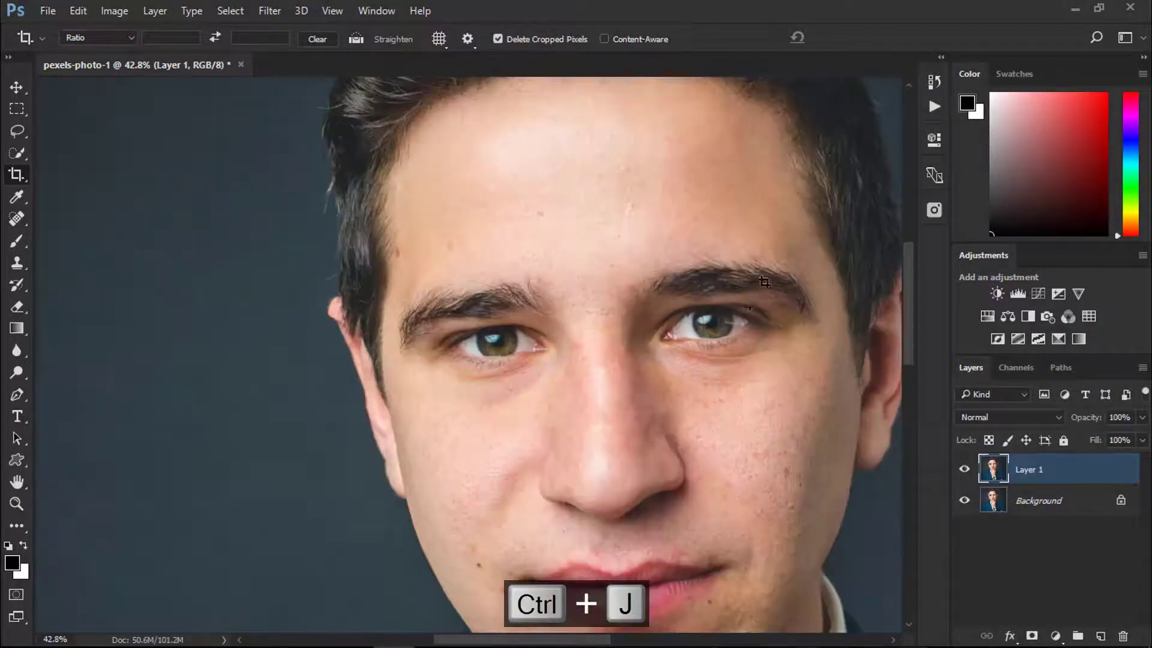
left_click_drag(678, 438, 580, 366)
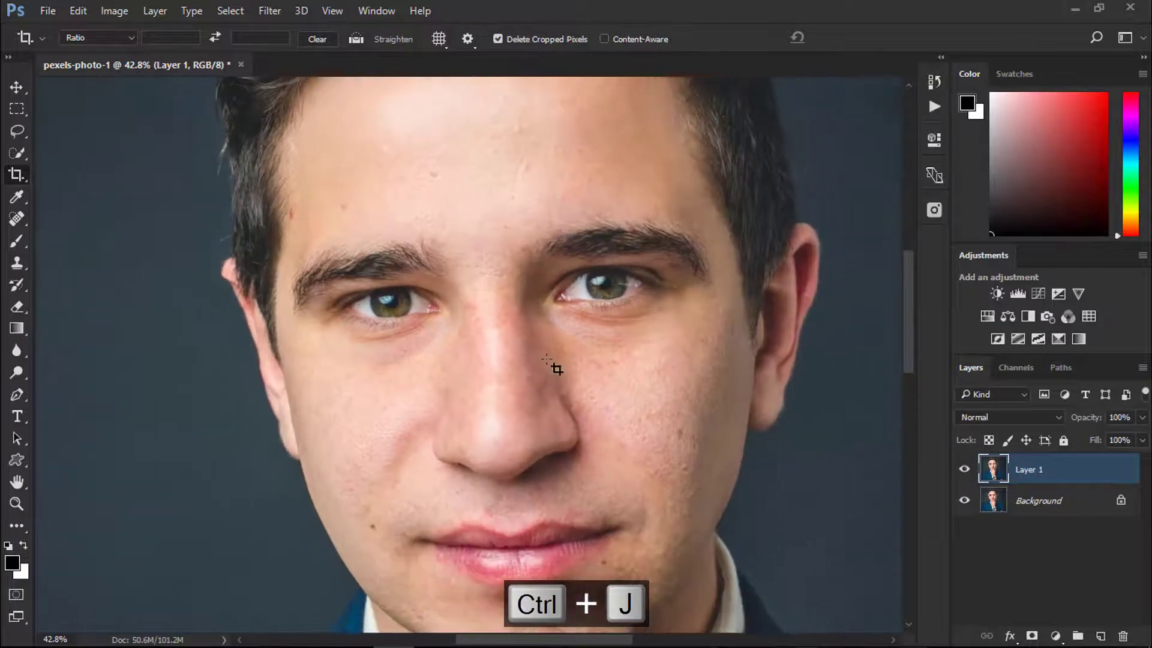
scroll(556, 373, "down", 2)
scroll(567, 358, "down", 1)
left_click_drag(566, 355, 559, 368)
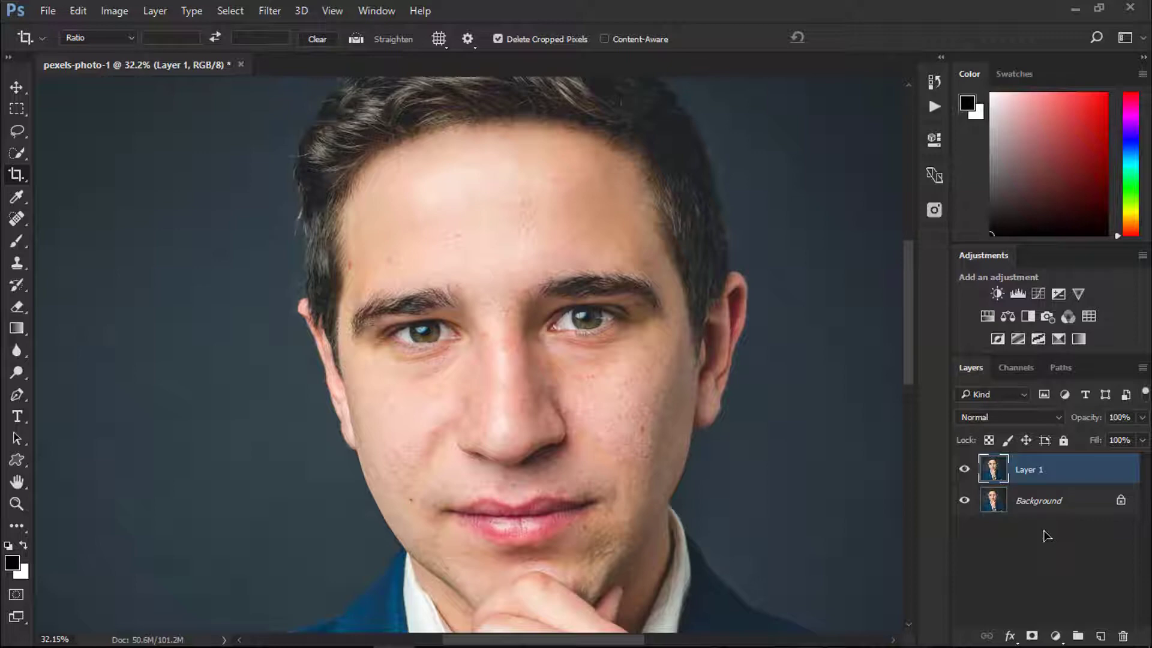
Step: Invert Layer 1's colours into a negative of the portrait
key("ctrl+i")
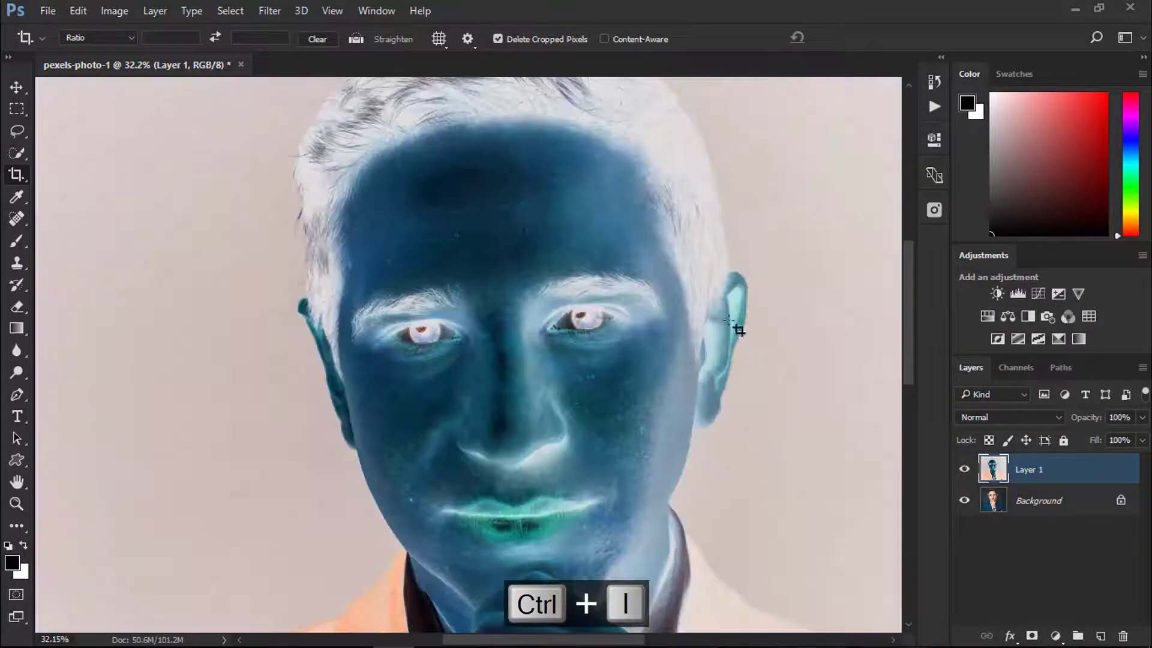
scroll(602, 356, "down", 2)
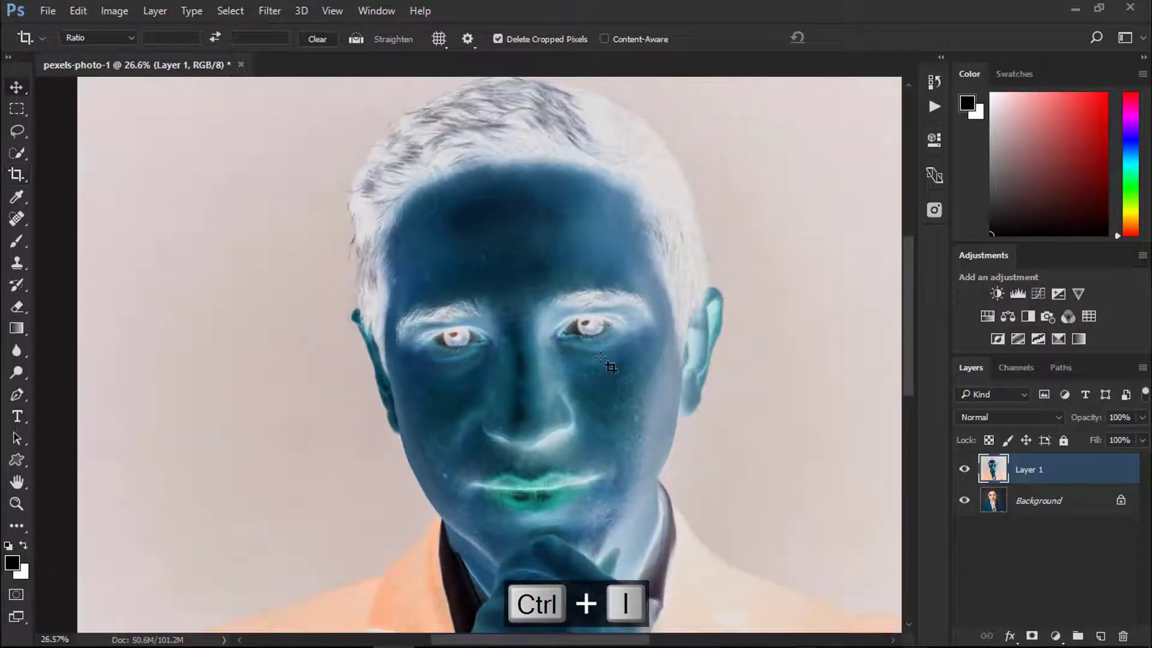
key("v")
left_click_drag(608, 370, 599, 365)
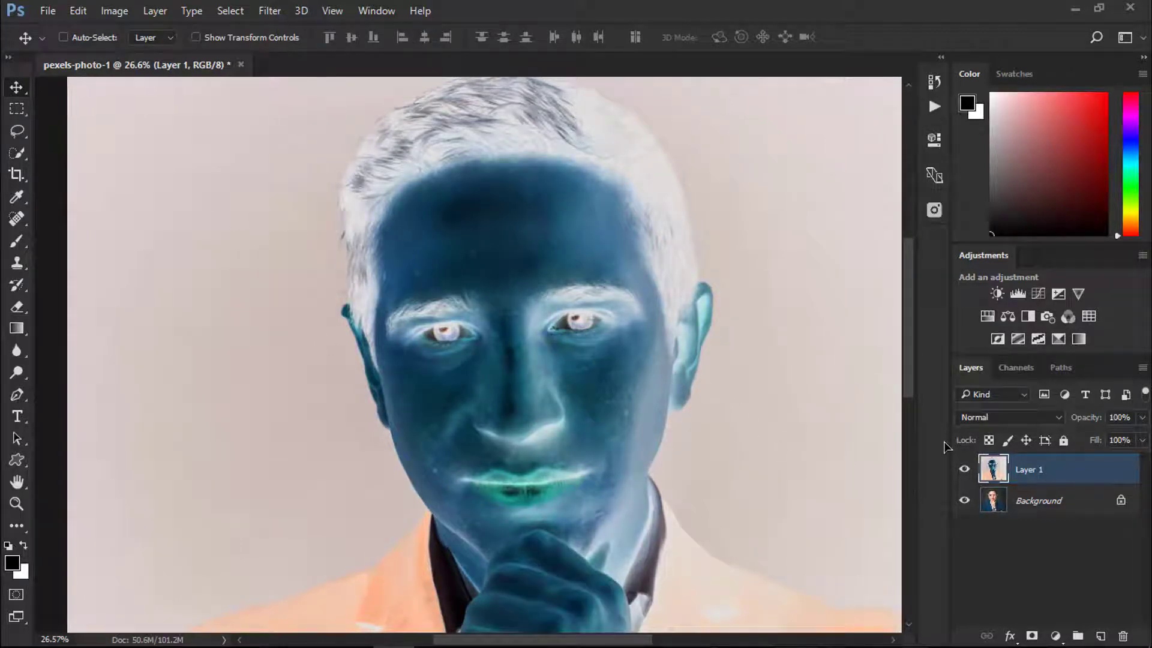
Step: Set Layer 1's blend mode to Vivid Light and collapse the Color and Adjustments panels
left_click(971, 420)
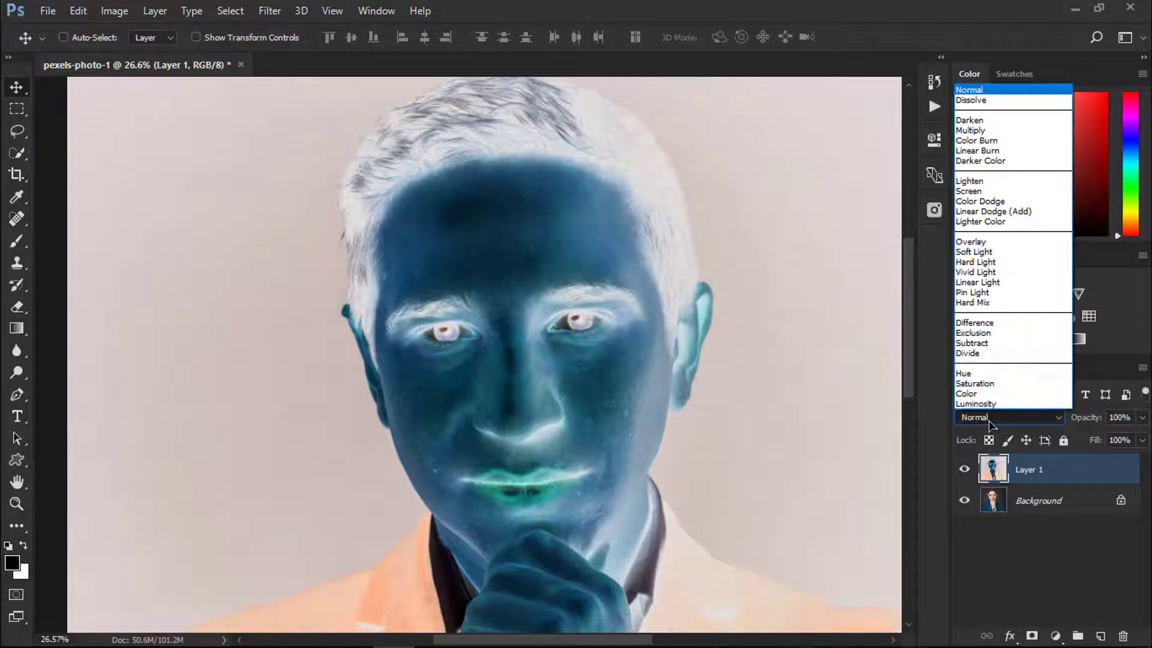
left_click(974, 273)
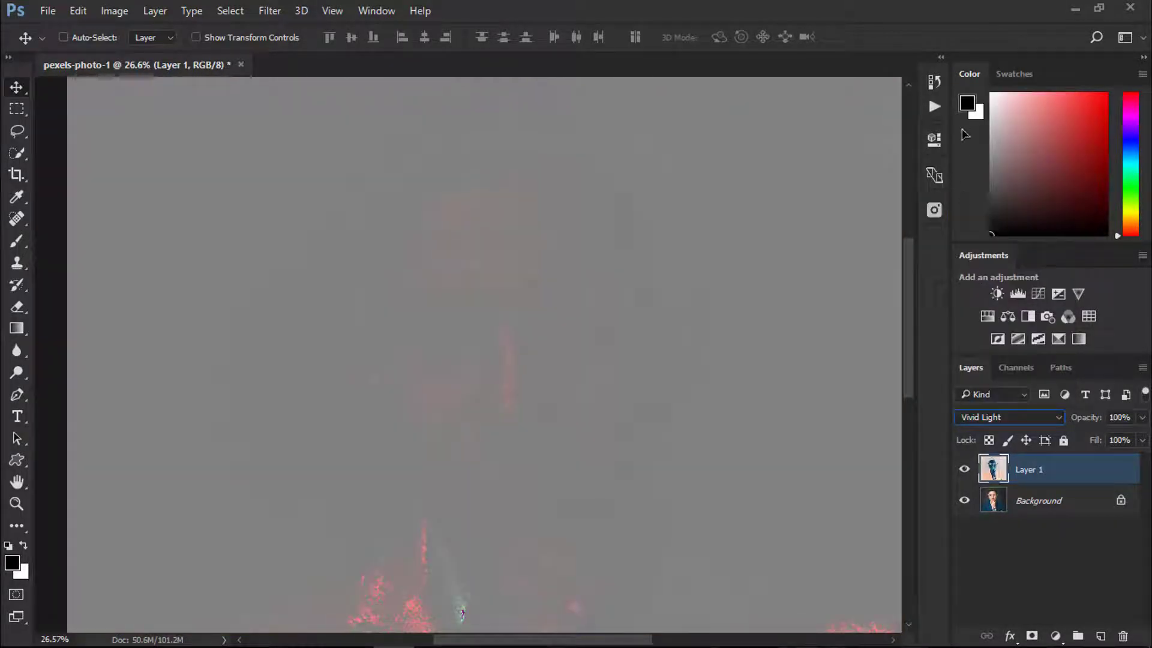
double_click(970, 77)
double_click(964, 103)
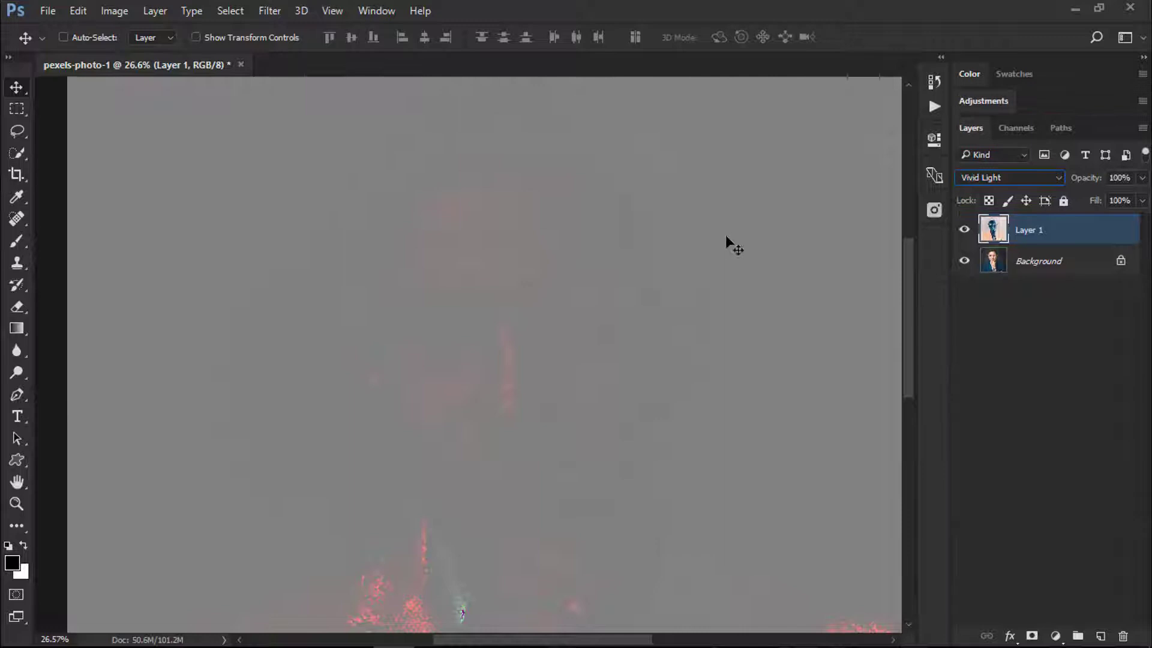
Step: Apply a High Pass filter with a 24-pixel radius to Layer 1
left_click(274, 14)
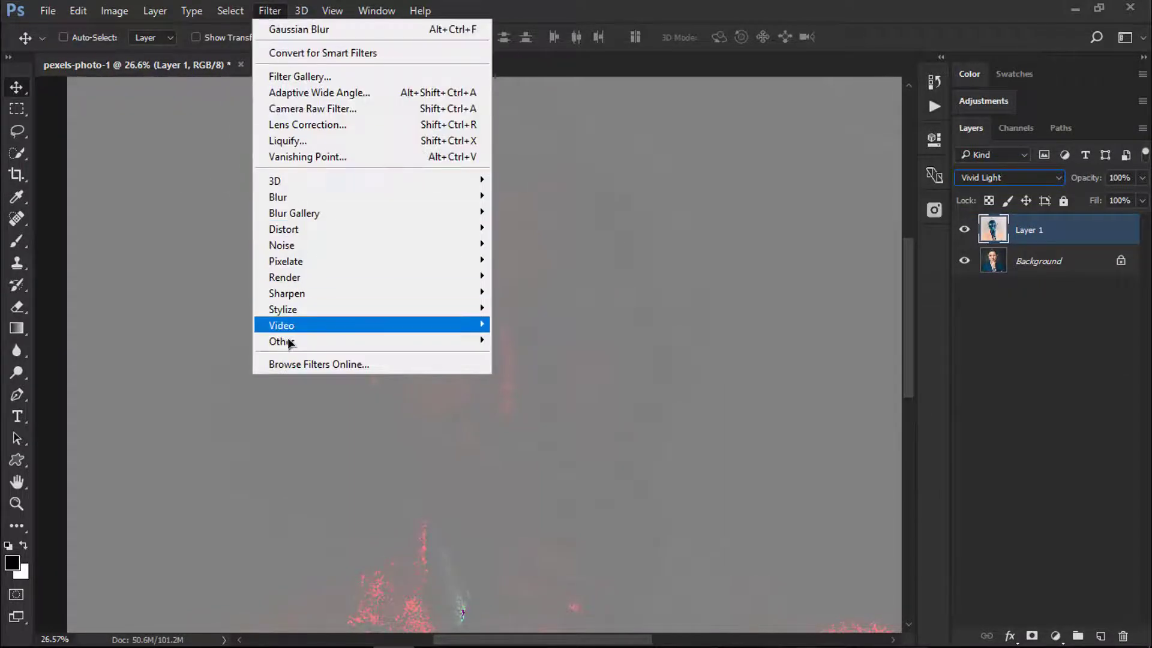
mouse_move(287, 340)
left_click(229, 357)
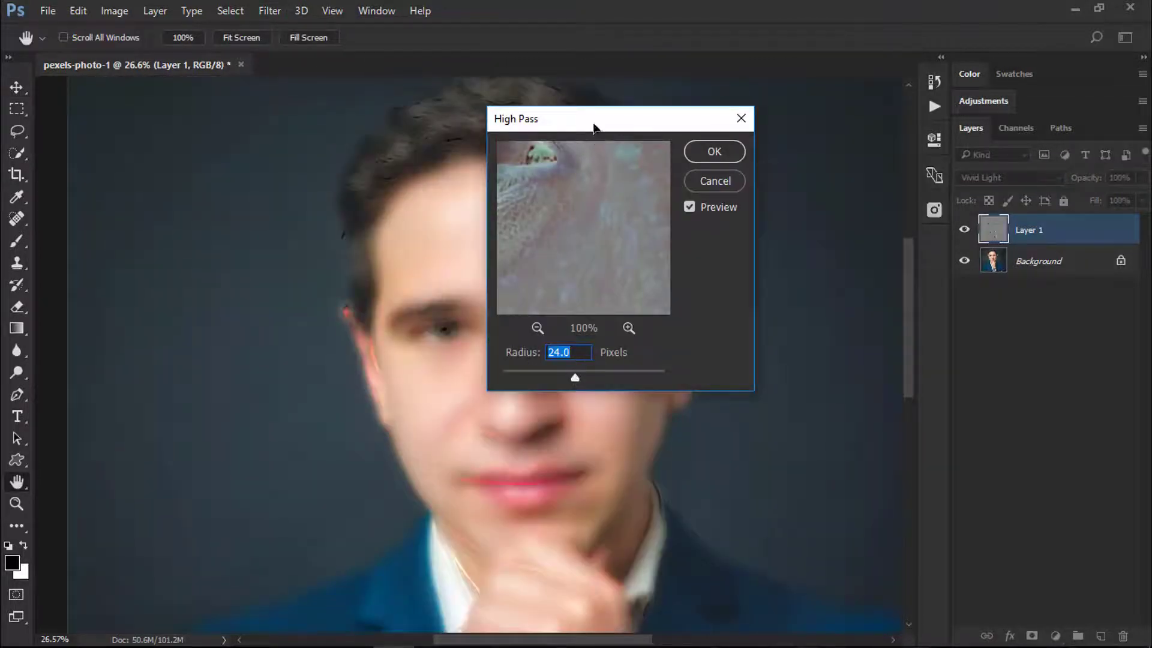
left_click_drag(594, 126, 739, 114)
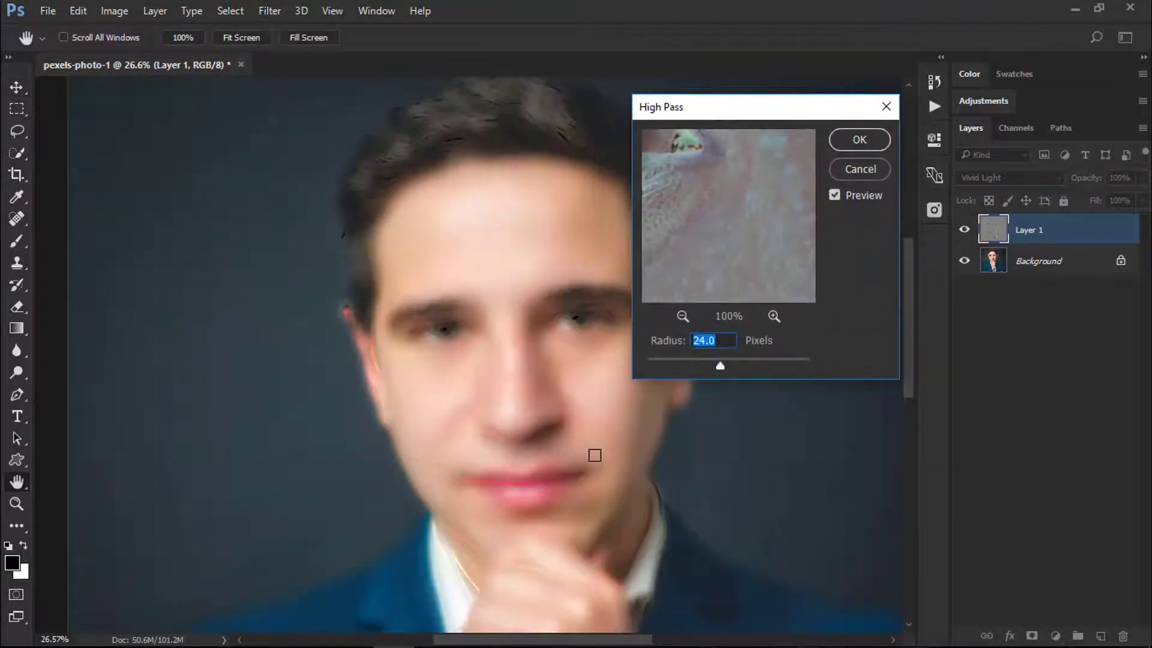
left_click(860, 142)
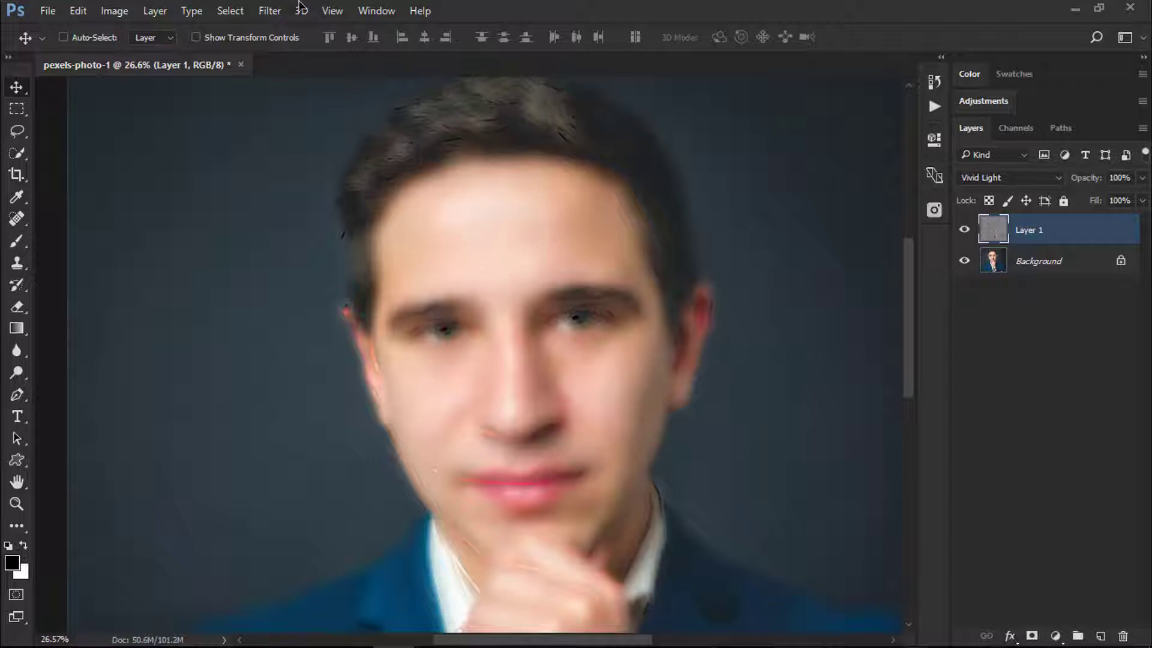
Step: Apply a Gaussian Blur to Layer 1, trying radii 3 and 1 before settling on 2 pixels
left_click(271, 10)
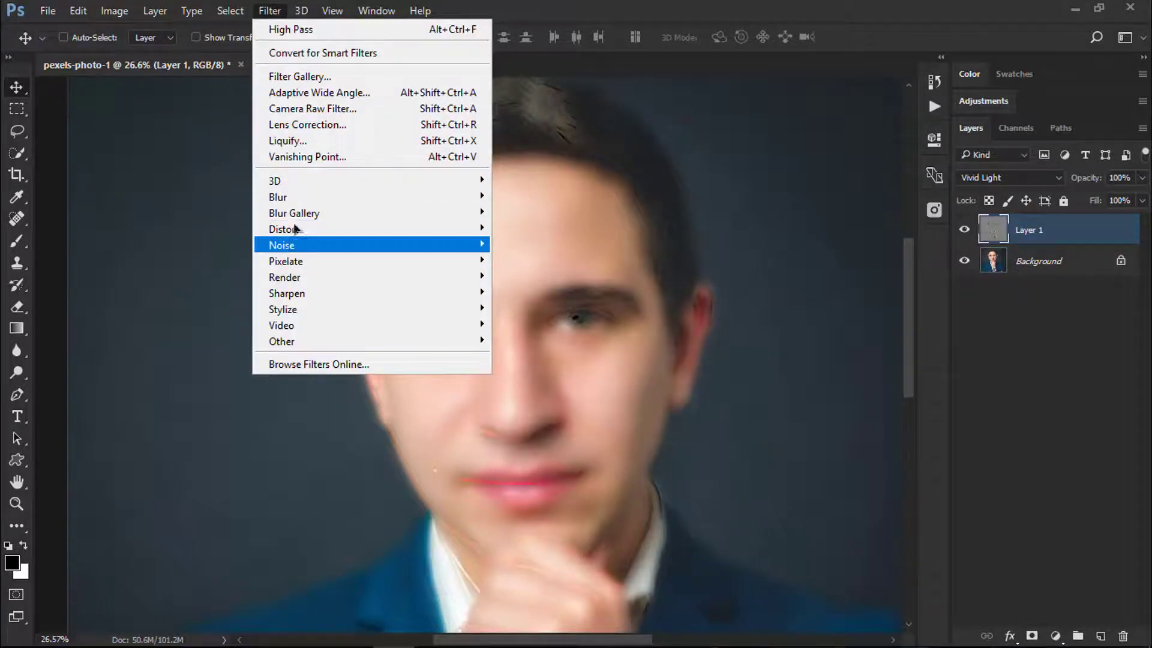
mouse_move(295, 193)
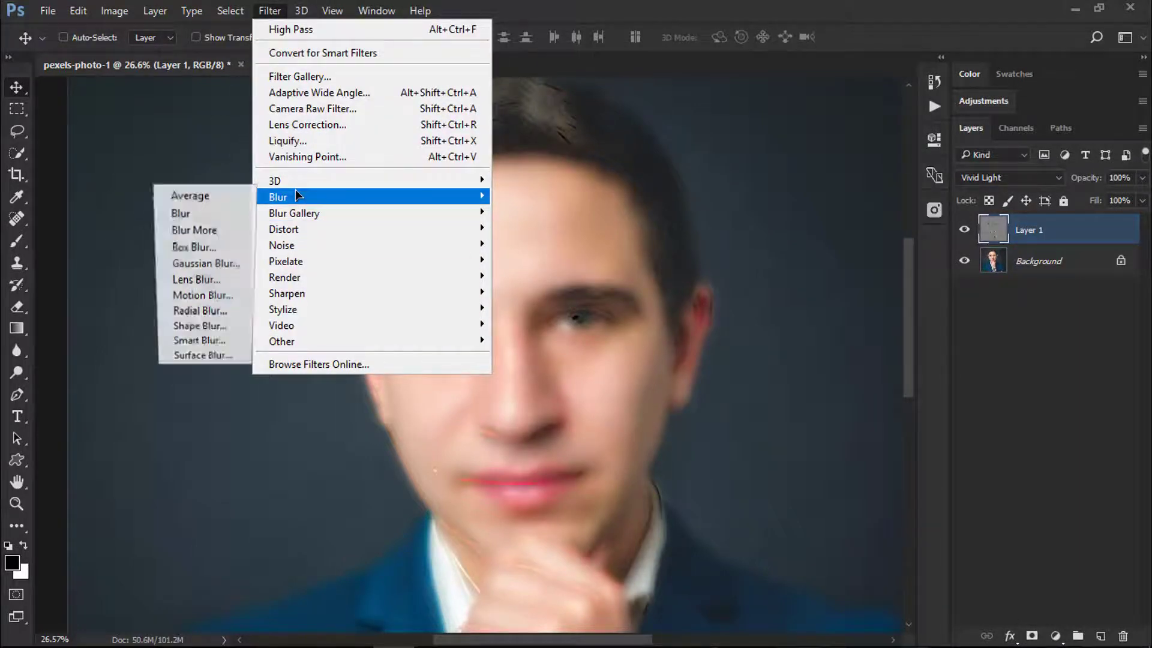
left_click(198, 267)
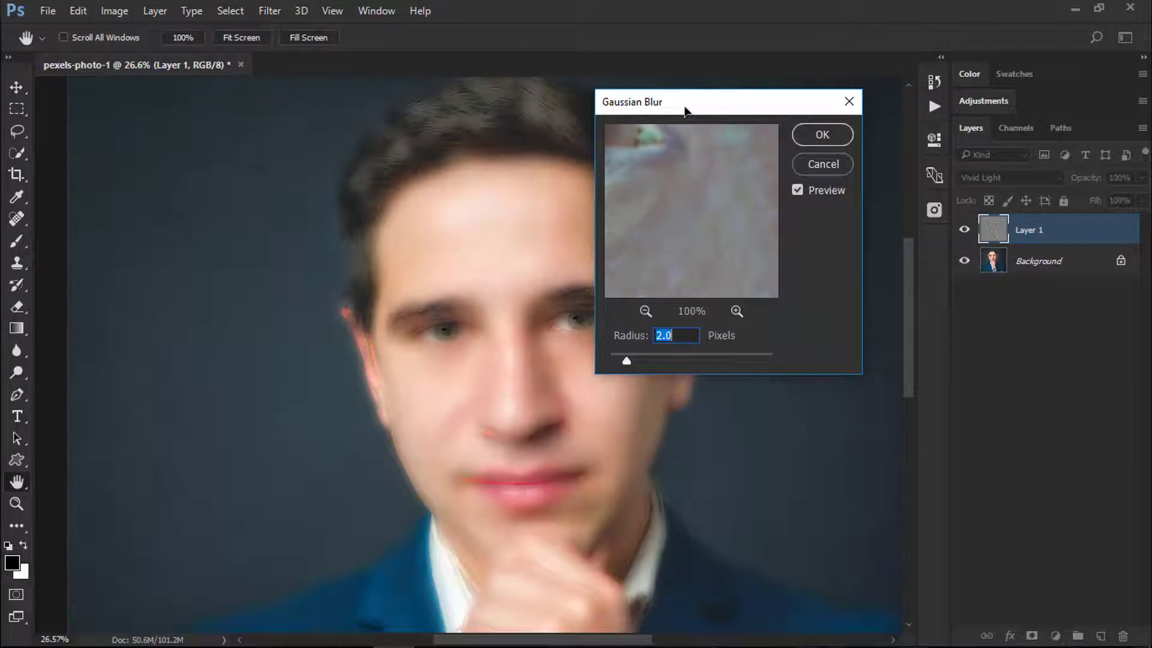
left_click_drag(684, 110, 734, 110)
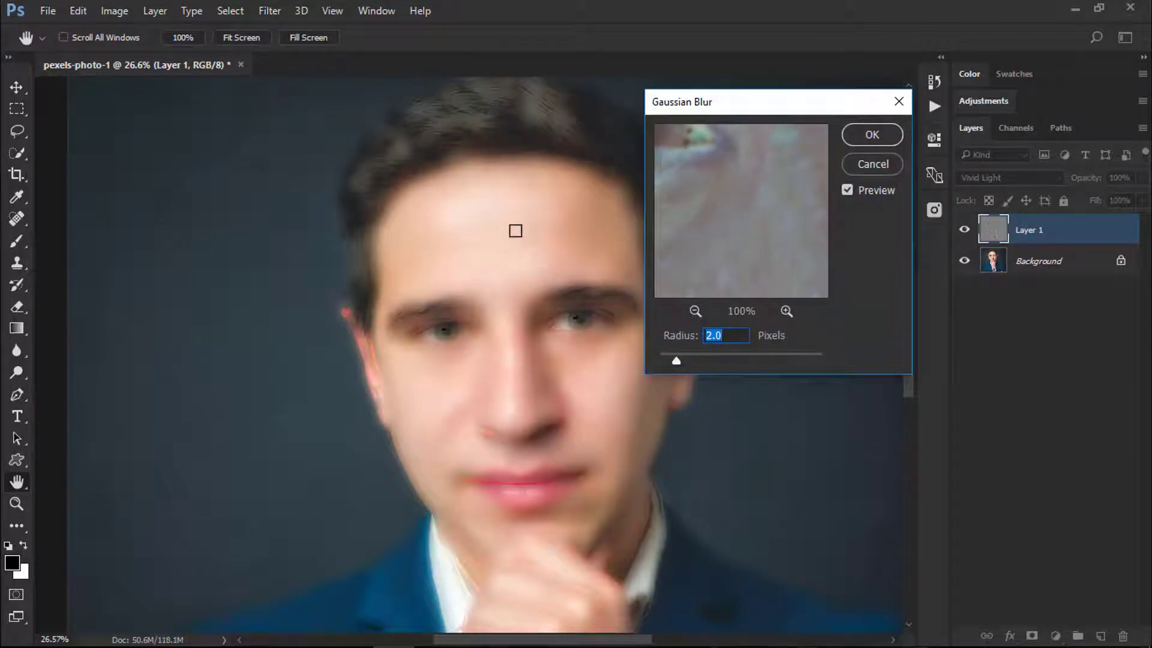
left_click(515, 231)
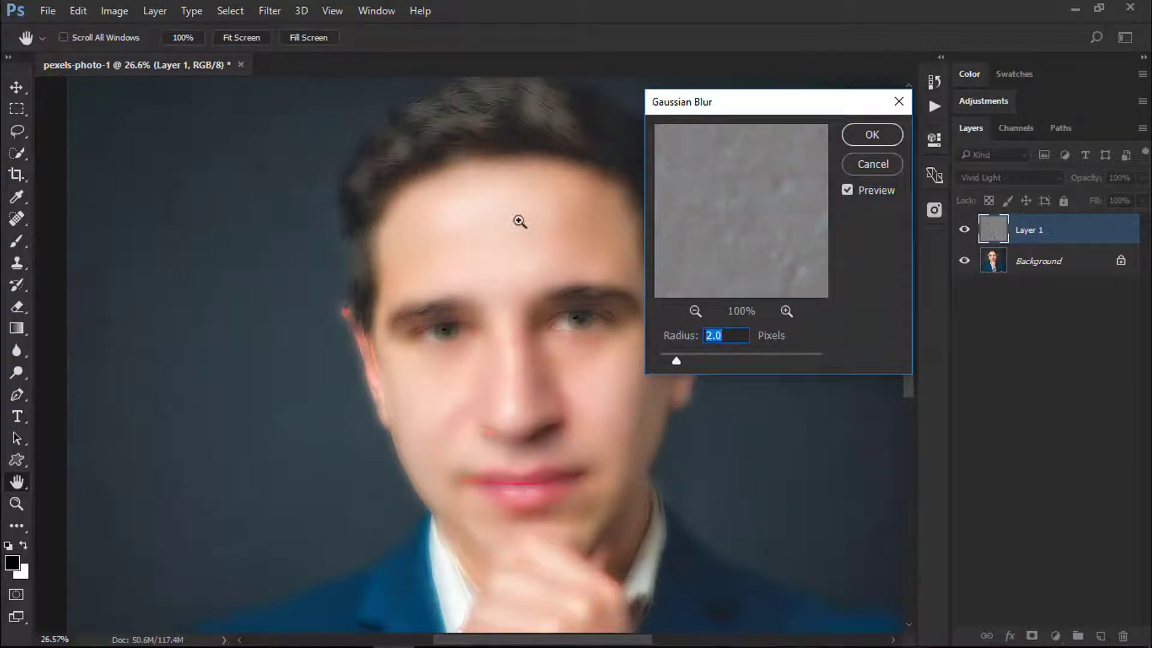
left_click_drag(514, 211, 582, 229)
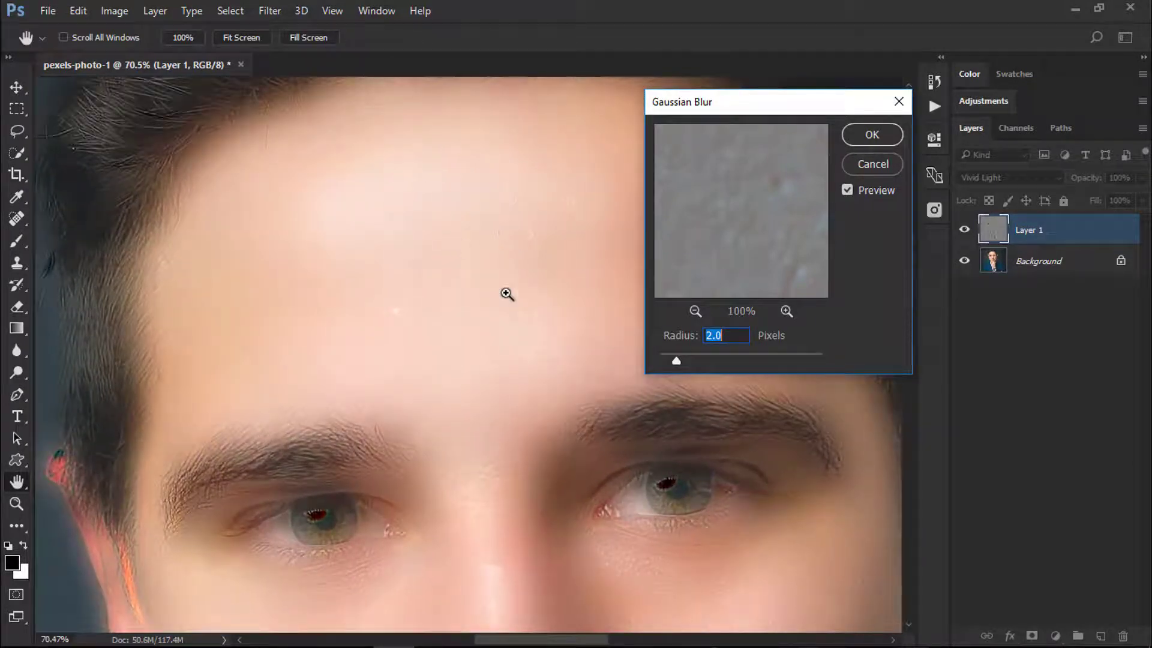
left_click_drag(533, 398, 485, 173)
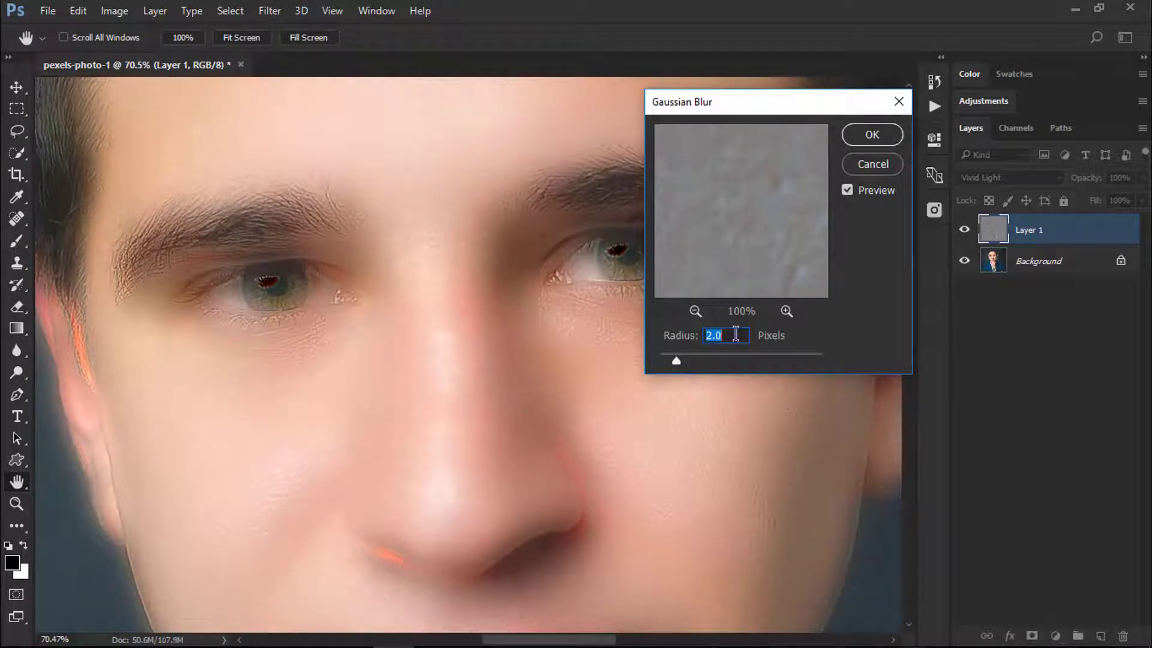
type("3")
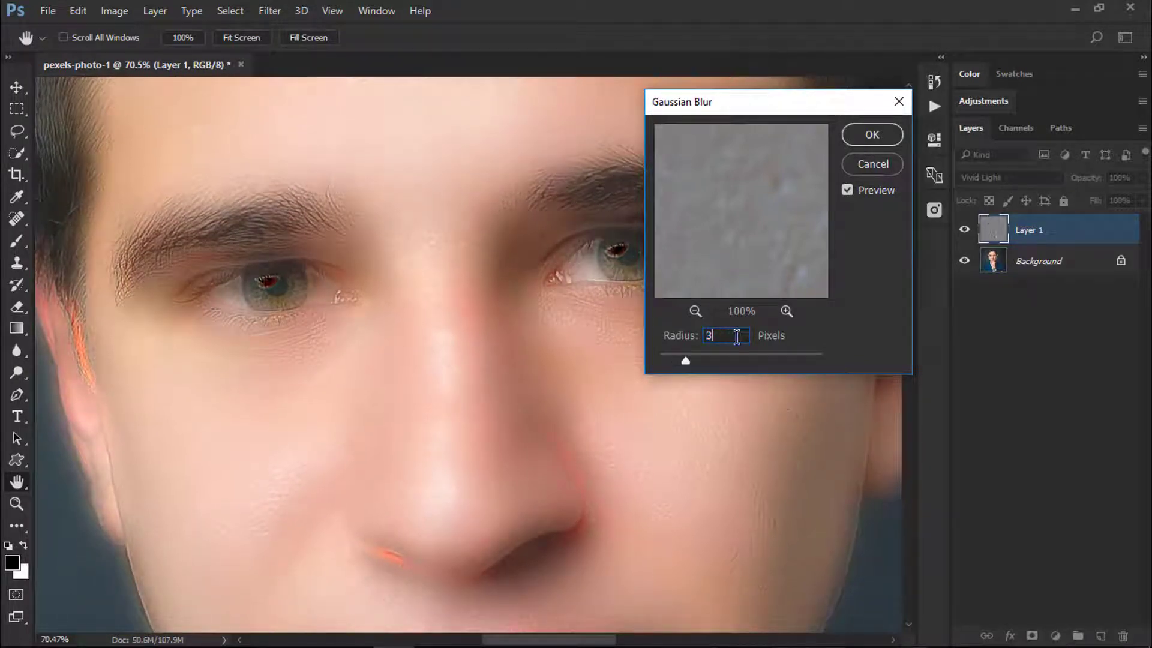
double_click(704, 336)
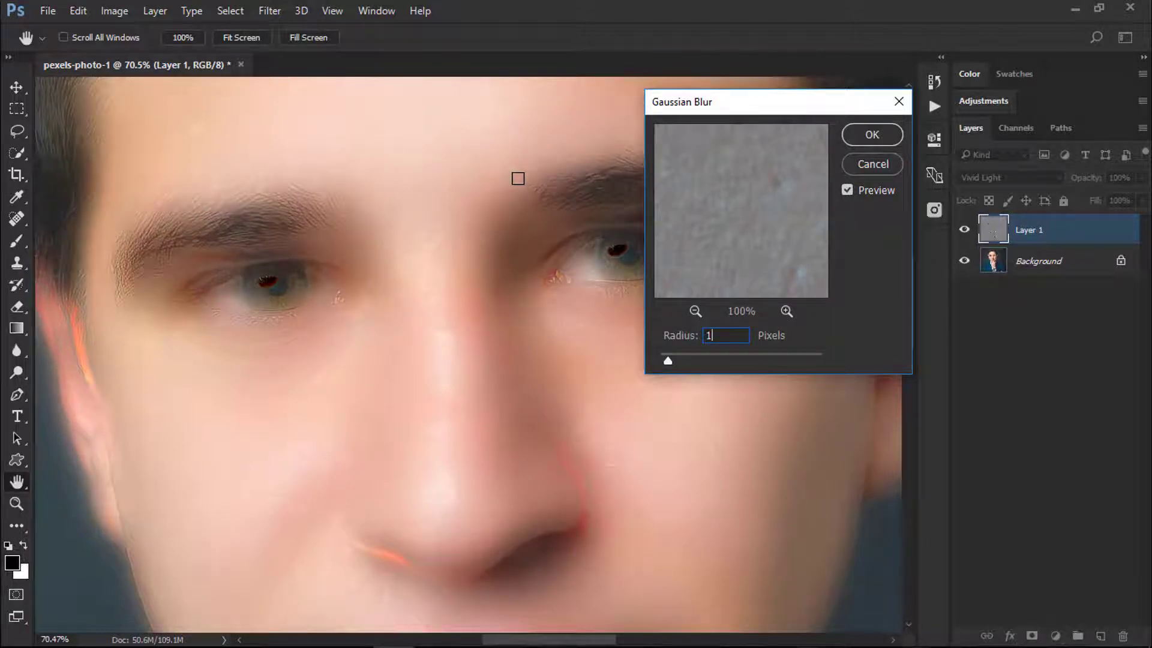
left_click_drag(518, 179, 524, 293)
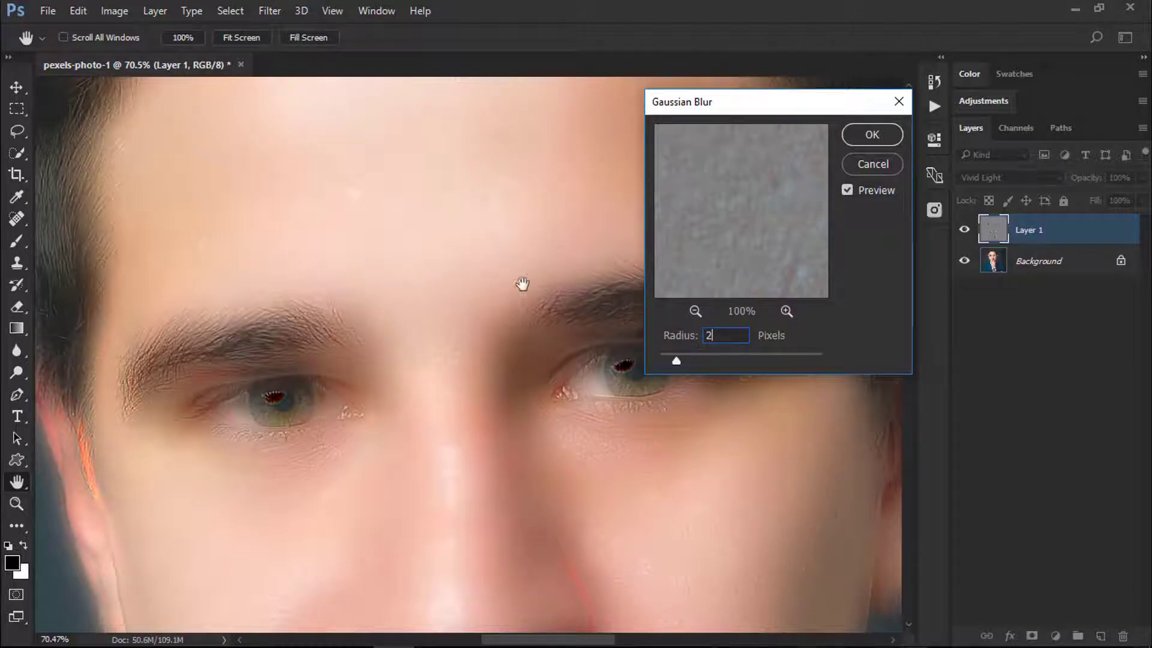
left_click_drag(522, 284, 523, 310)
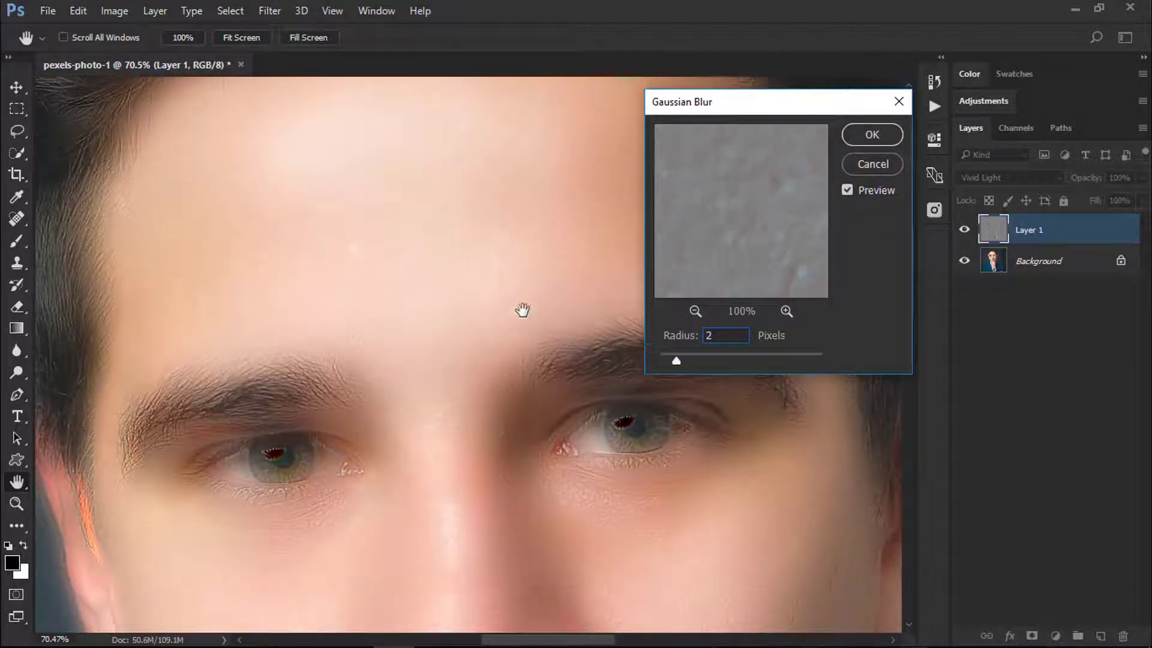
left_click(871, 135)
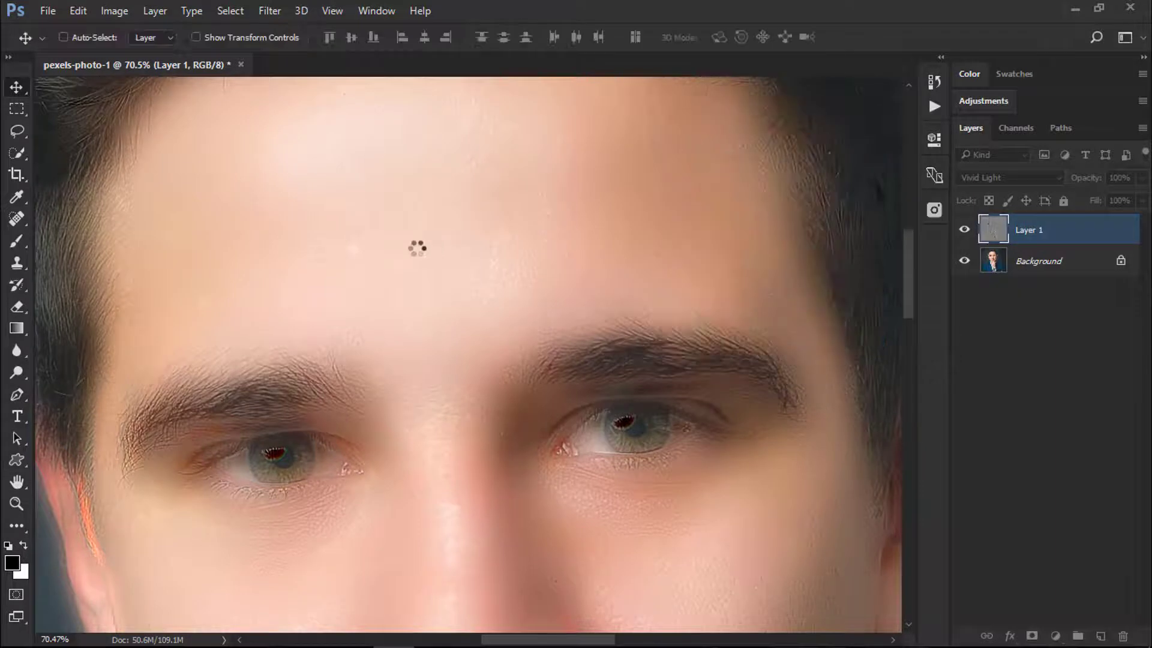
Step: Give Layer 1 a black hide-all layer mask and make white the painting colour
left_click_drag(548, 373, 538, 306)
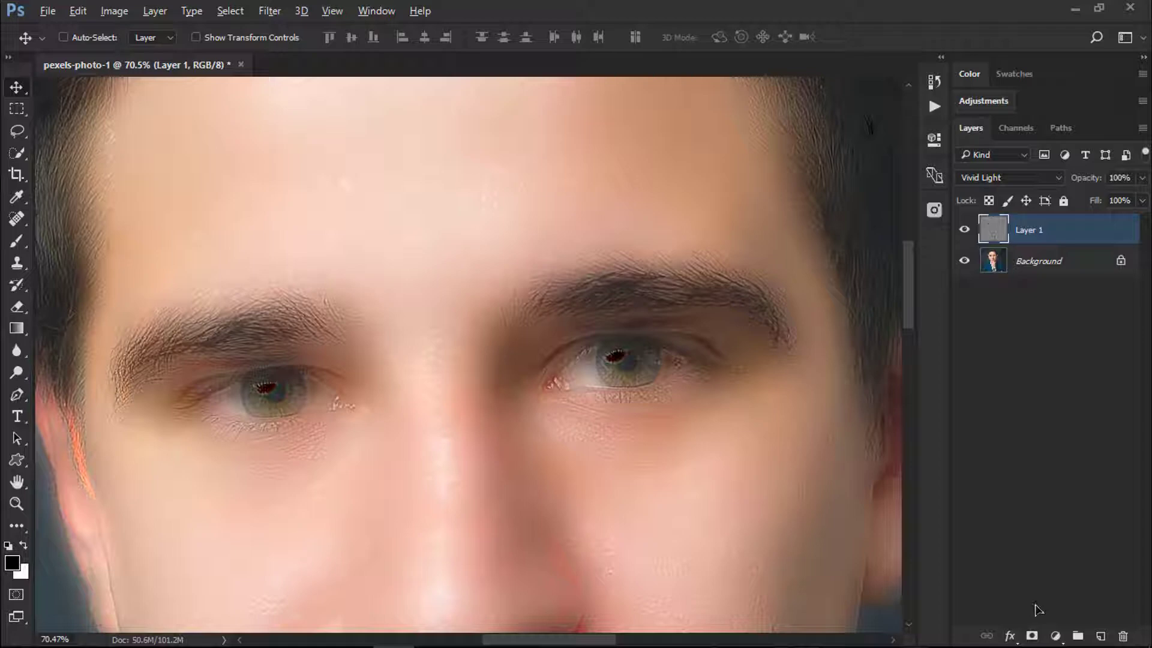
left_click(1033, 637, "alt")
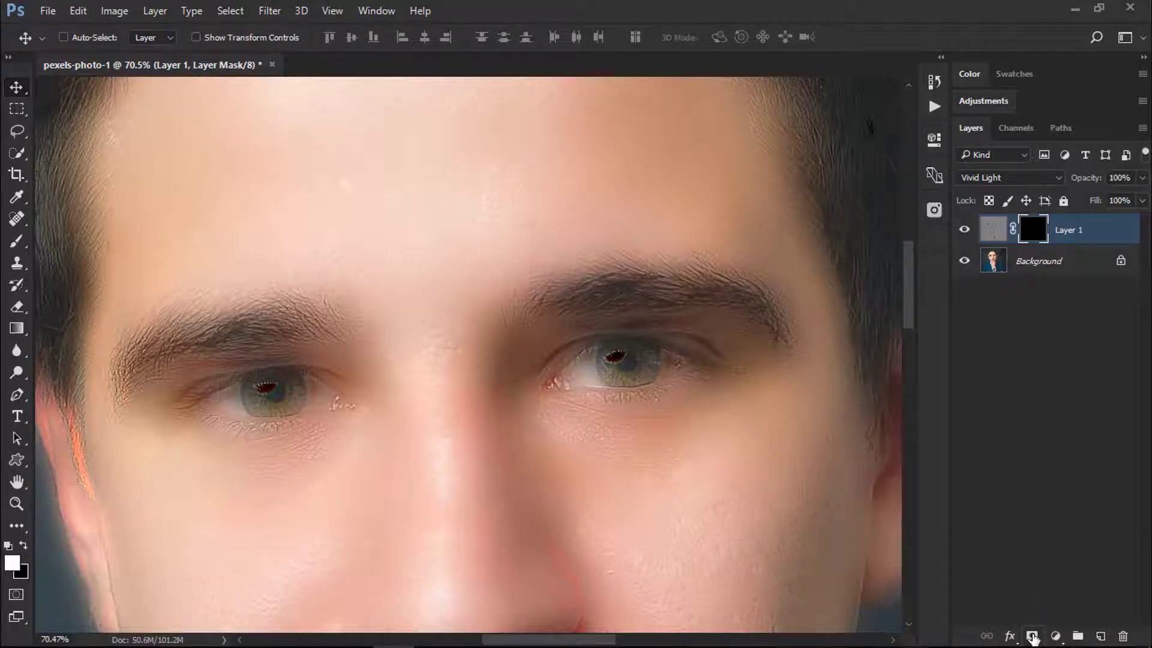
key("x")
Step: Choose the Brush Tool from the toolbar's painting tool group
scroll(600, 395, "down", 3)
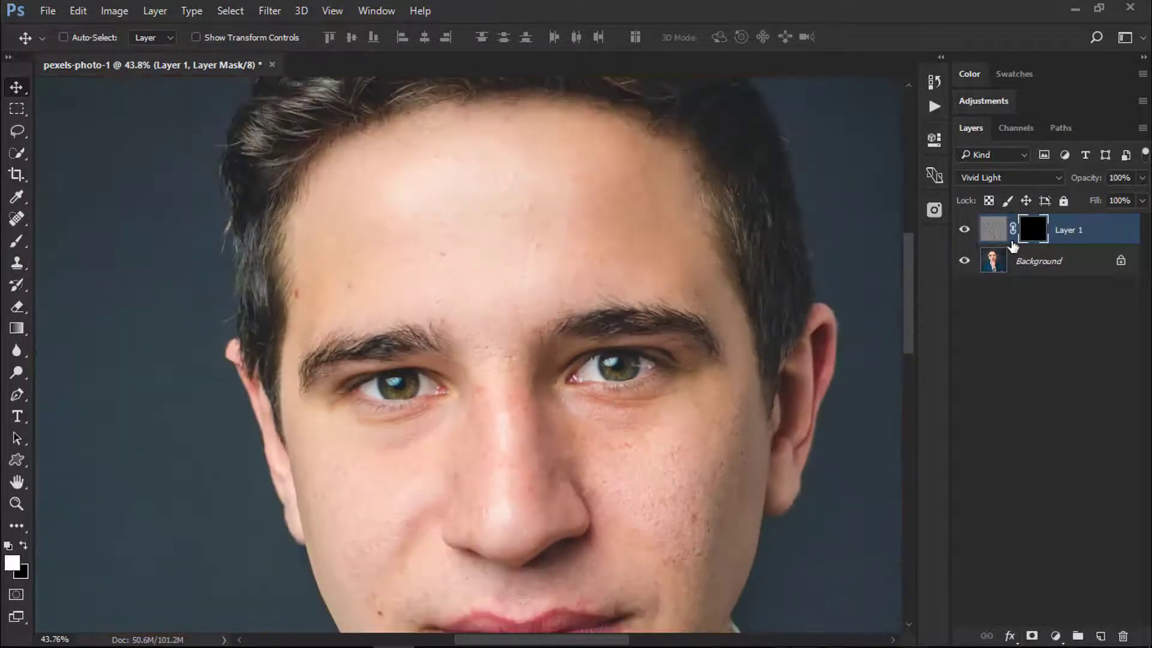
scroll(609, 258, "up", 1)
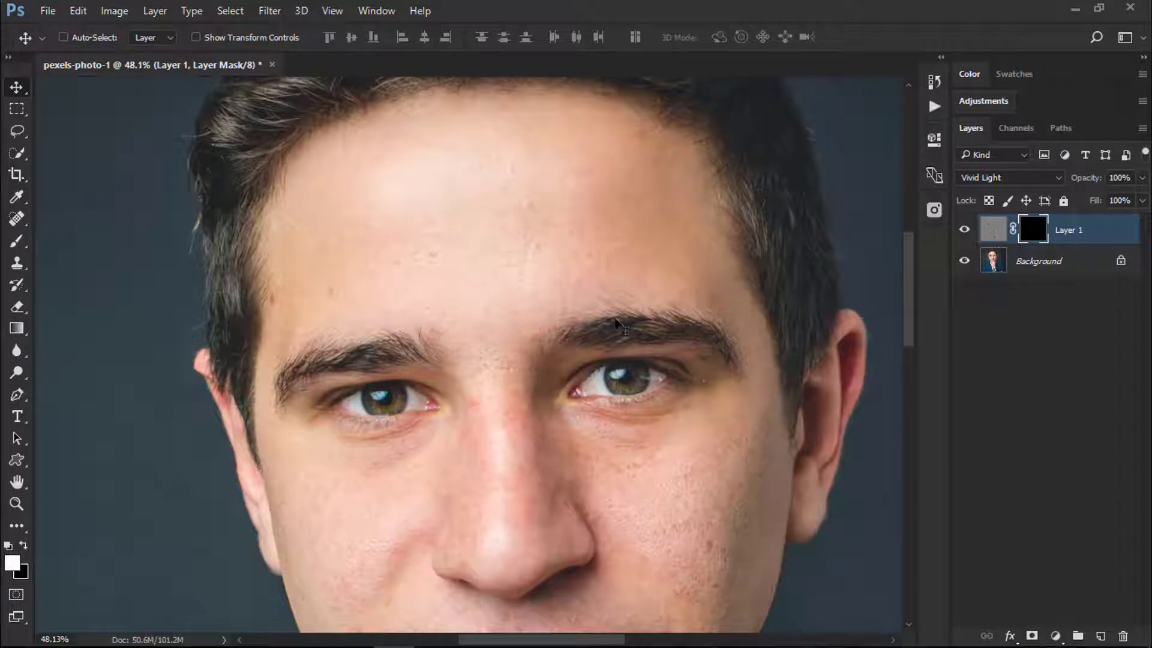
left_click_drag(591, 264, 543, 326)
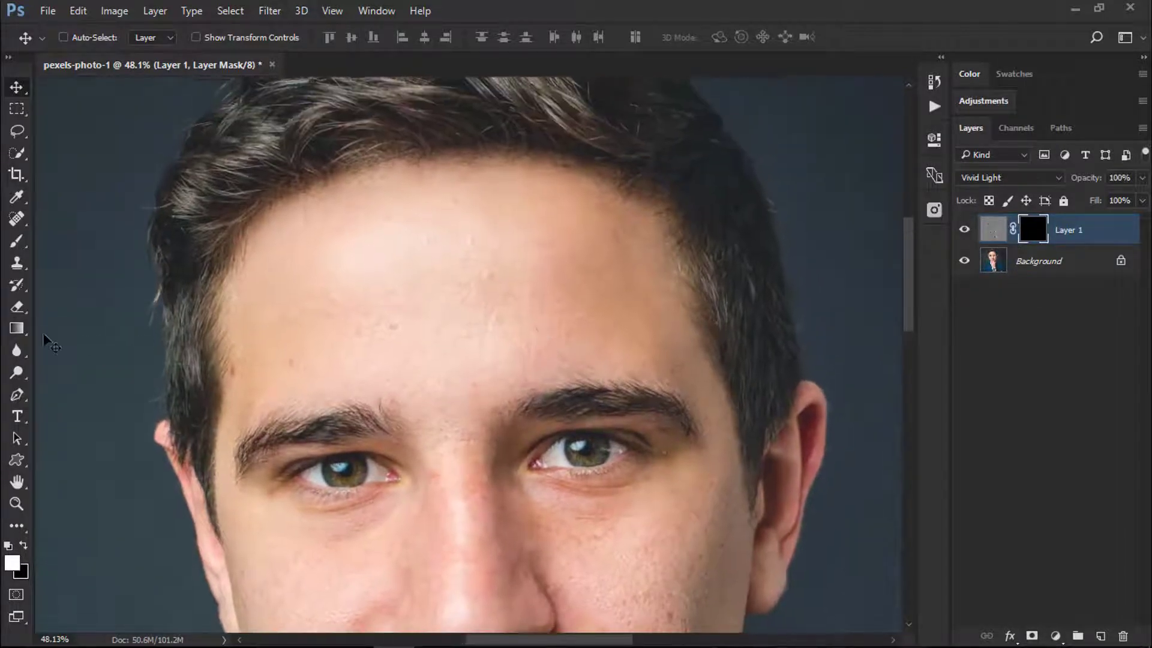
right_click(20, 249)
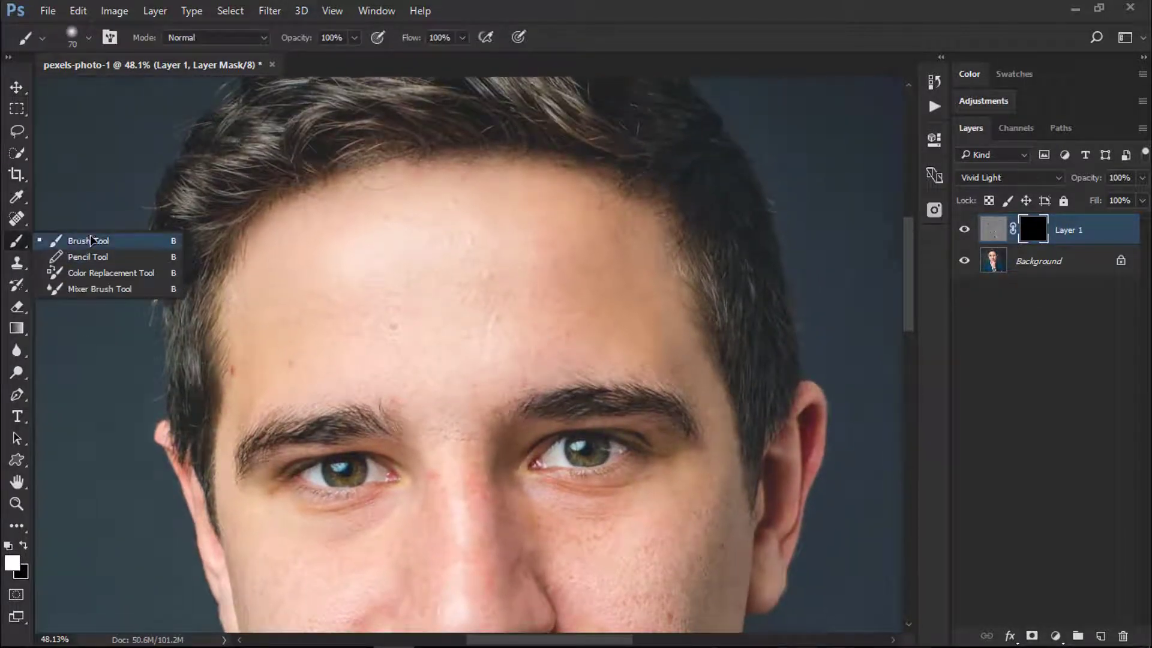
left_click(90, 235)
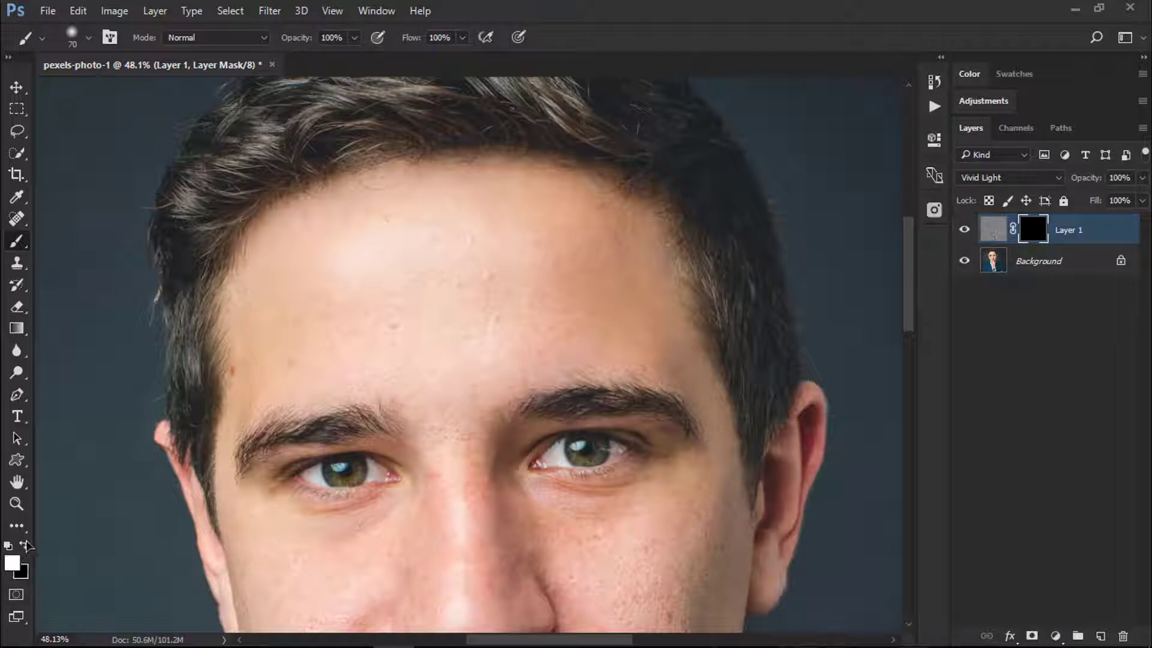
Step: Paint white on Layer 1's mask over the forehead, between the brows and near the hairline
left_click_drag(370, 208, 403, 273)
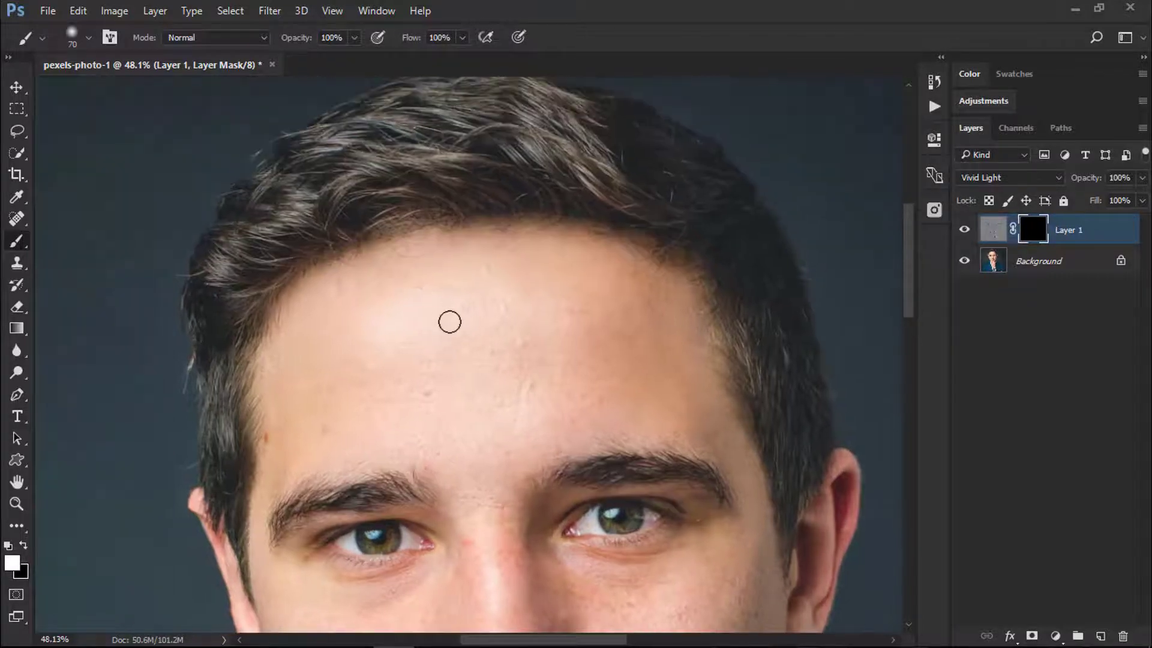
left_click_drag(450, 322, 567, 257)
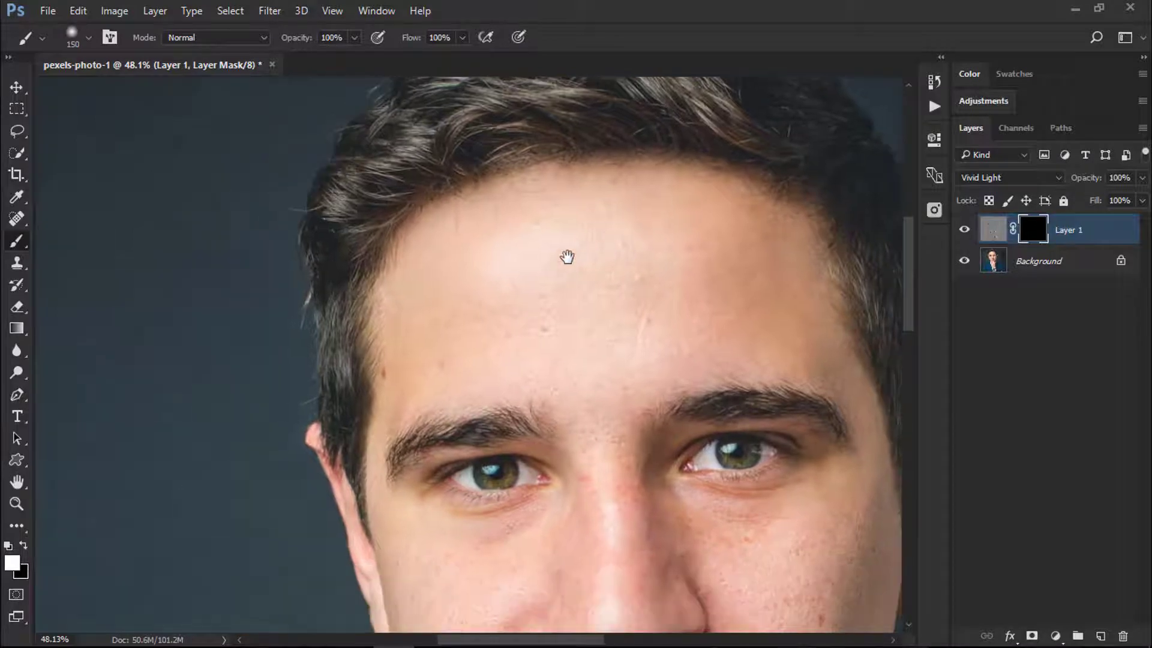
scroll(537, 315, "up", 2)
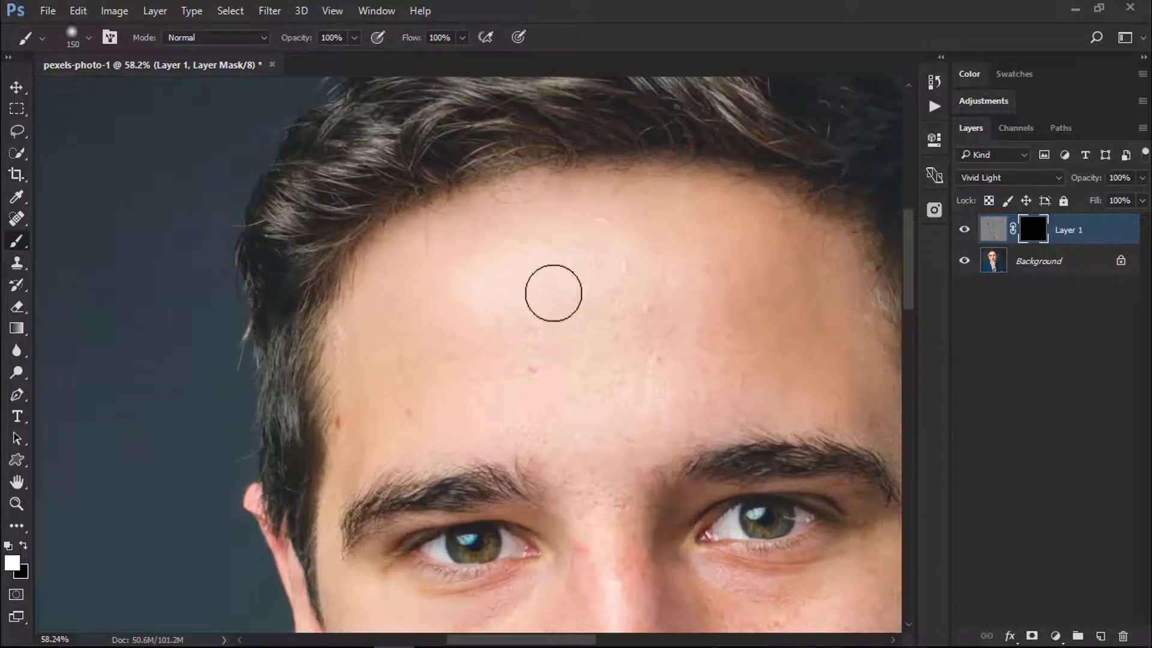
scroll(553, 291, "up", 1)
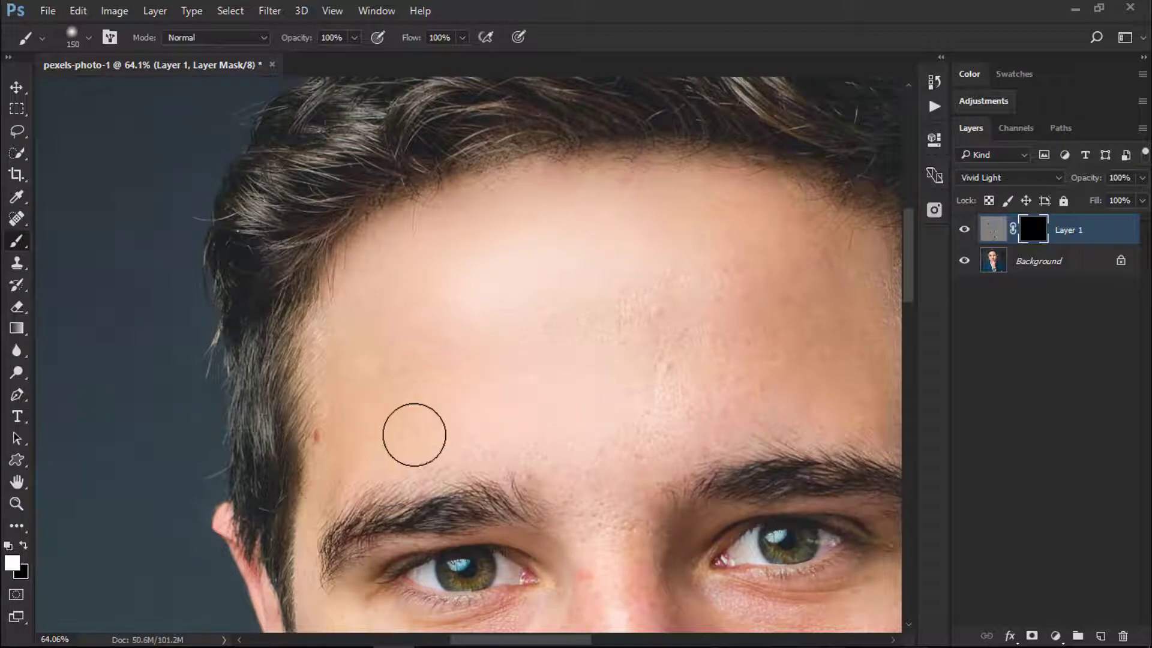
left_click(634, 335)
left_click_drag(634, 334, 474, 360)
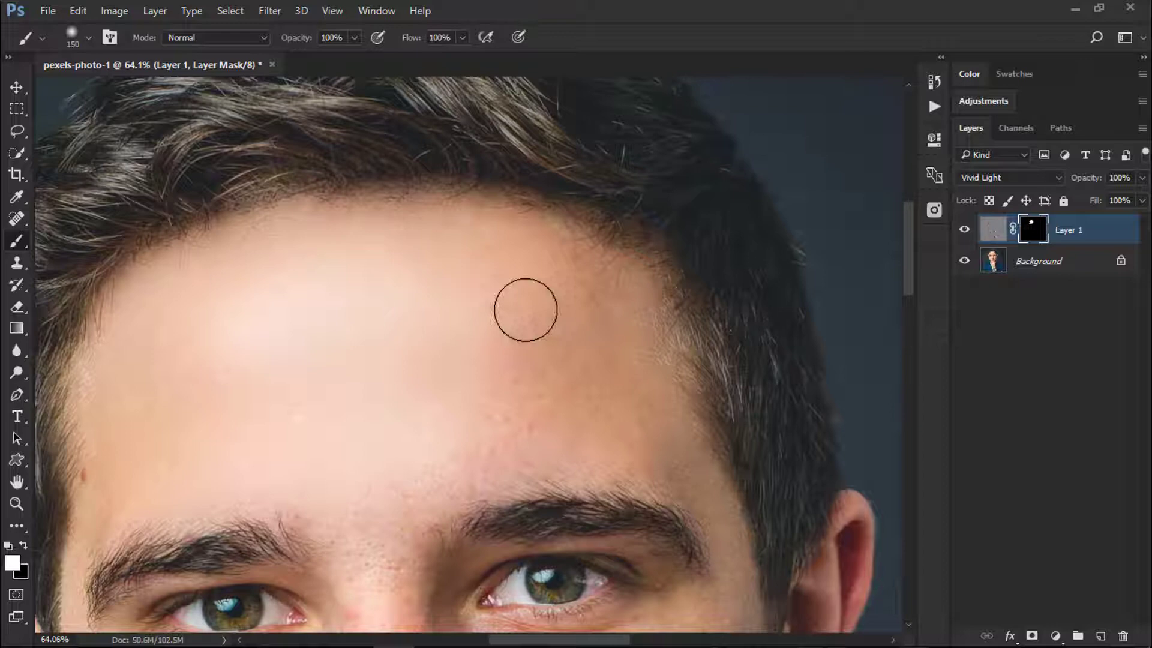
mouse_move(505, 269)
left_mouse_down()
mouse_move(535, 256)
mouse_move(573, 393)
mouse_move(546, 417)
mouse_move(574, 326)
left_mouse_up()
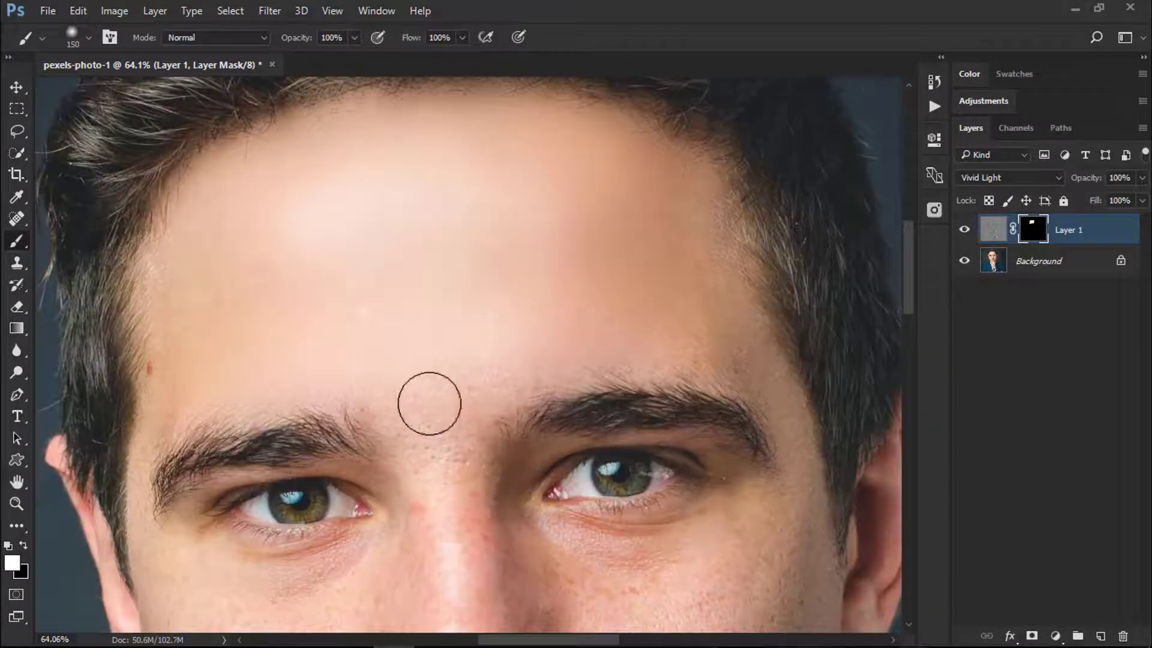
left_click_drag(438, 437, 437, 452)
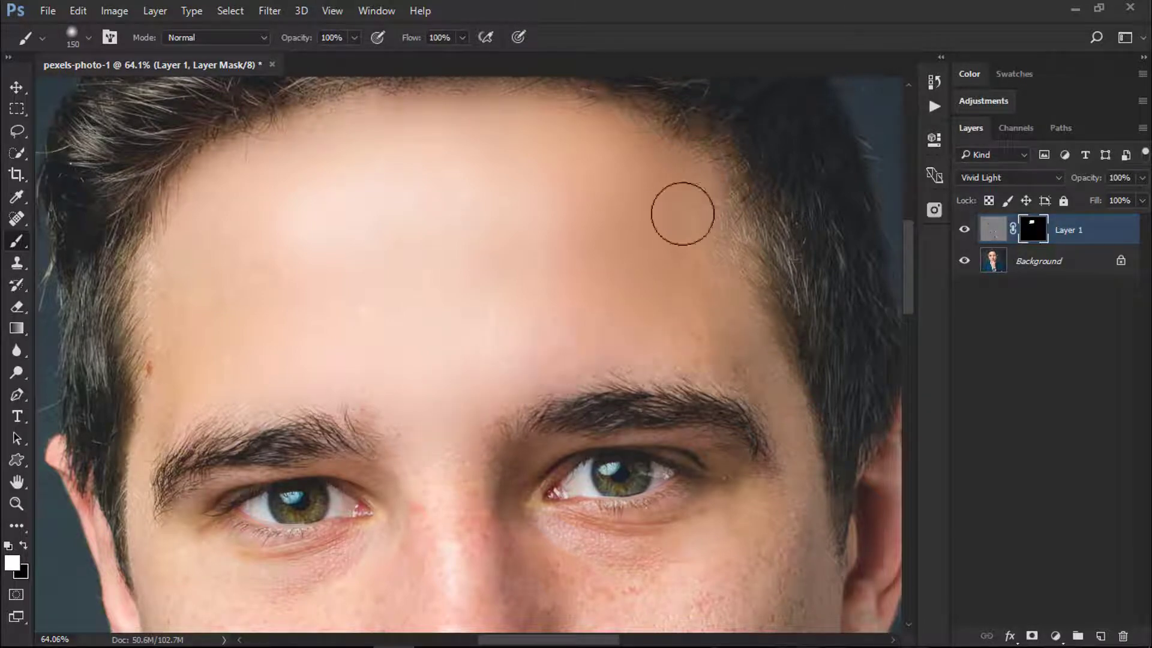
scroll(250, 200, "up", 1)
left_click_drag(250, 200, 633, 203)
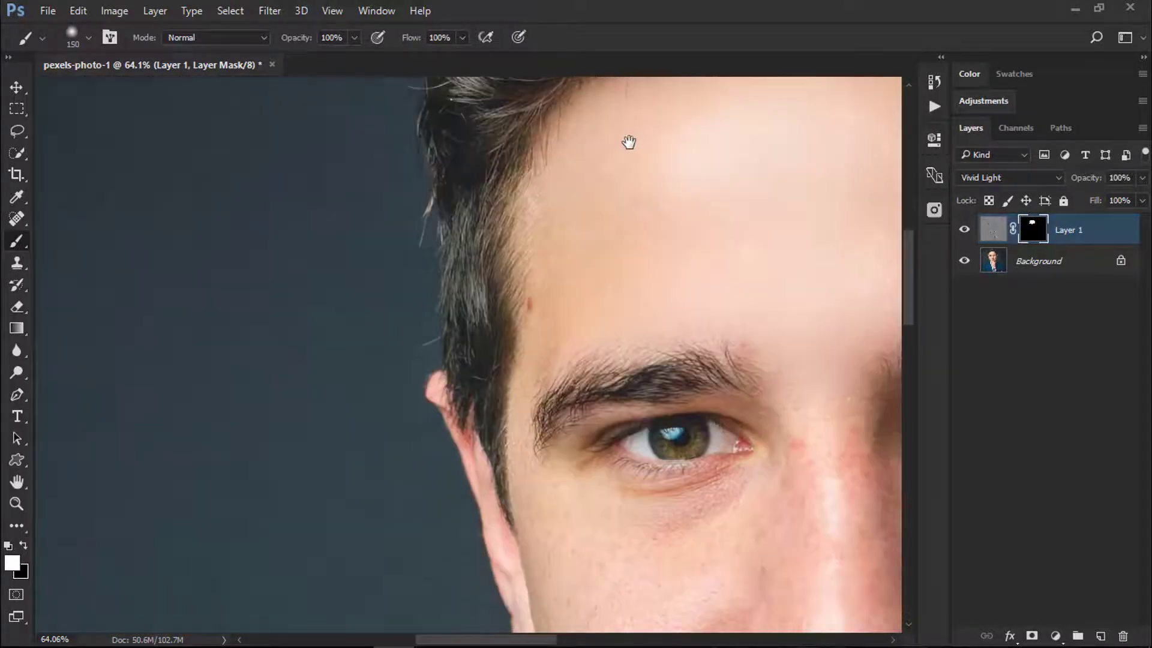
left_click_drag(548, 247, 553, 324)
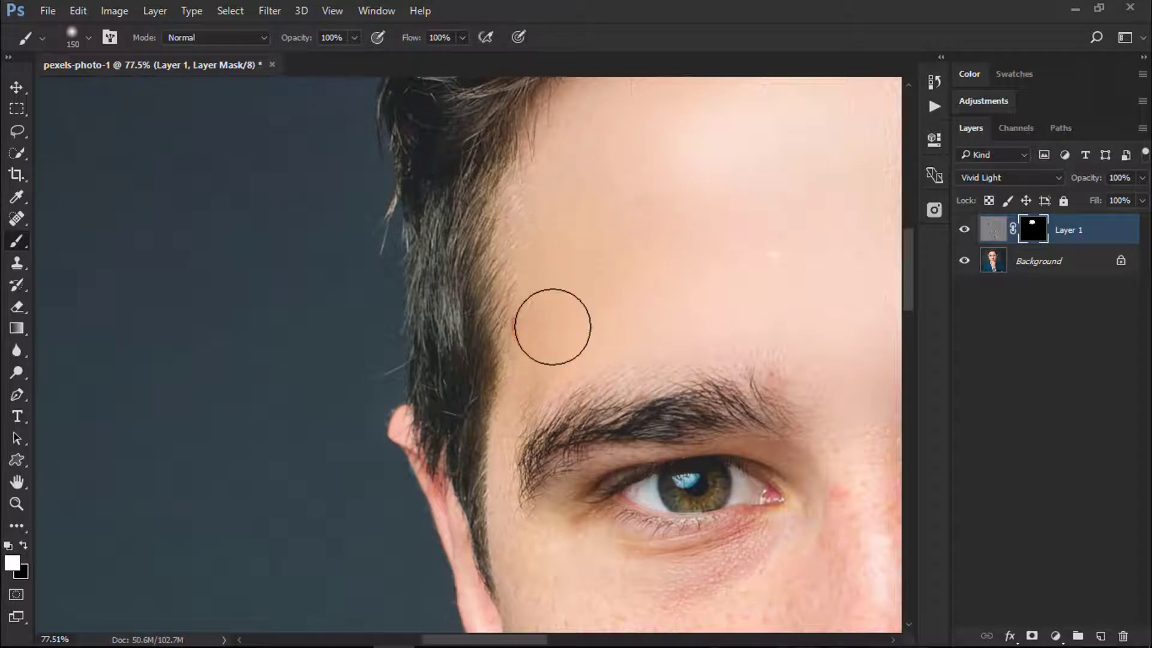
left_click_drag(593, 274, 584, 136)
scroll(537, 258, "up", 2)
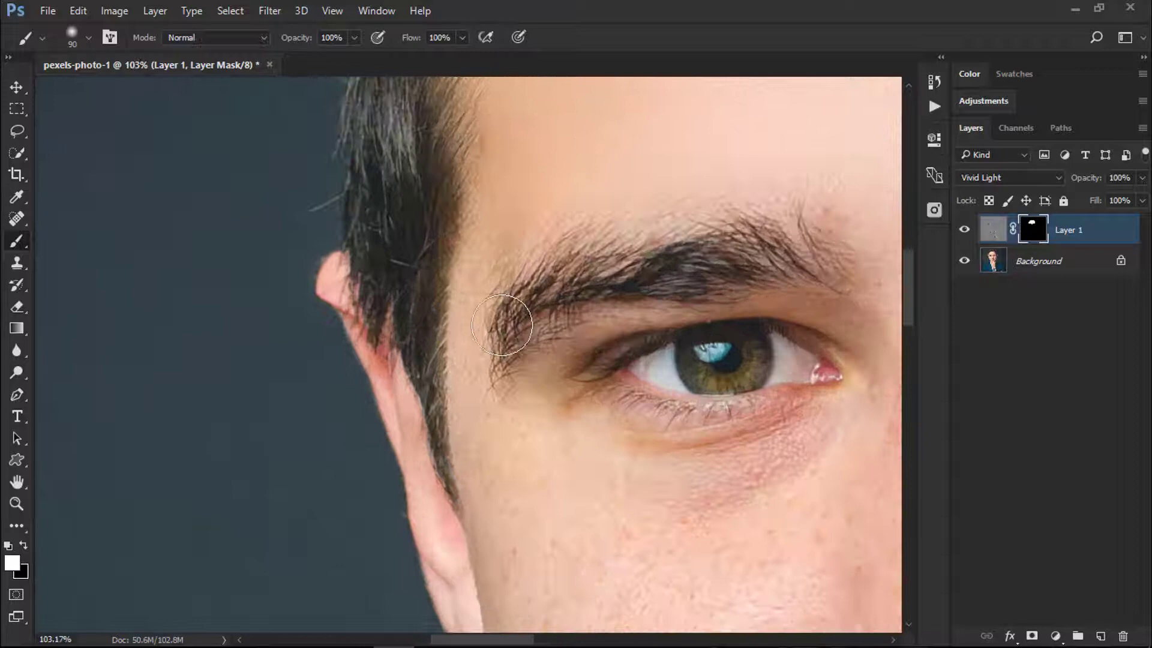
Step: Paint the smoothing along the nose bridge, nostril base, nose crease and under the eye
mouse_move(537, 258)
left_mouse_down()
mouse_move(257, 372)
mouse_move(224, 373)
left_mouse_up()
left_click_drag(648, 337, 618, 267)
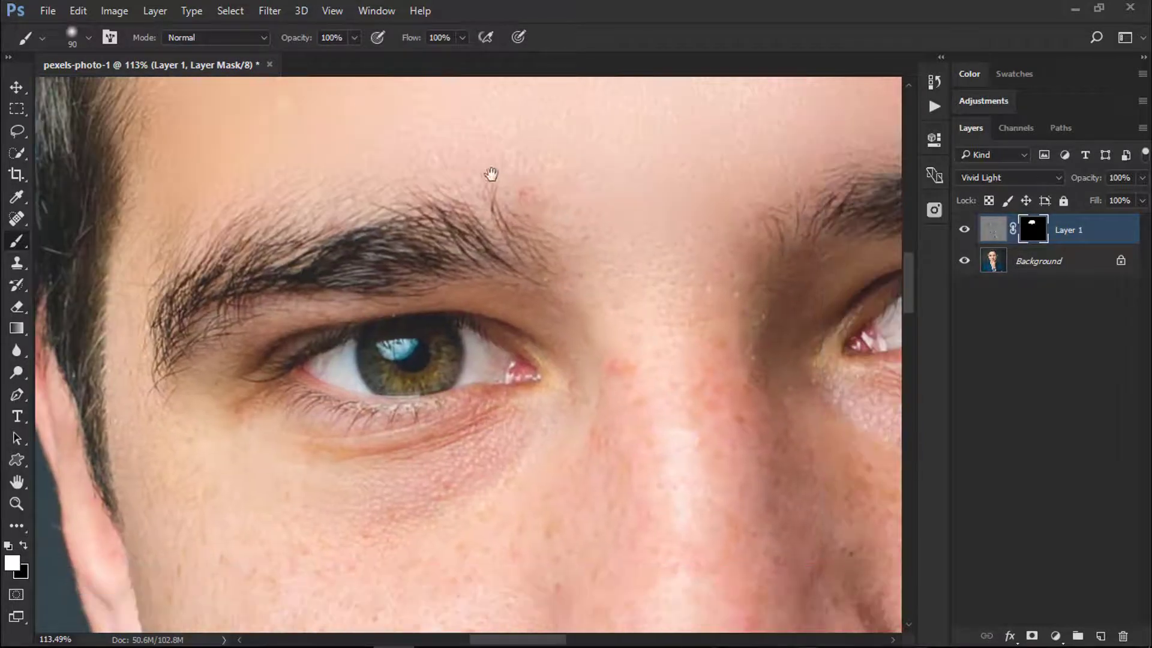
scroll(666, 468, "down", 3)
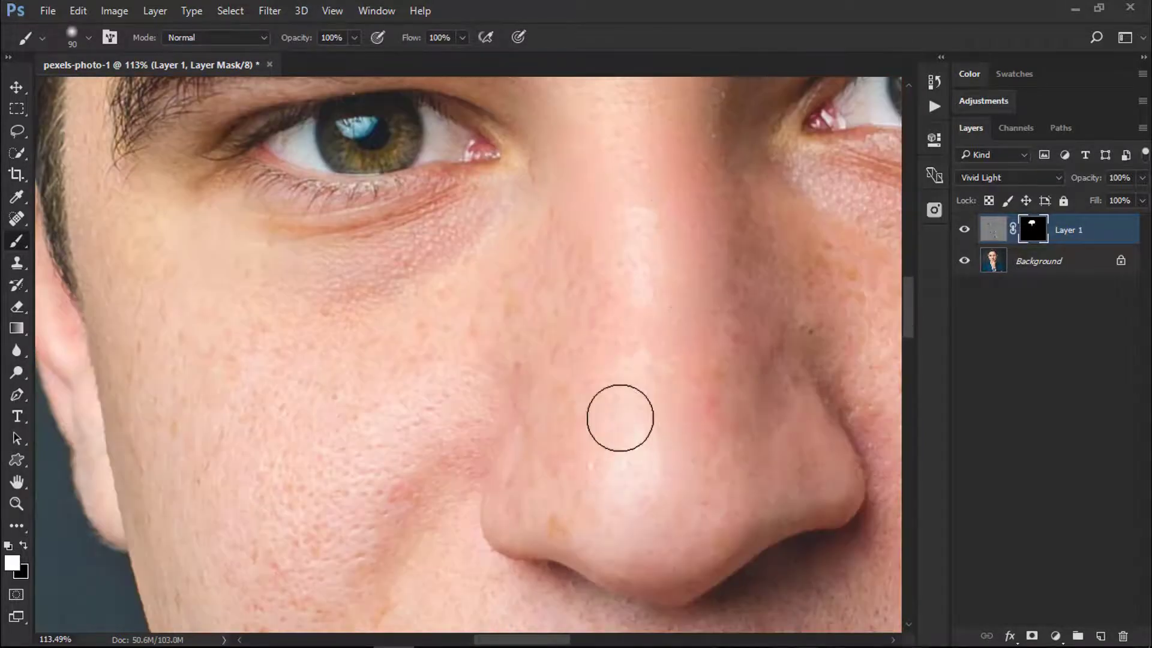
mouse_move(689, 549)
left_mouse_down()
mouse_move(778, 436)
mouse_move(696, 421)
mouse_move(698, 232)
mouse_move(680, 334)
mouse_move(659, 306)
mouse_move(635, 368)
left_mouse_up()
scroll(696, 488, "down", 2)
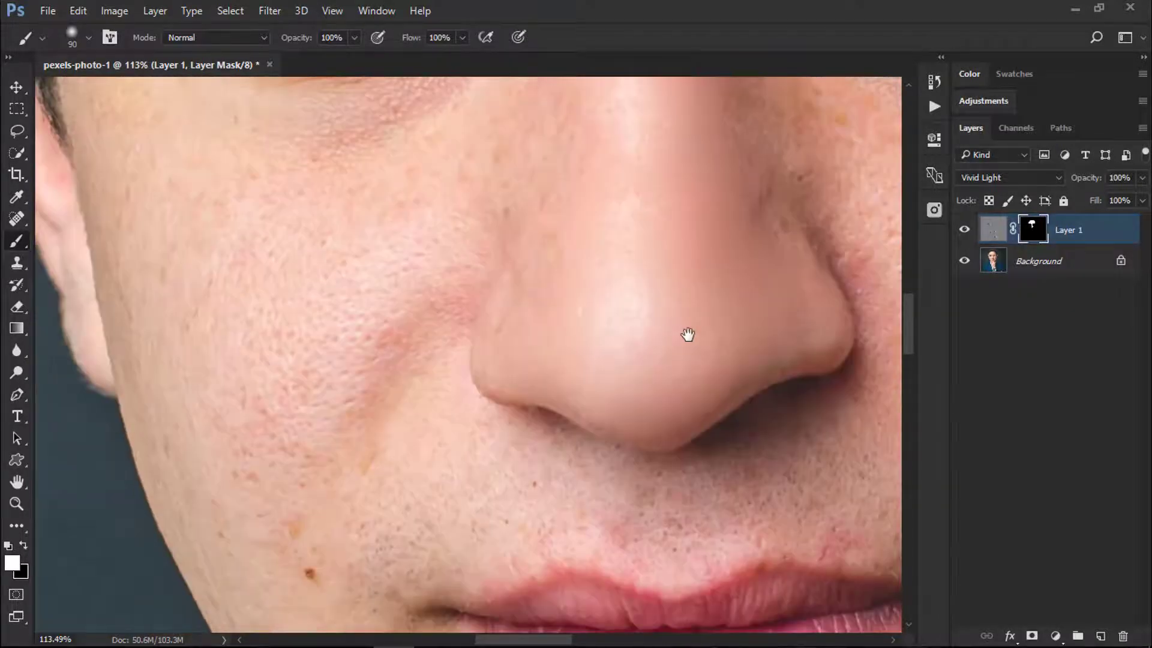
mouse_move(526, 410)
left_mouse_down()
mouse_move(599, 411)
mouse_move(532, 411)
mouse_move(546, 402)
mouse_move(570, 405)
mouse_move(537, 429)
mouse_move(778, 387)
mouse_move(707, 424)
left_mouse_up()
scroll(519, 336, "down", 2)
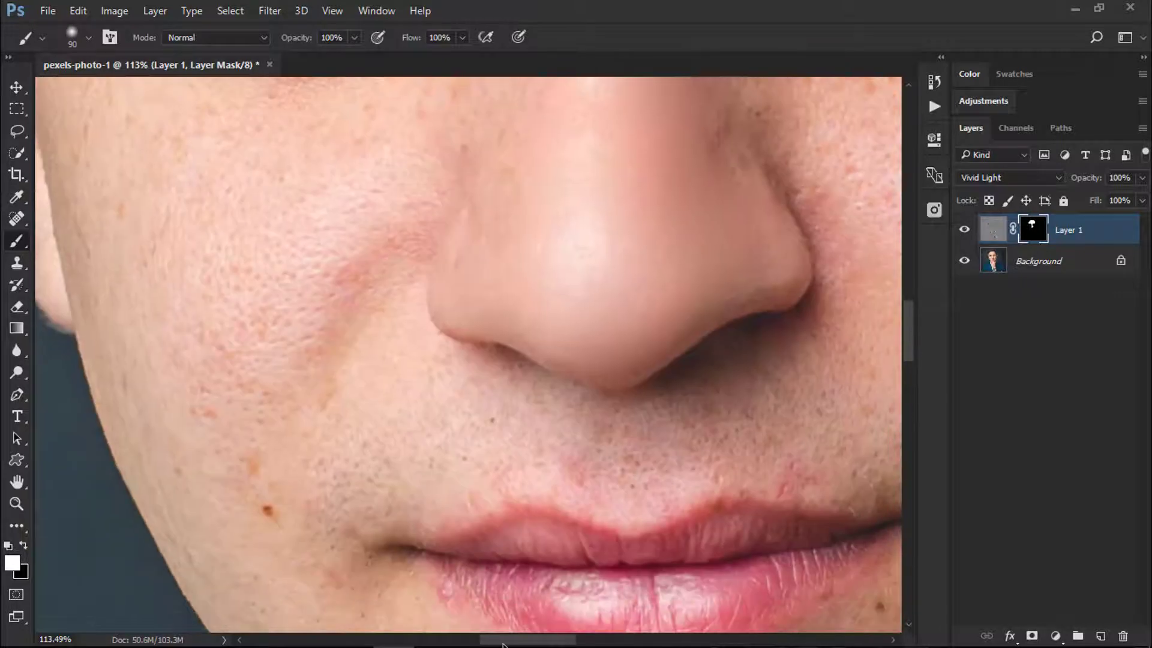
left_click_drag(514, 236, 581, 586)
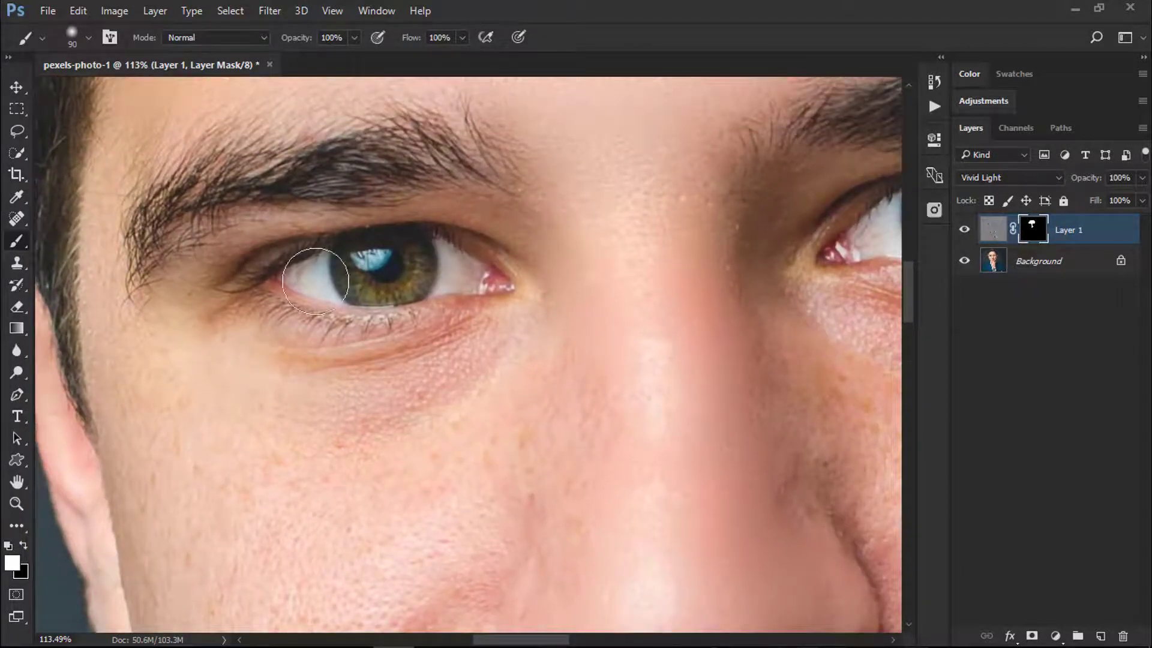
left_click_drag(756, 520, 730, 373)
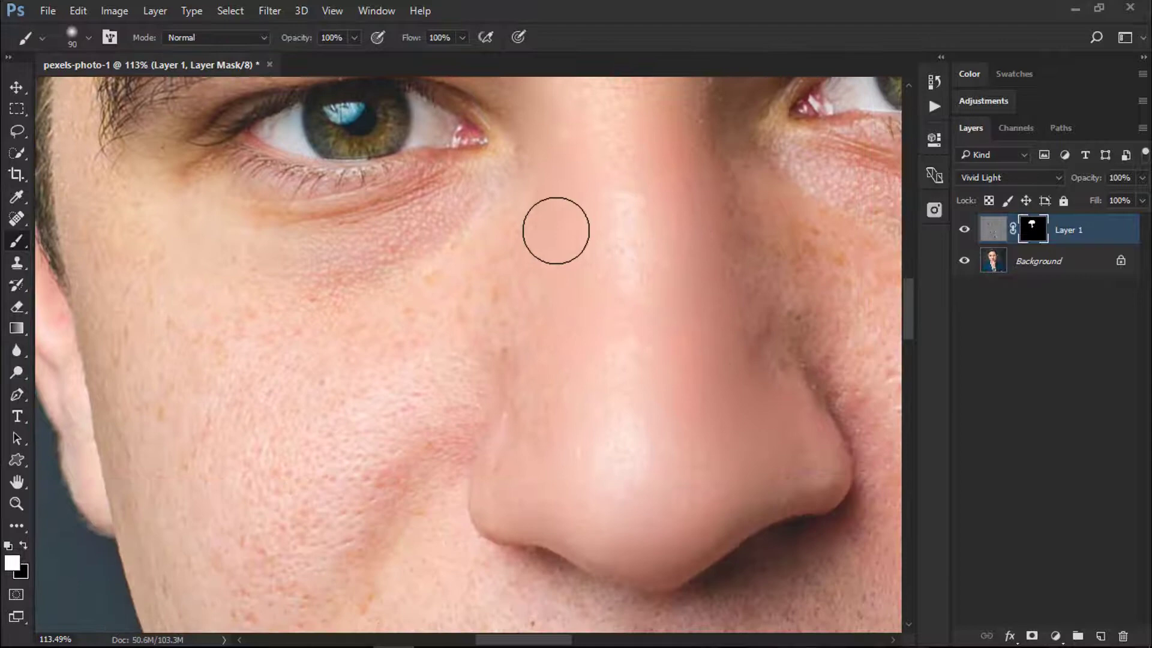
mouse_move(500, 259)
left_mouse_down()
mouse_move(451, 327)
mouse_move(335, 394)
mouse_move(339, 445)
mouse_move(390, 469)
mouse_move(397, 455)
mouse_move(343, 525)
mouse_move(303, 531)
mouse_move(403, 303)
left_mouse_up()
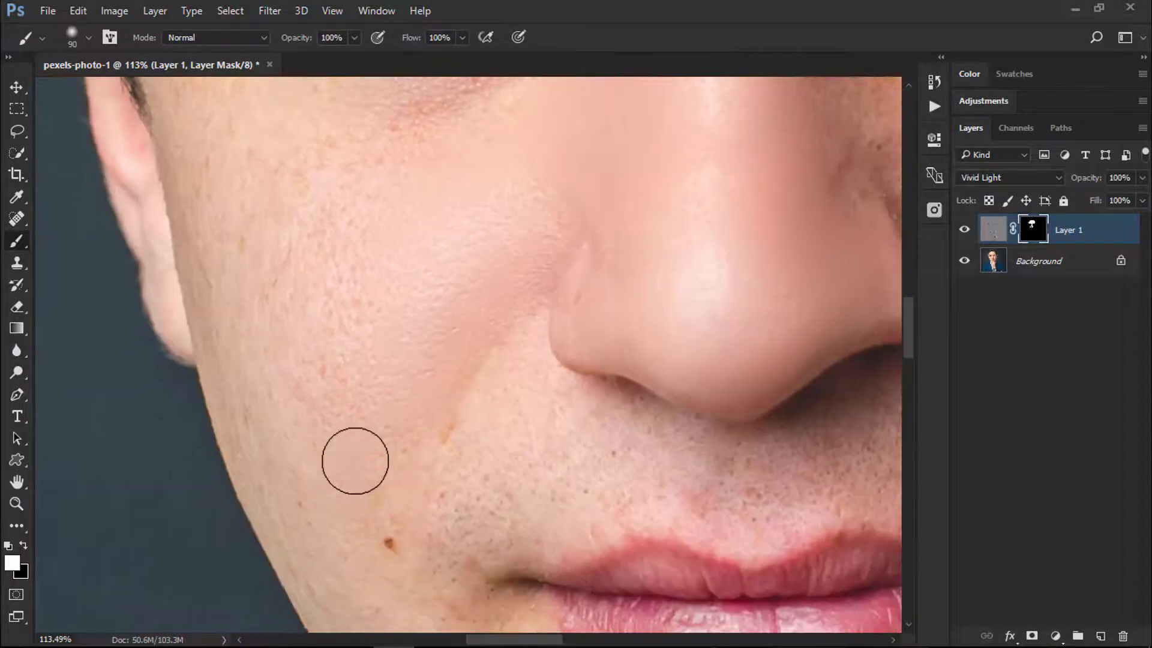
left_click_drag(319, 268, 365, 445)
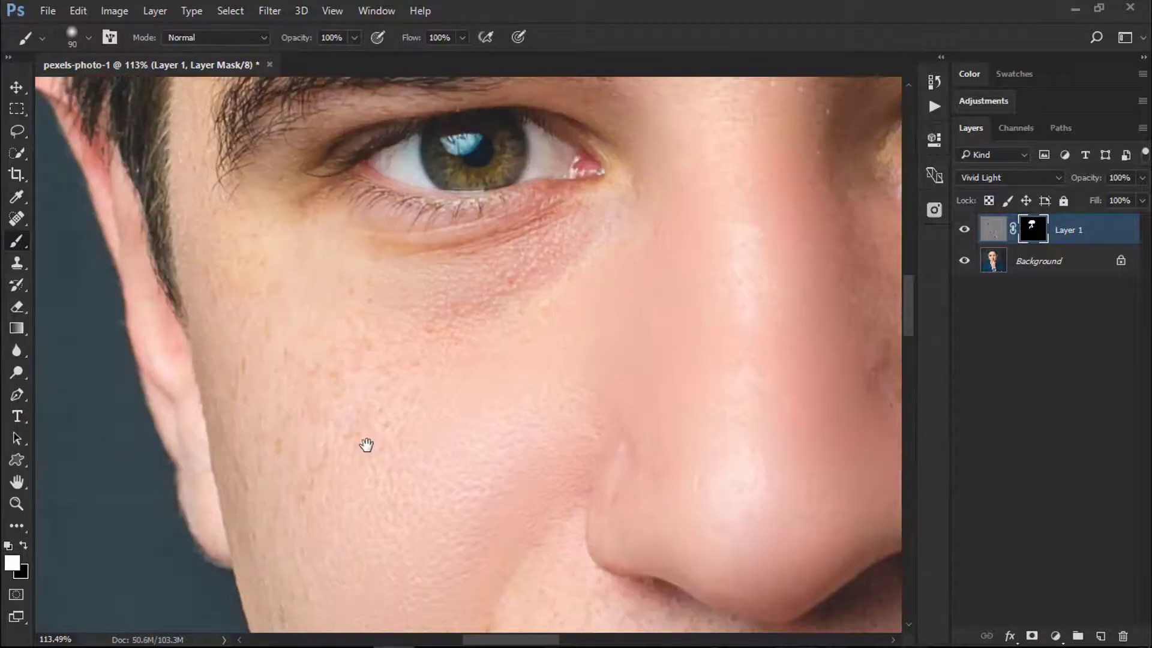
mouse_move(398, 393)
left_mouse_down()
mouse_move(408, 319)
mouse_move(457, 337)
mouse_move(510, 284)
mouse_move(557, 276)
mouse_move(457, 289)
mouse_move(308, 282)
mouse_move(378, 279)
mouse_move(293, 249)
mouse_move(283, 214)
mouse_move(326, 345)
mouse_move(346, 153)
mouse_move(346, 303)
mouse_move(372, 397)
mouse_move(387, 307)
left_mouse_up()
Step: Step back the last brush stroke and make the brush smaller
scroll(388, 494, "down", 10)
key("ctrl+alt+z")
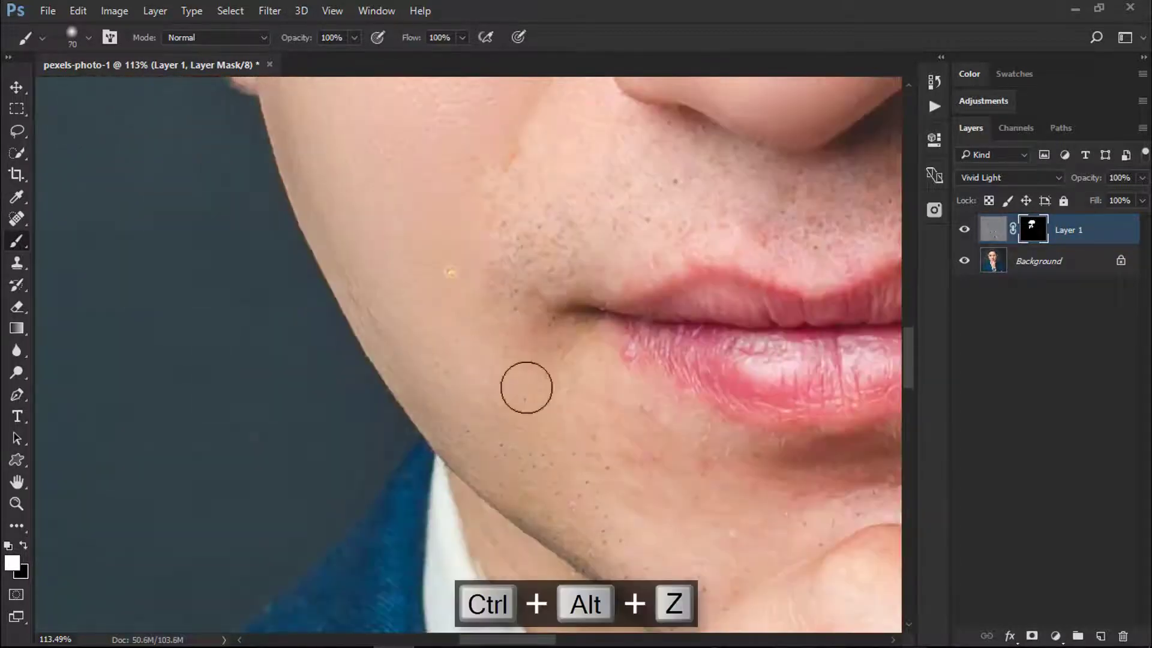
key("bracketleft")
key("bracketleft")
scroll(525, 386, "right", 6)
scroll(465, 242, "right", 3)
scroll(649, 314, "down", 5)
scroll(644, 378, "down", 2)
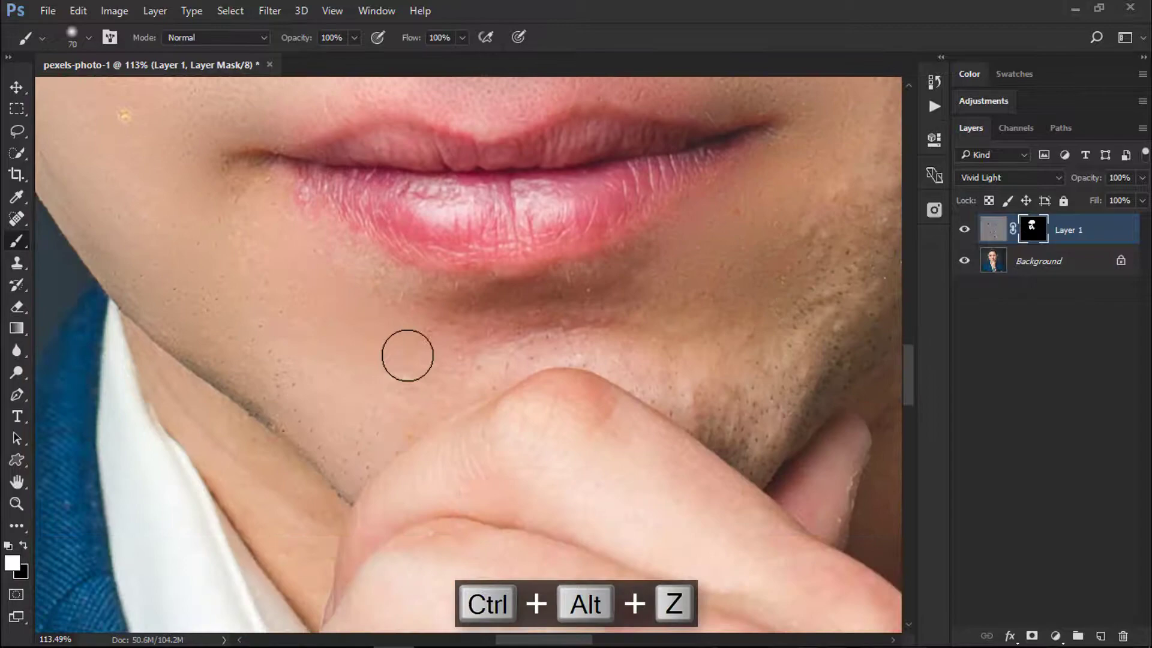
scroll(406, 355, "right", 6)
scroll(704, 295, "up", 10)
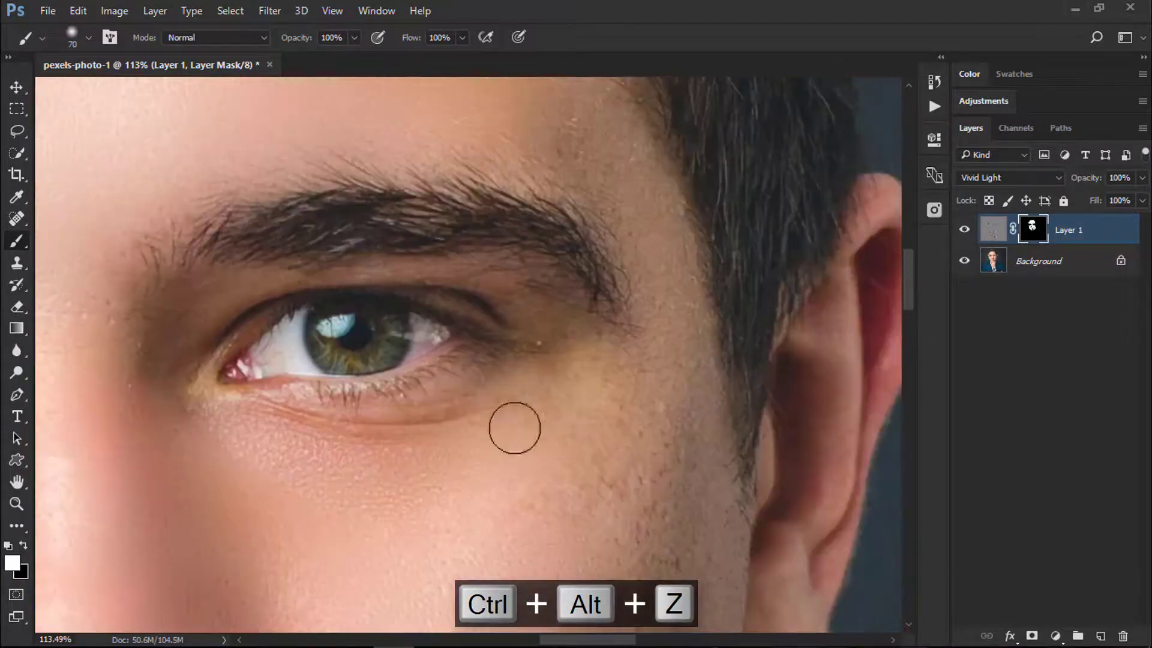
scroll(550, 382, "down", 3)
scroll(578, 380, "up", 2)
scroll(576, 373, "down", 5)
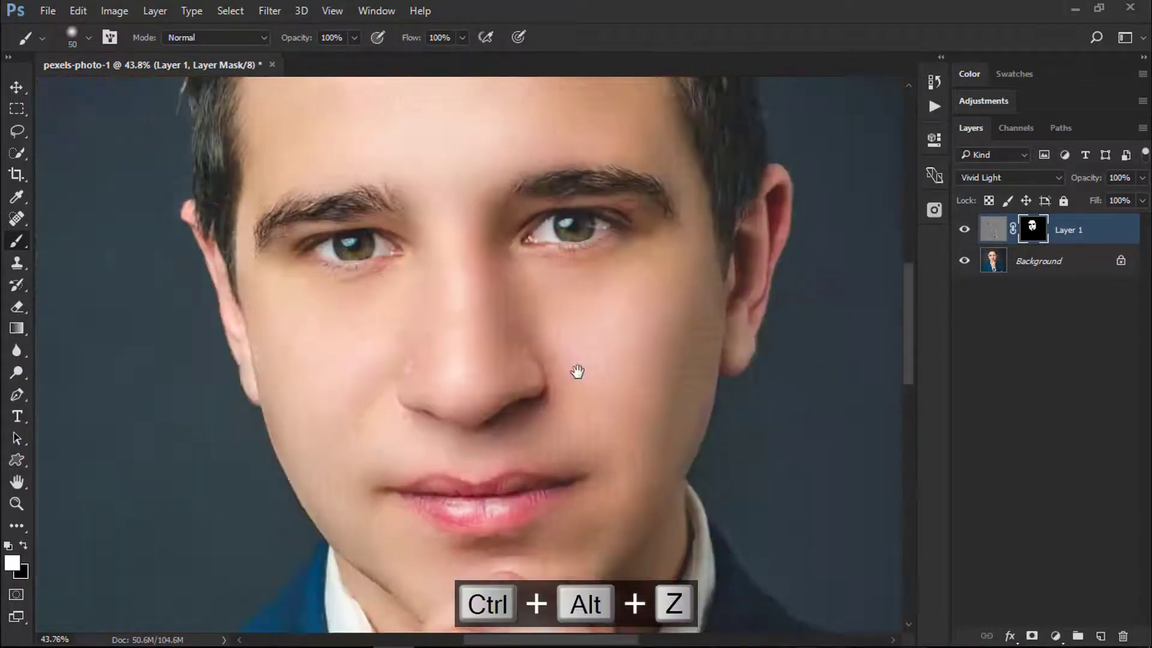
scroll(576, 372, "up", 5)
Step: Shrink the brush to 50 at 77% opacity and undo a stray stroke near the eye corner
key("bracketleft")
key("bracketleft")
scroll(336, 419, "down", 5)
key("7")
key("7")
scroll(486, 362, "down", 3)
scroll(527, 175, "up", 2)
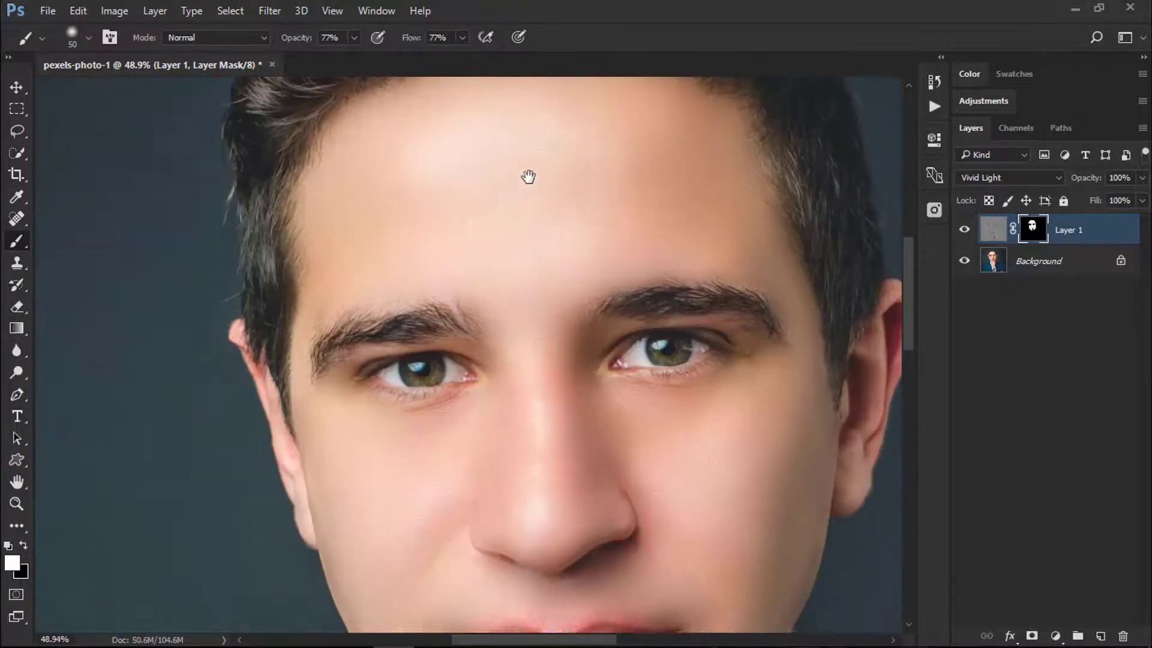
scroll(531, 133, "down", 2)
left_click_drag(531, 134, 532, 192)
scroll(732, 250, "up", 5)
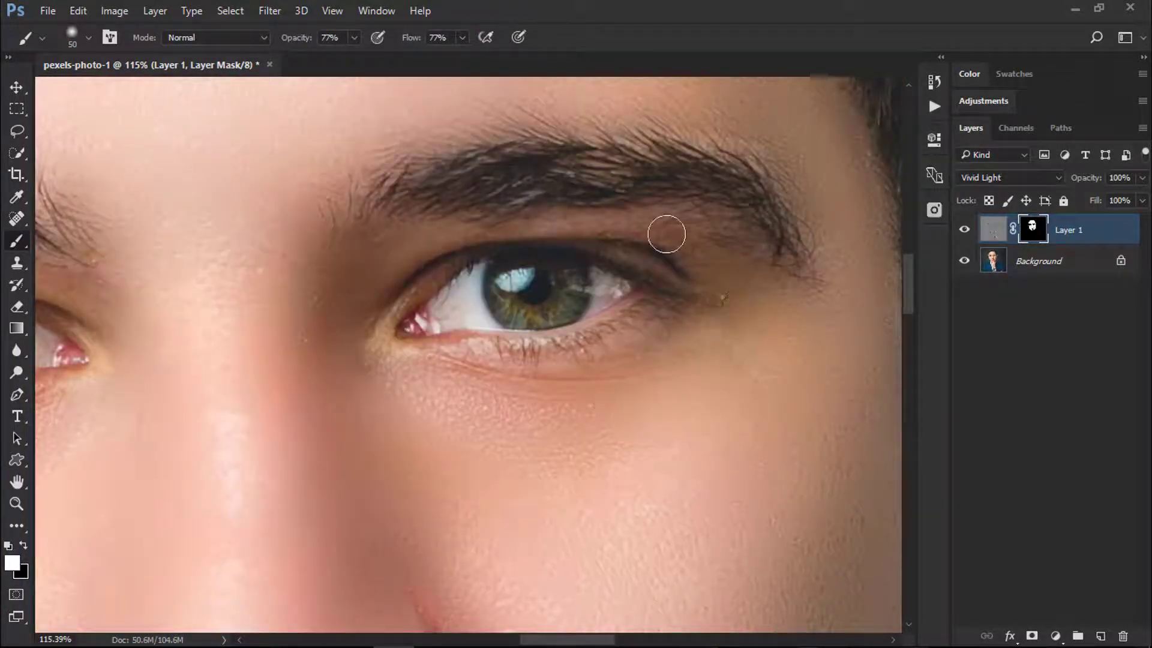
key("ctrl+alt+z")
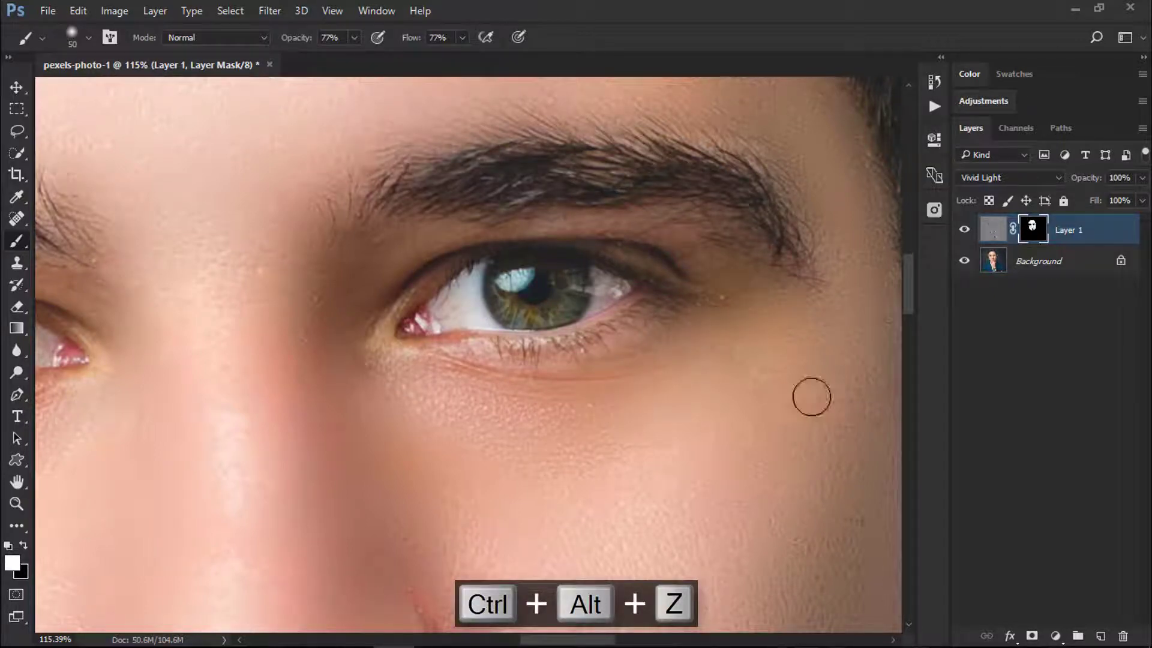
scroll(801, 410, "down", 6)
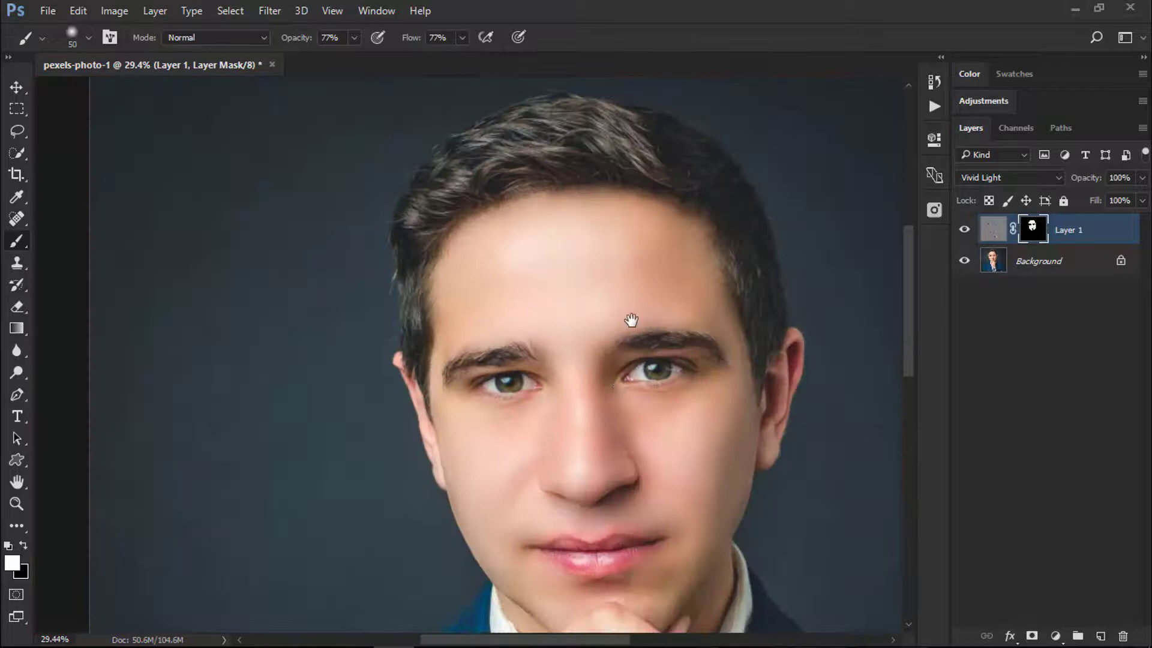
scroll(585, 334, "up", 1)
scroll(585, 334, "up", 3)
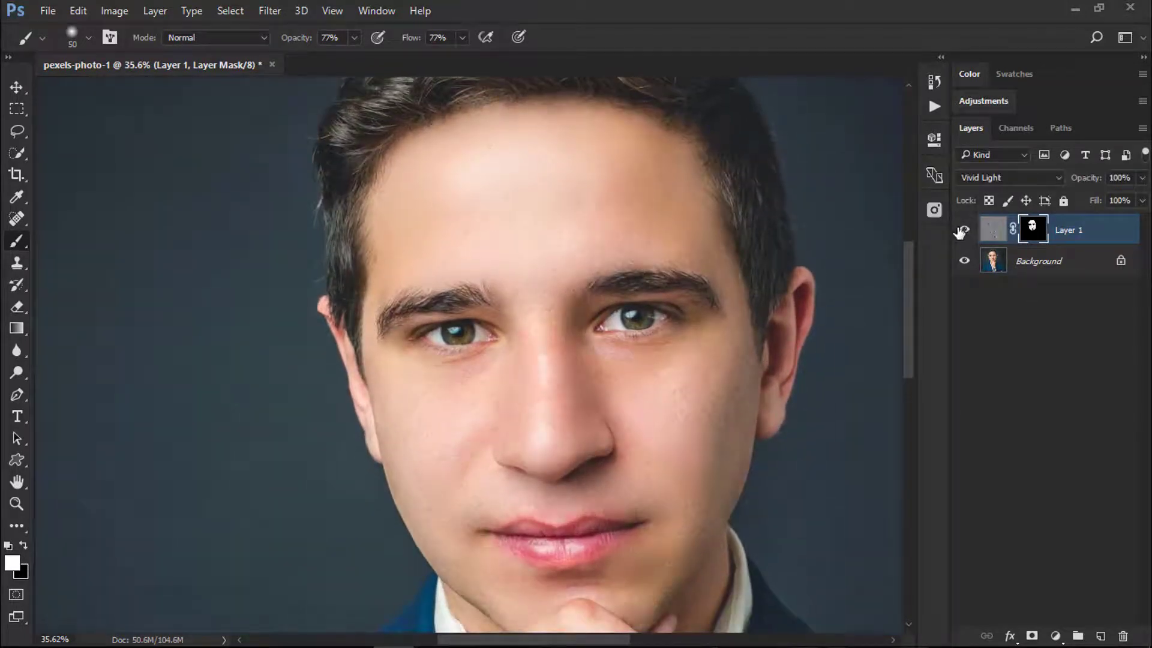
left_click(963, 231)
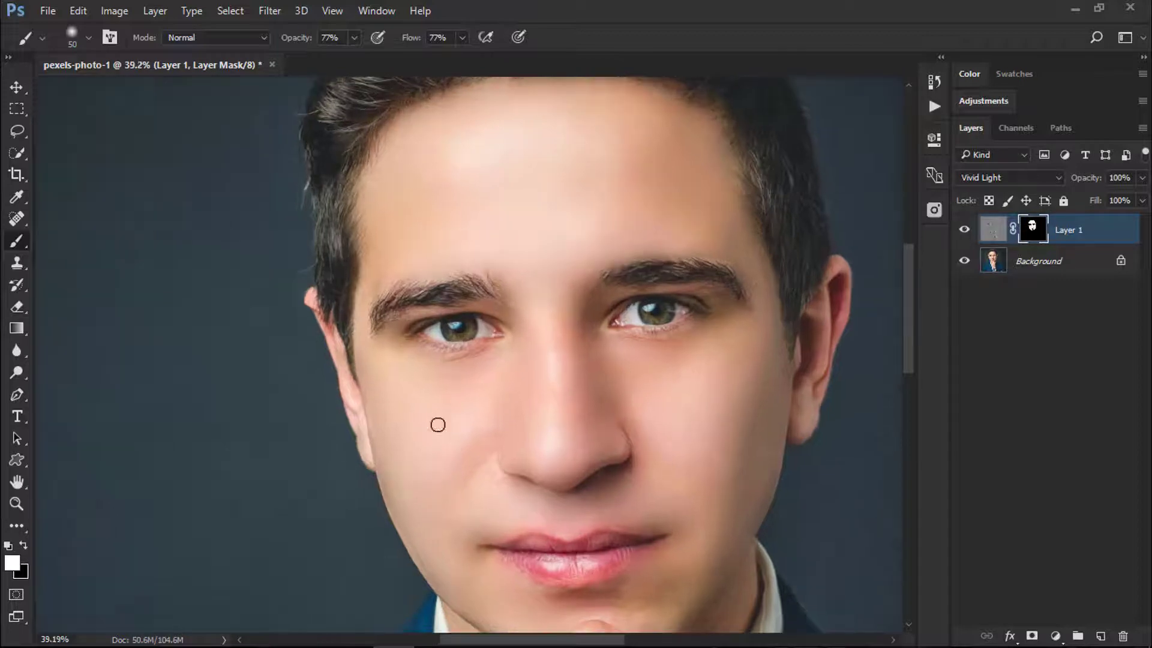
scroll(581, 378, "up", 2)
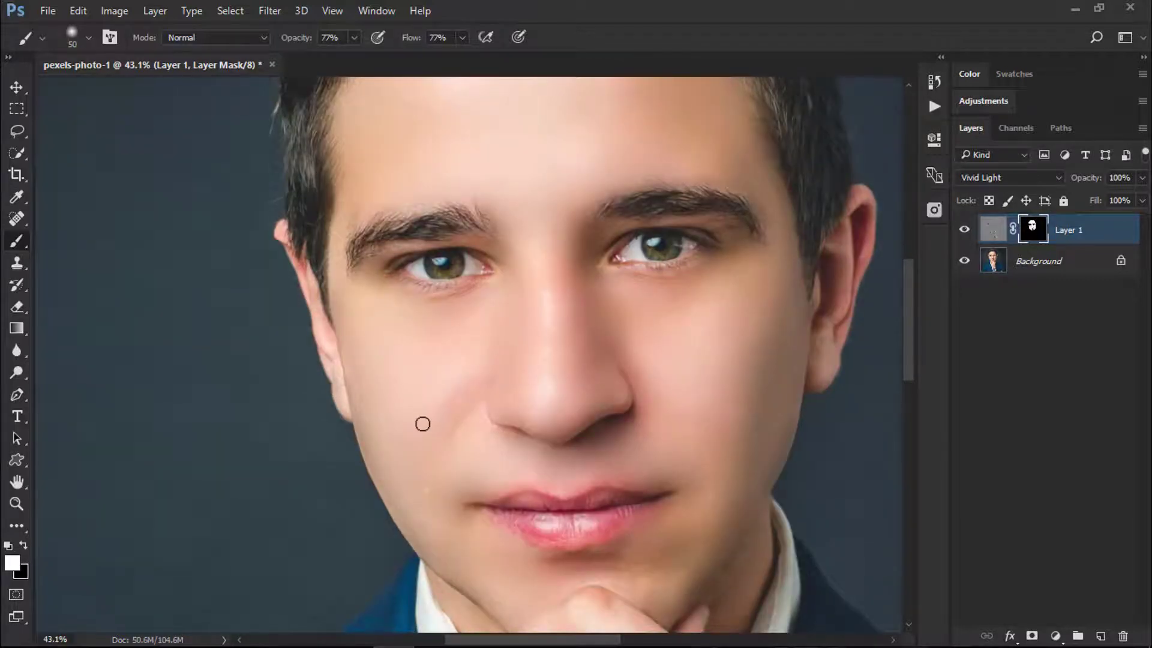
left_click_drag(580, 438, 578, 419)
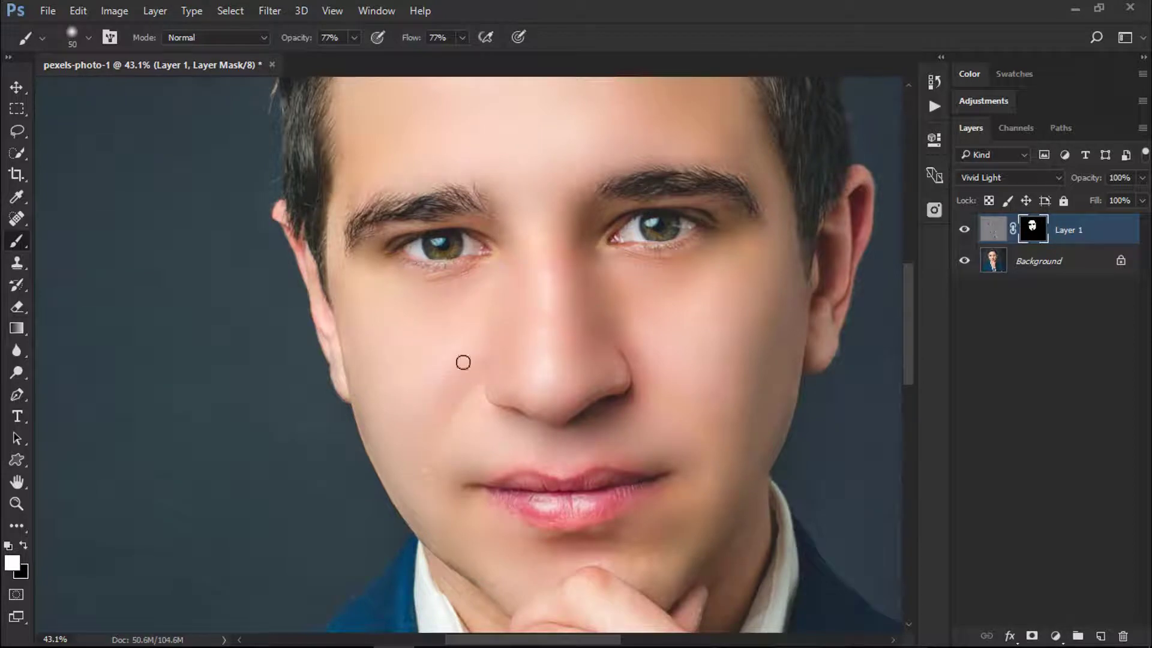
scroll(463, 387, "up", 2)
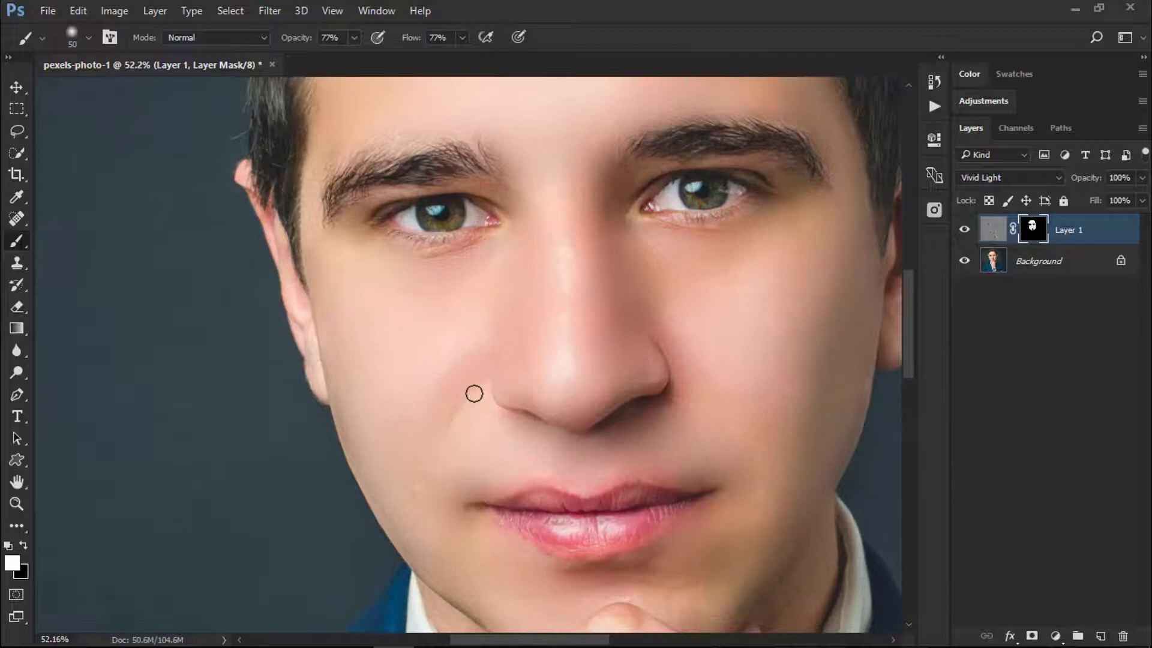
scroll(470, 409, "up", 2)
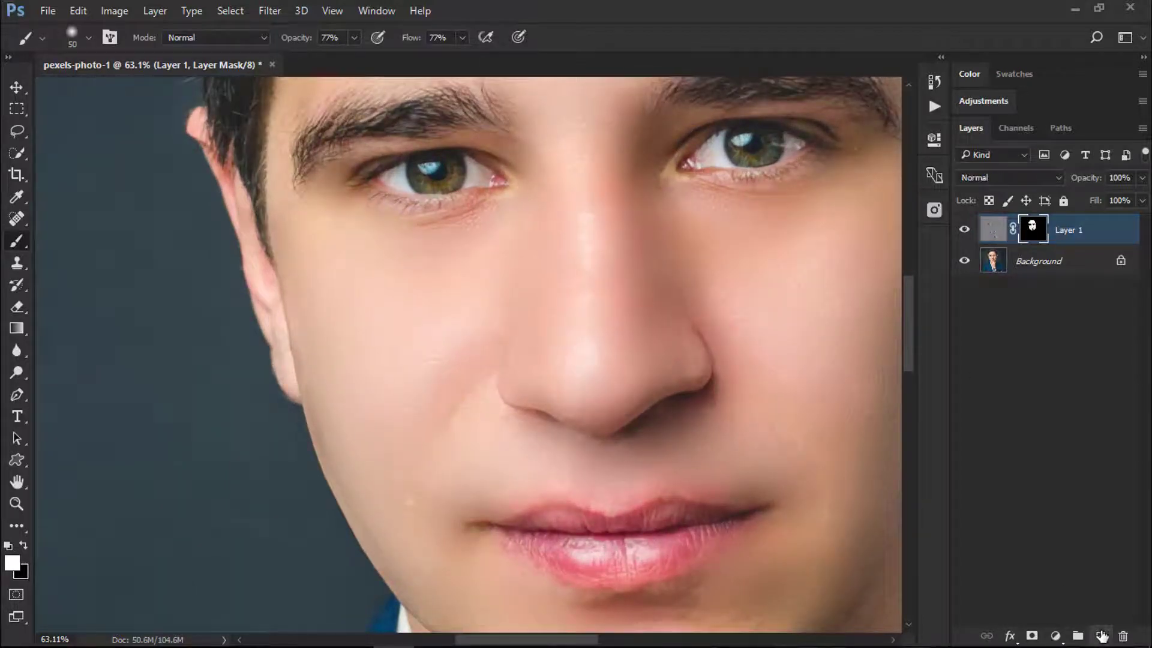
Step: Add a new Layer 2 and fill it with 50% Gray
left_click(1101, 636)
key("x")
key("shift+BackSpace")
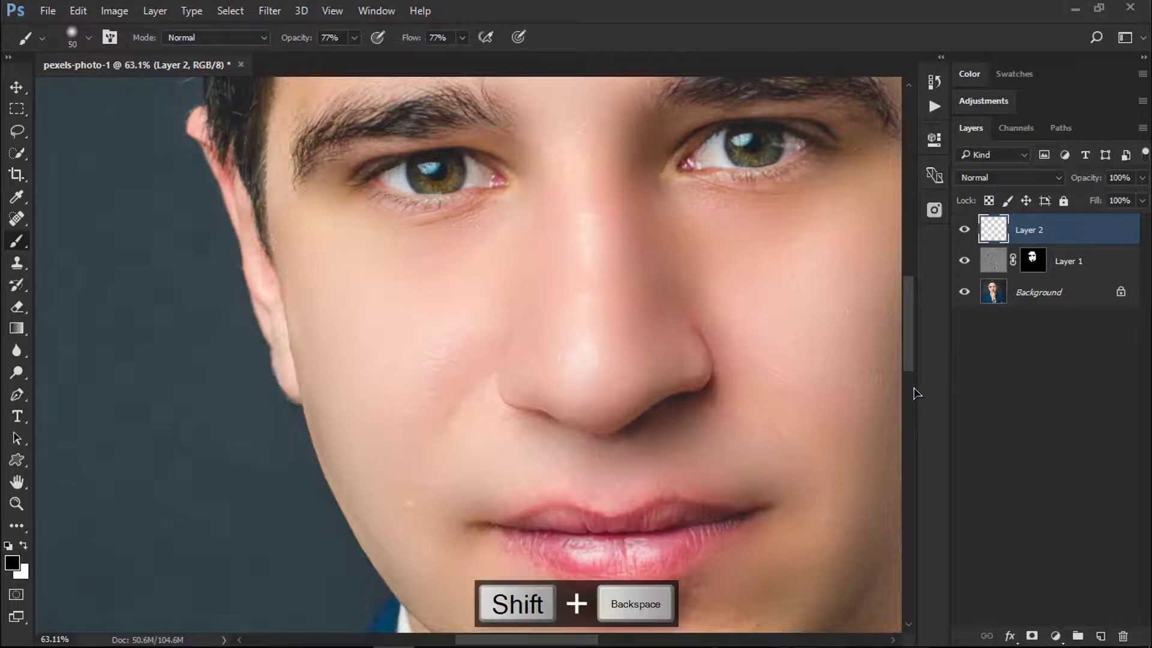
left_click(78, 11)
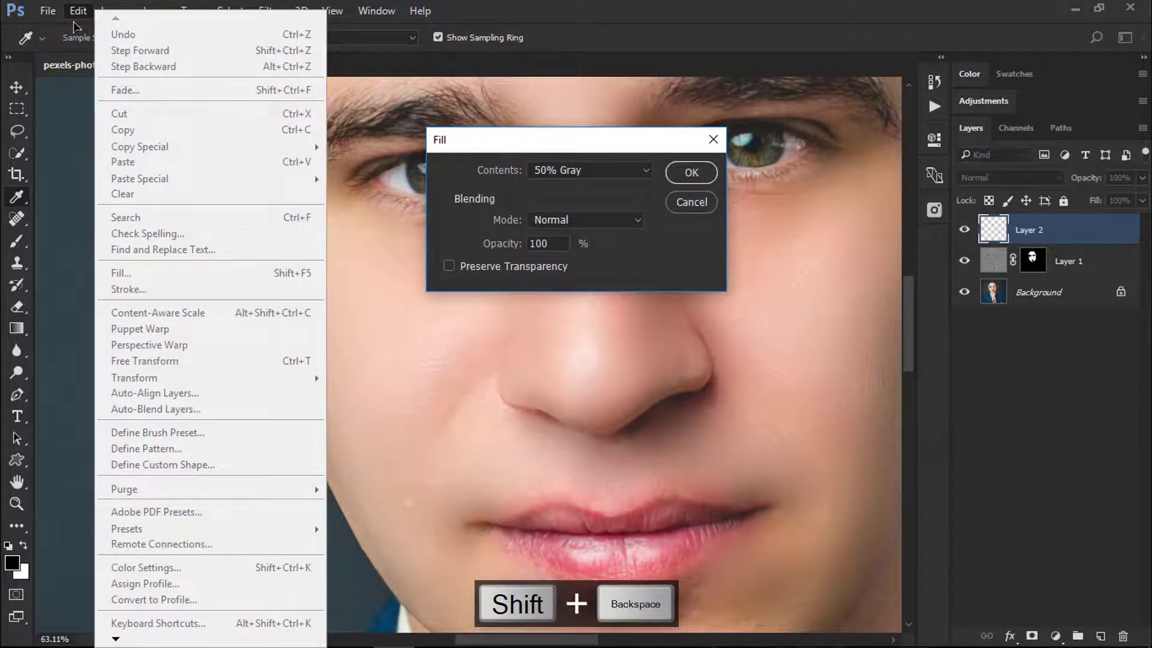
left_click(609, 153)
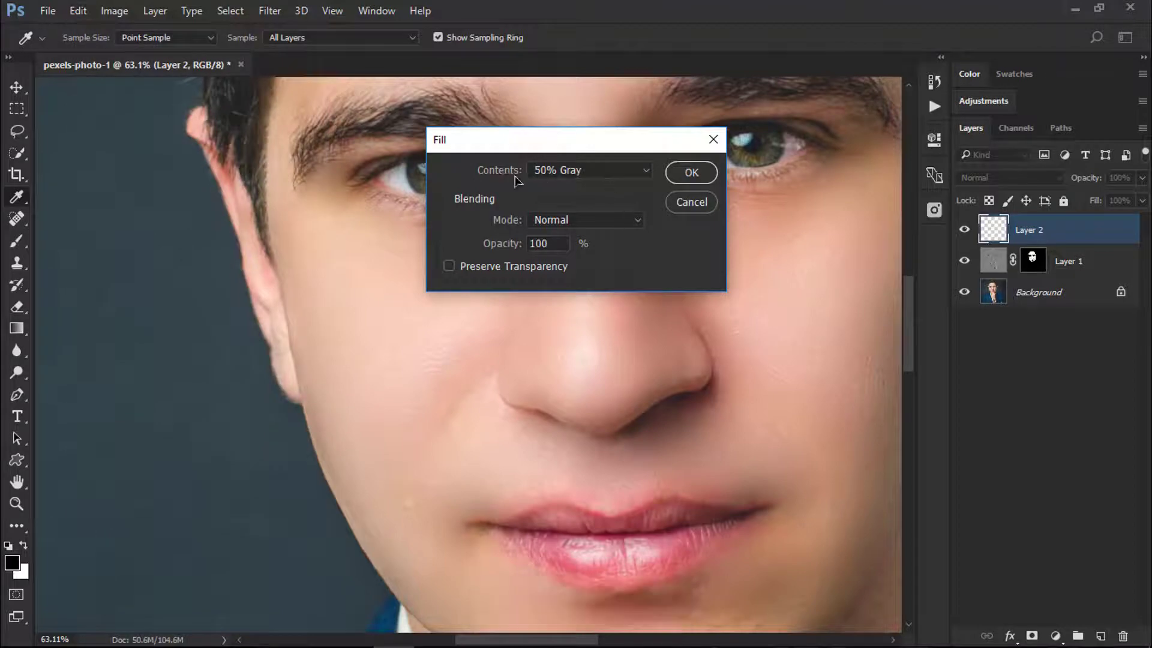
left_click(594, 172)
left_click(553, 291)
left_click(690, 173)
Step: Set Layer 2's blend mode to Soft Light
key("b")
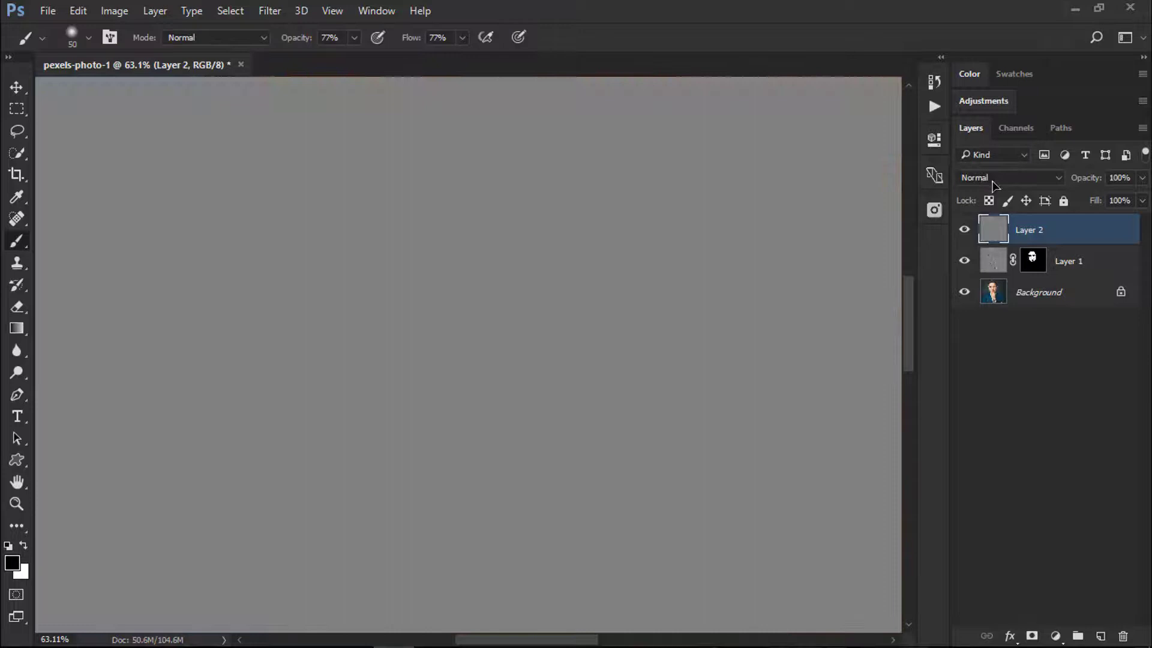
left_click(992, 179)
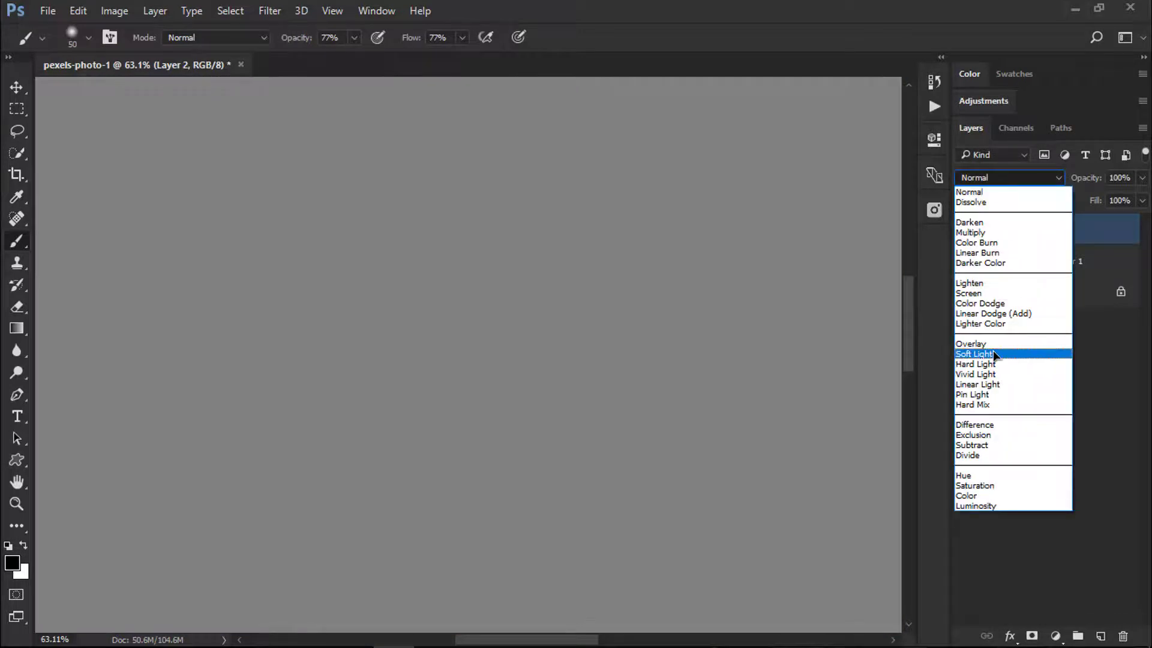
left_click(997, 354)
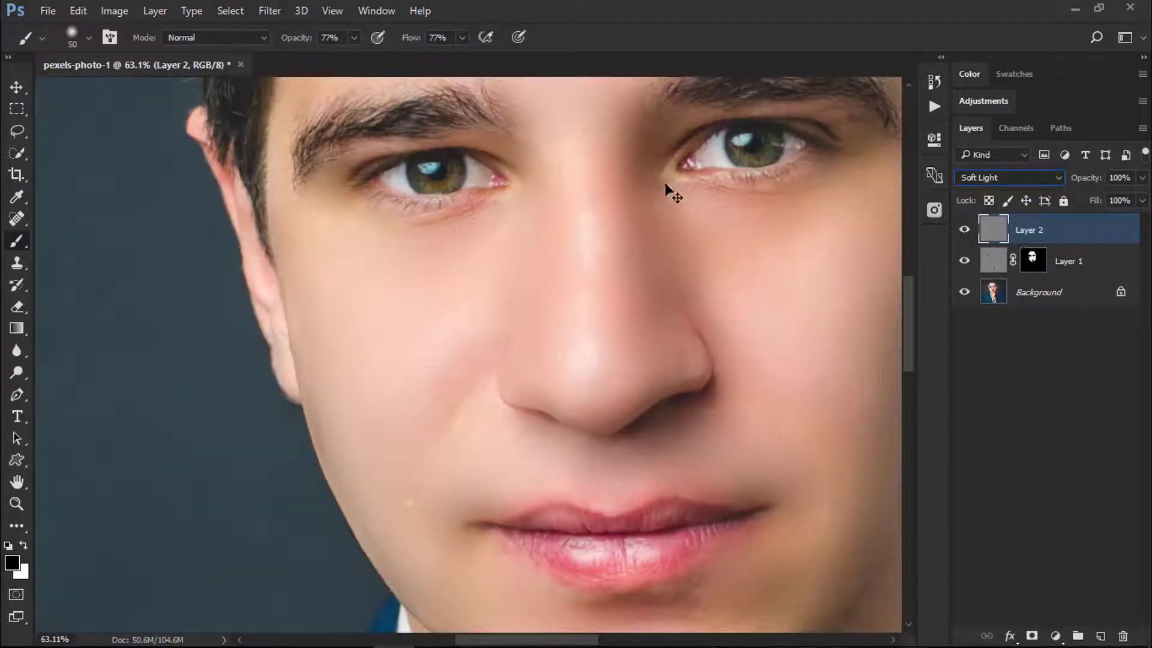
scroll(678, 281, "down", 3)
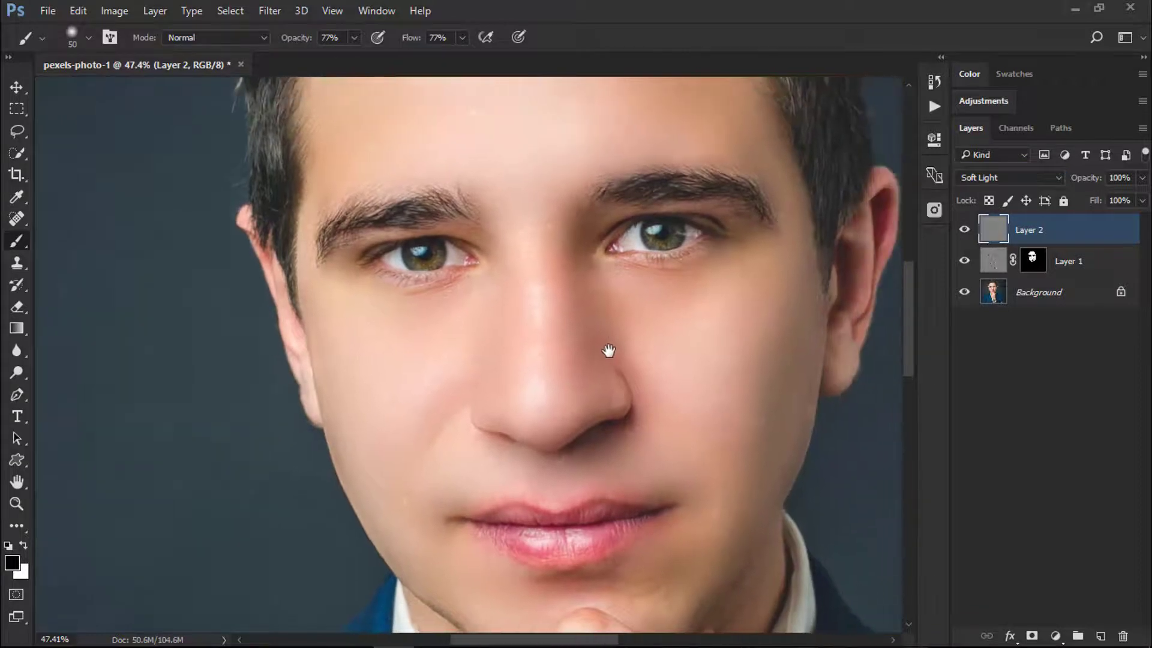
Step: Switch to the Burn Tool (Midtones, 25% exposure) and darken the shadow beside the nose on Layer 2
left_click(21, 382)
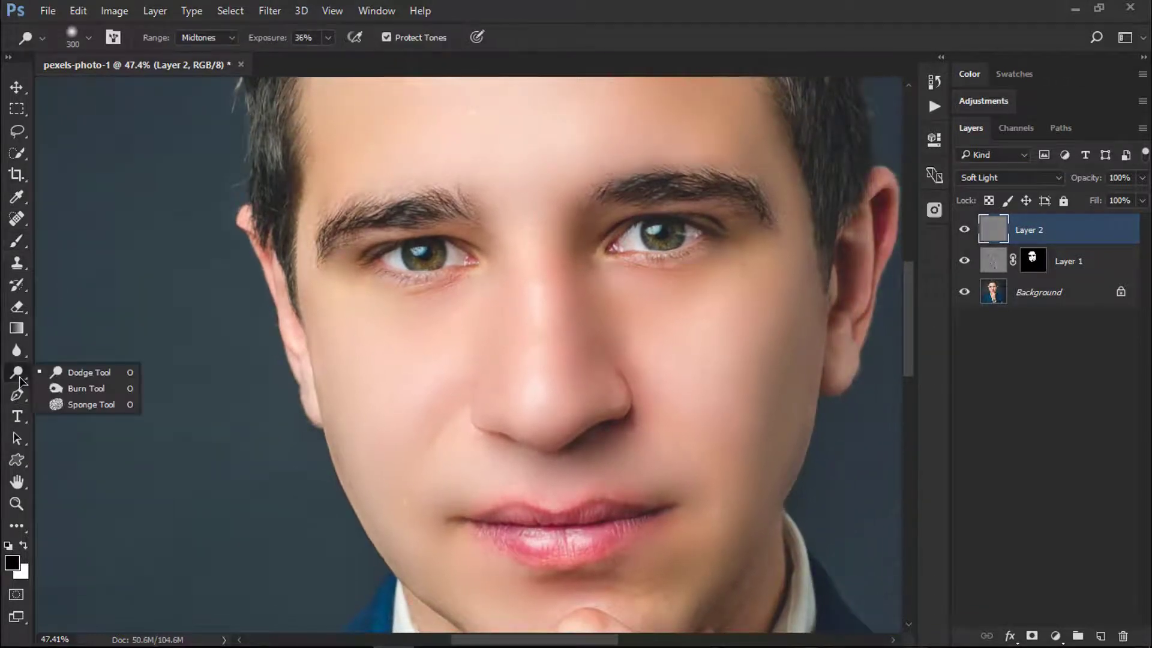
left_click(56, 389)
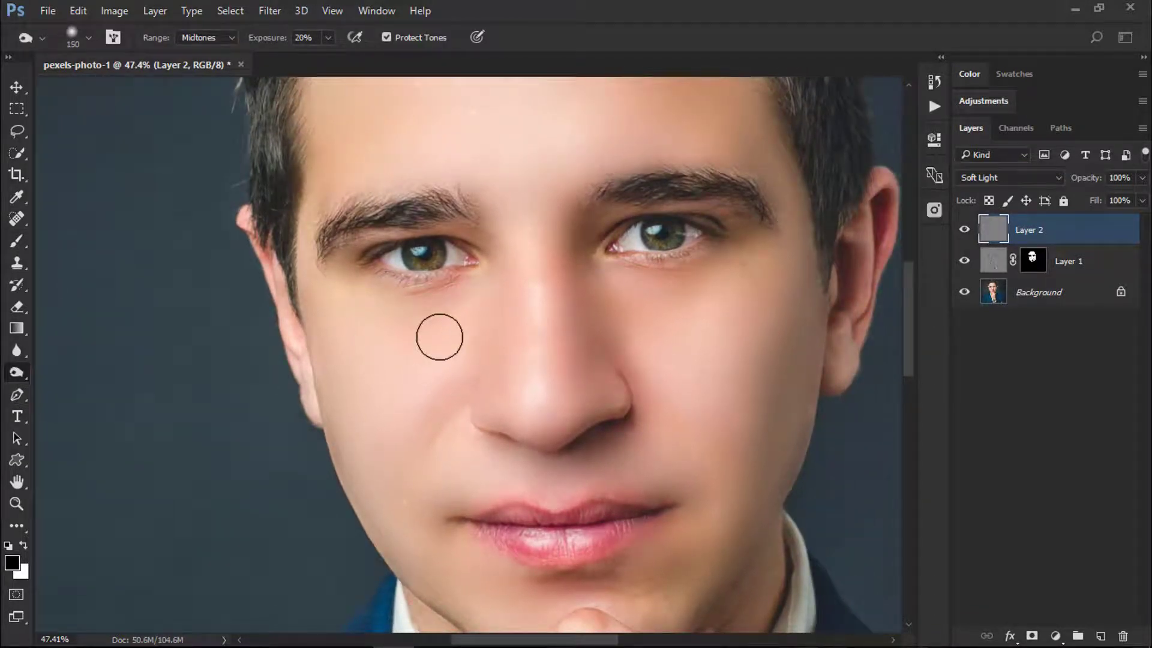
scroll(285, 376, "down", 2)
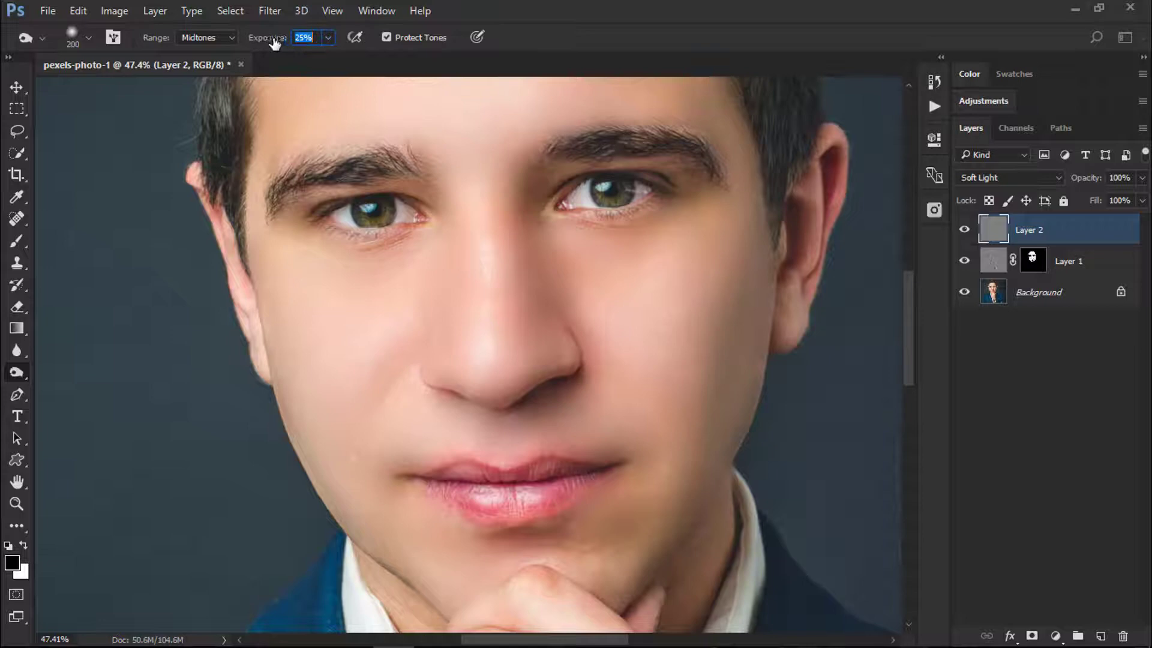
left_click_drag(509, 259, 488, 334)
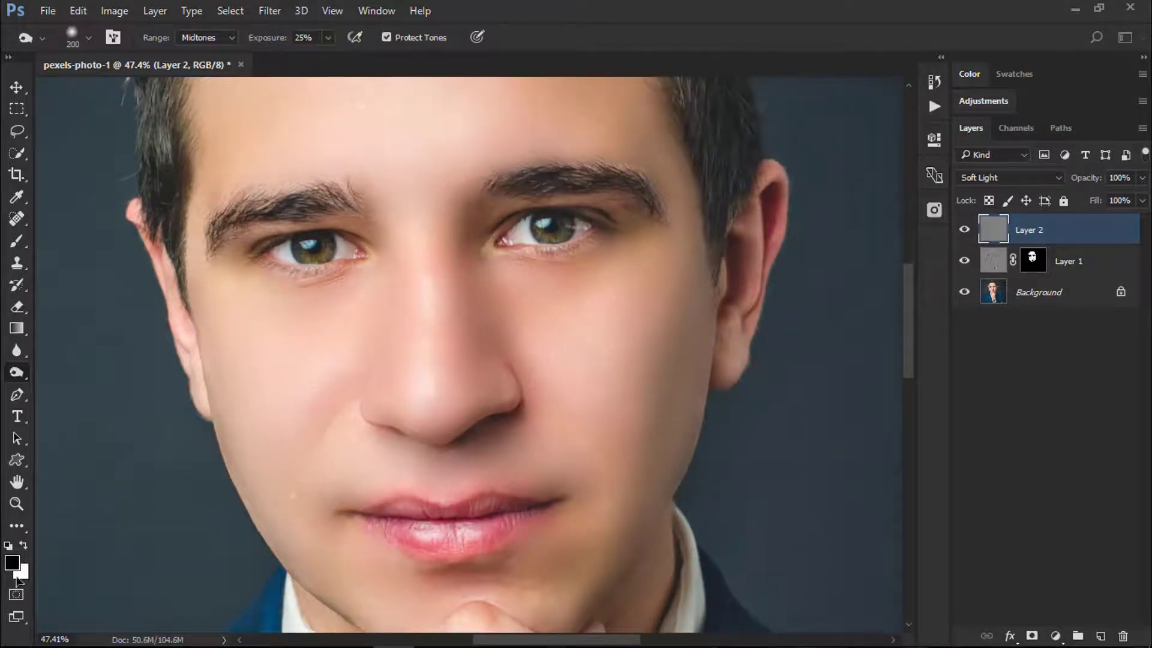
scroll(480, 372, "up", 3)
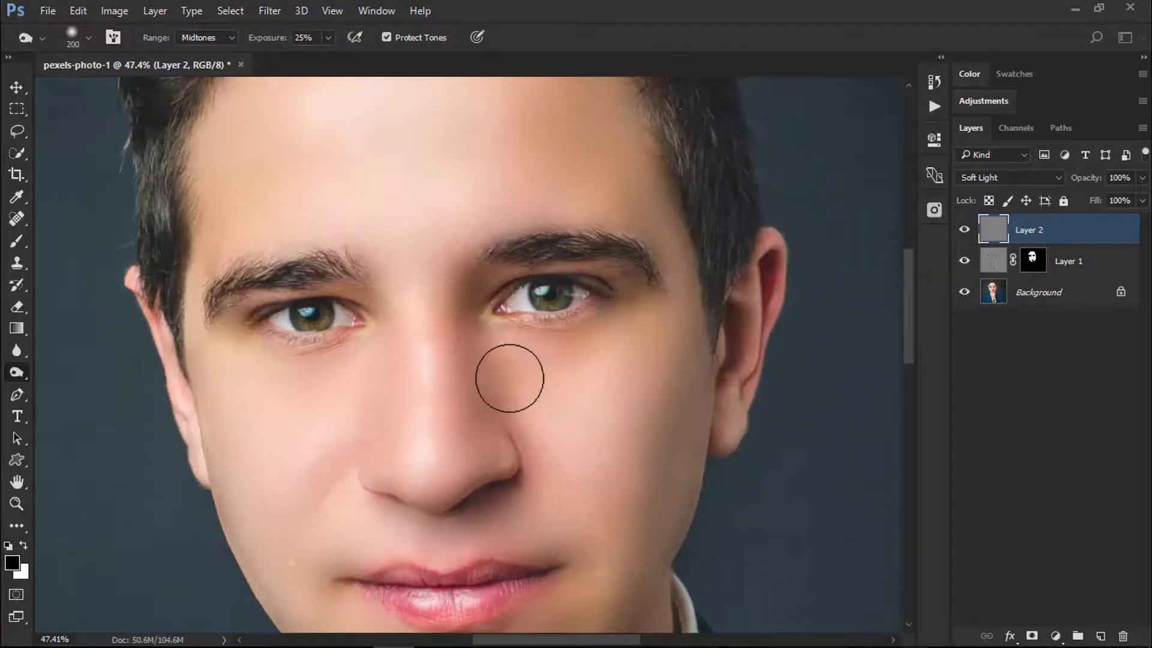
scroll(420, 327, "up", 1)
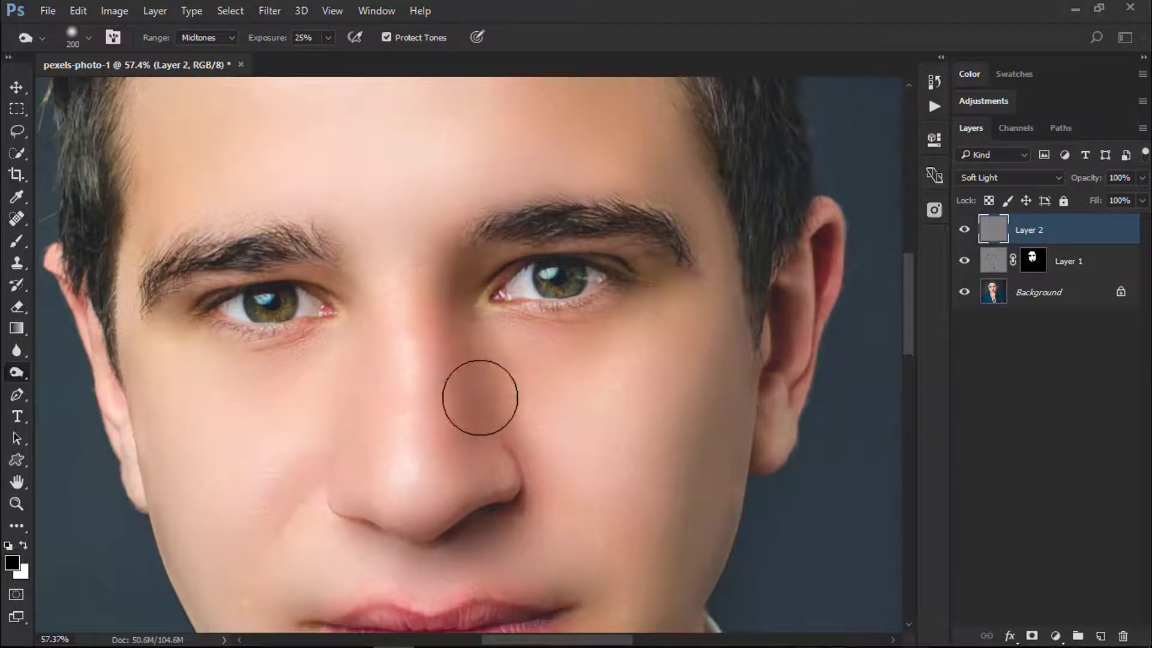
Step: Darken the outer cheek with a 100-size burn brush, undoing one stroke
mouse_move(570, 502)
left_mouse_down()
mouse_move(512, 367)
mouse_move(542, 318)
mouse_move(558, 383)
left_mouse_up()
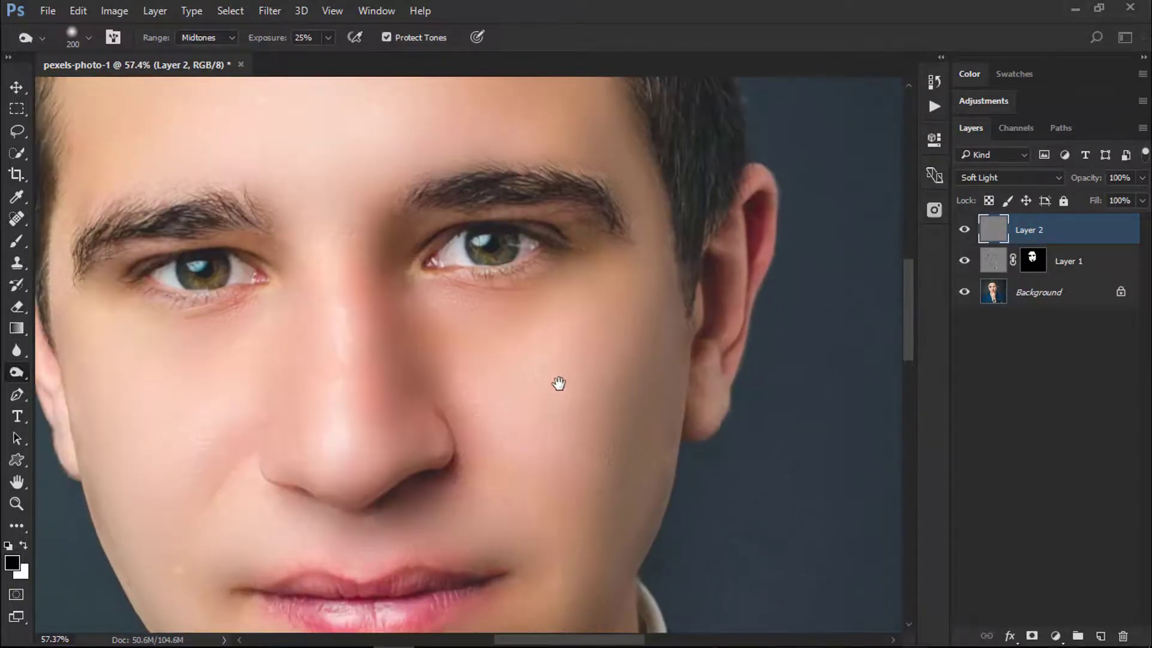
left_click_drag(628, 352, 576, 296)
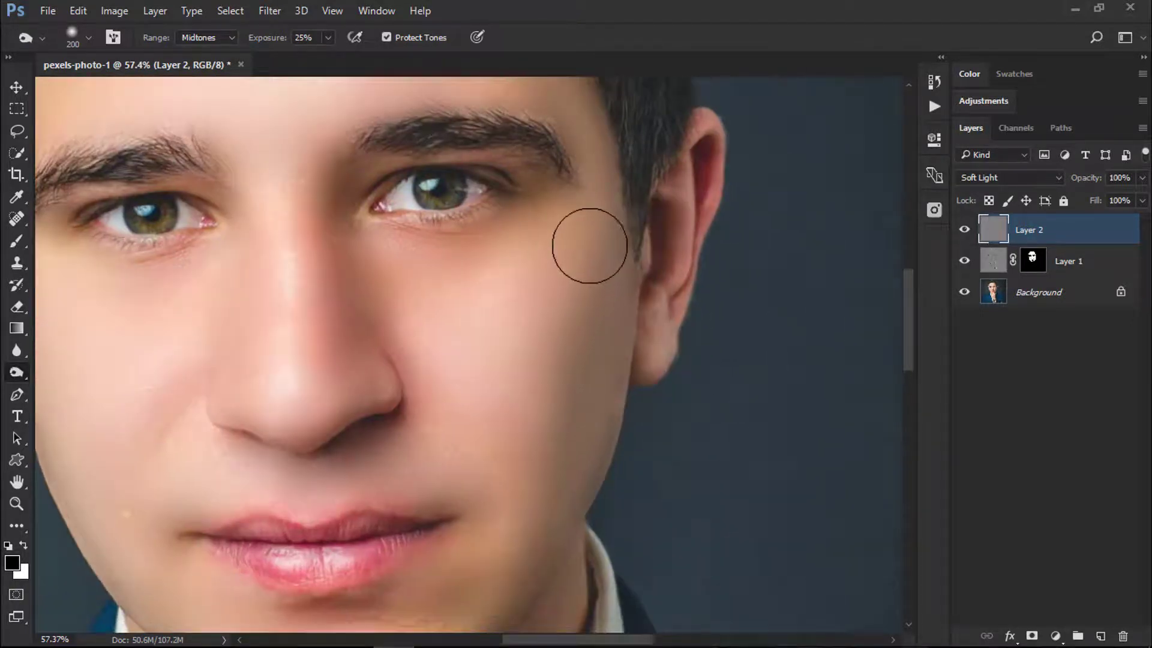
key("bracketleft")
key("bracketleft")
key("bracketleft")
key("bracketleft")
scroll(527, 488, "down", 3)
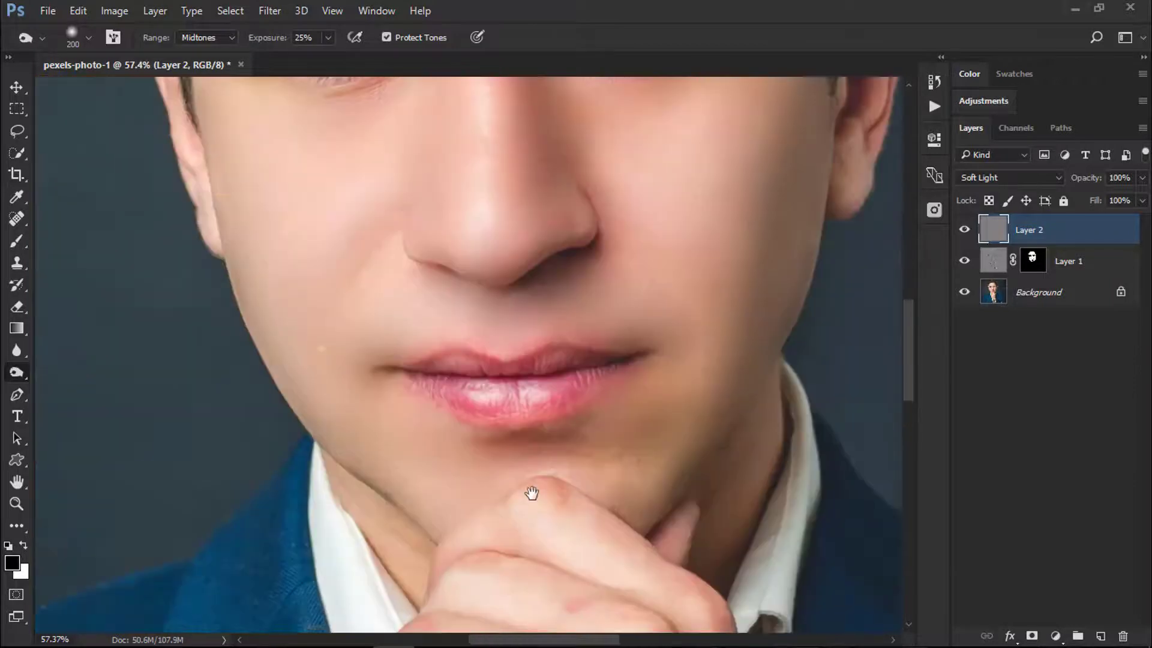
scroll(339, 391, "up", 1)
scroll(362, 528, "down", 3)
key("ctrl+alt+z")
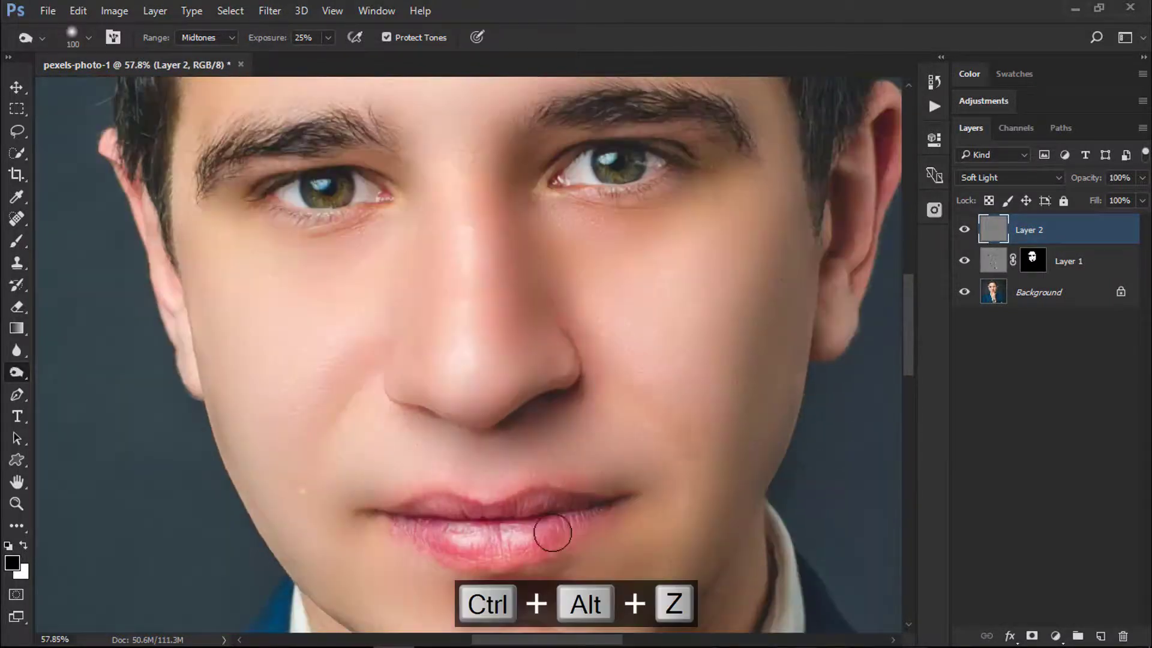
scroll(403, 465, "up", 3)
scroll(390, 557, "down", 3)
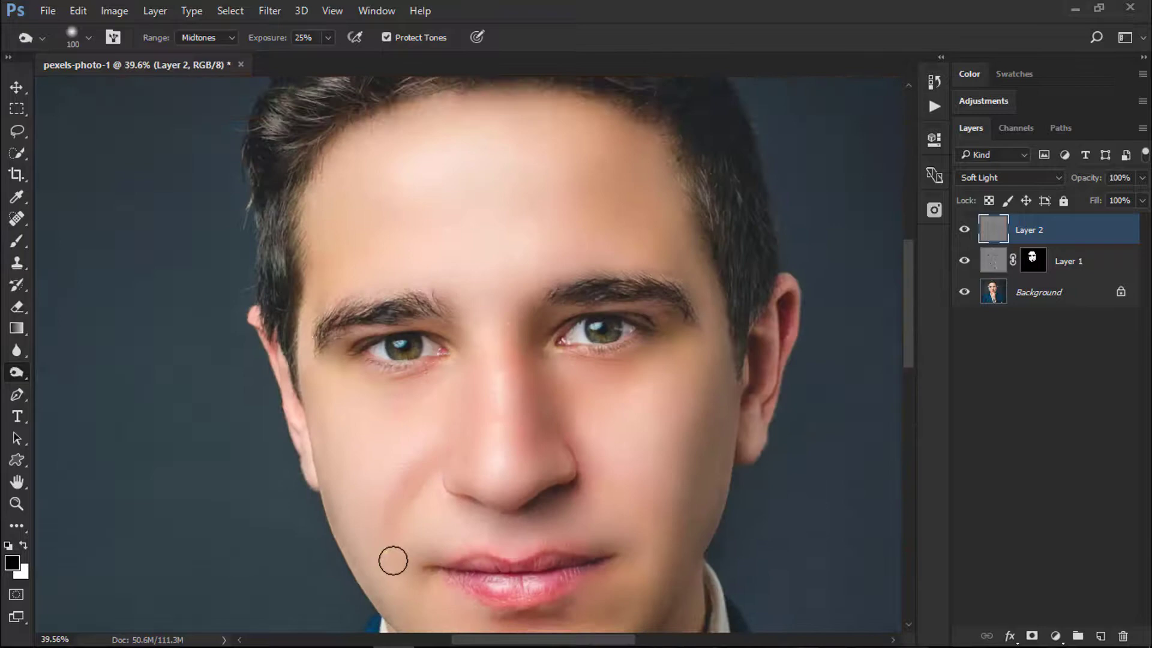
scroll(381, 566, "up", 3)
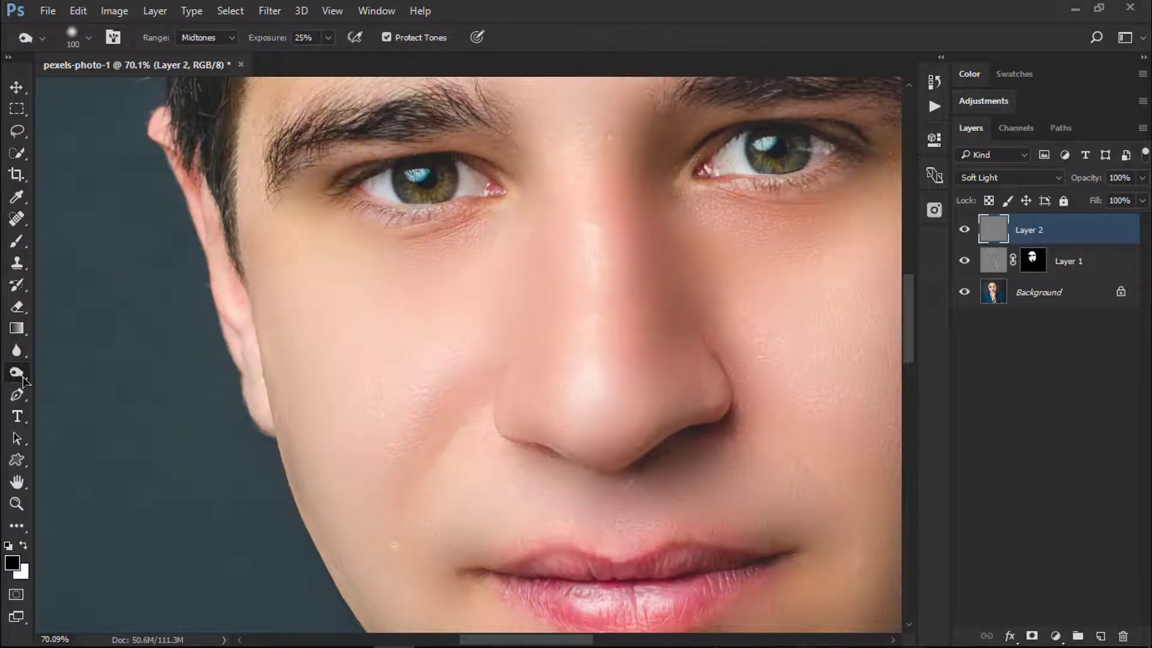
Step: Switch to the Dodge tool at 36% exposure and lighten the lower lip's highlights on Layer 2
right_click(23, 378)
left_click(62, 374)
left_click_drag(674, 318, 635, 385)
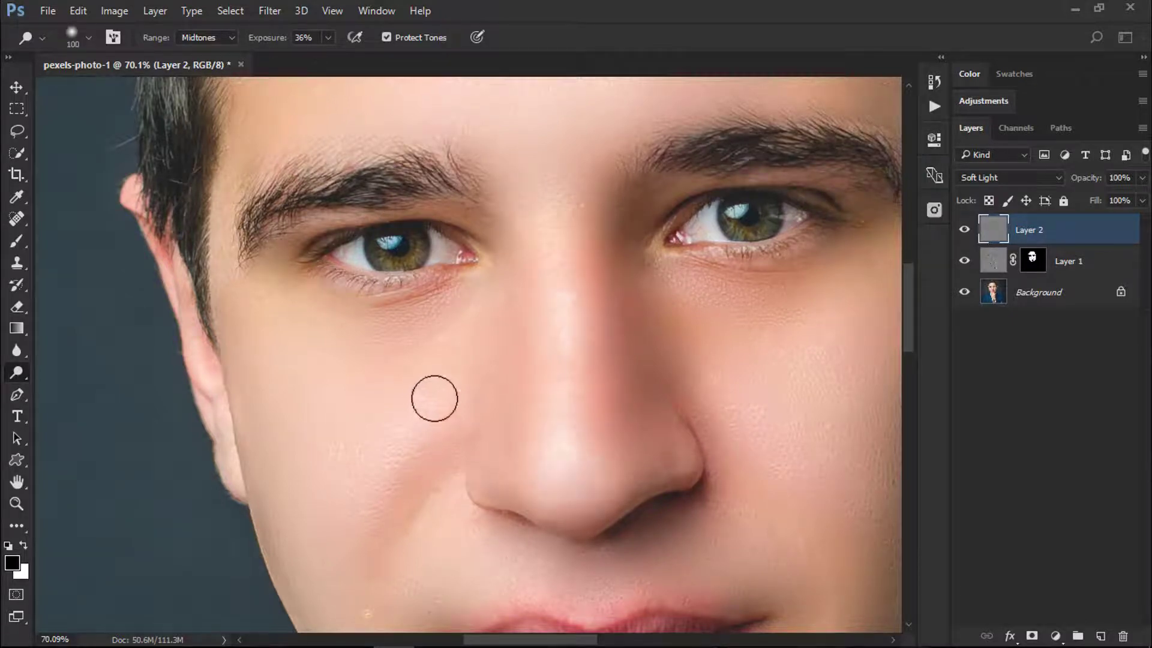
mouse_move(736, 479)
left_mouse_down()
mouse_move(468, 451)
mouse_move(566, 394)
mouse_move(534, 406)
mouse_move(524, 391)
mouse_move(474, 439)
left_mouse_up()
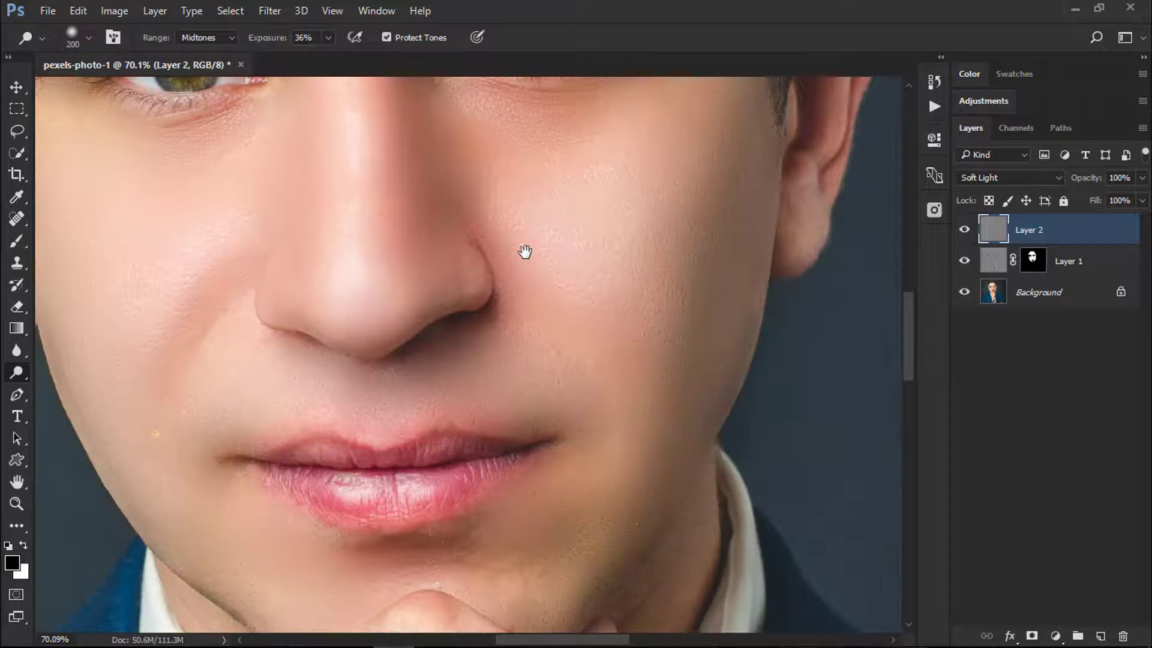
scroll(457, 353, "down", 3)
scroll(612, 481, "up", 5)
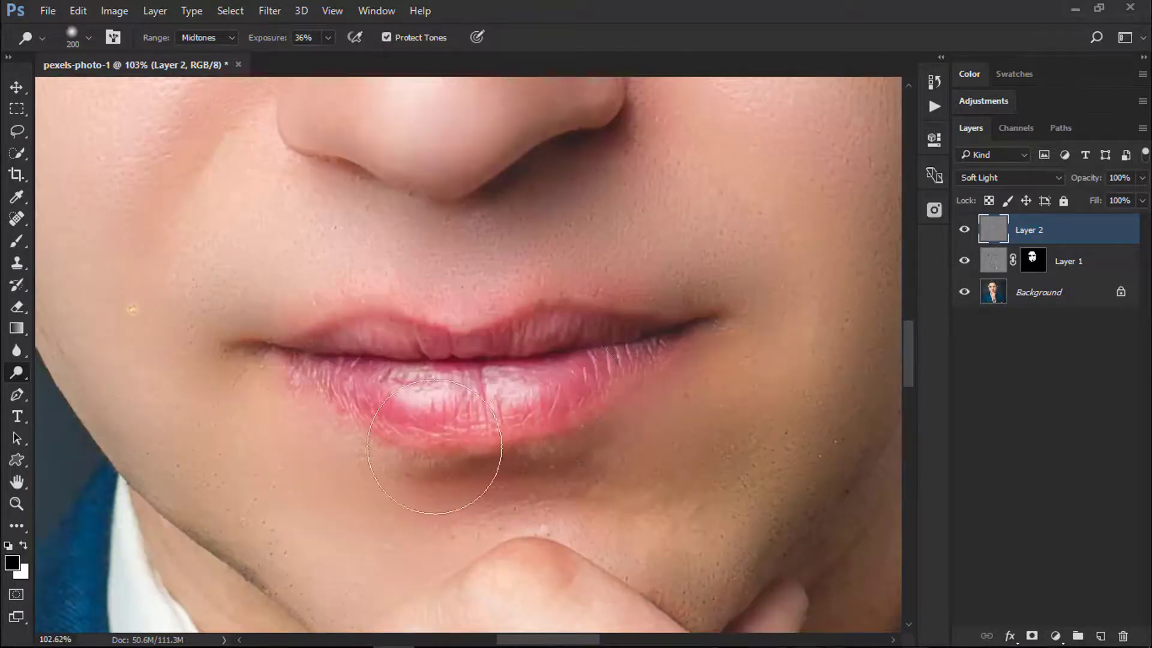
mouse_move(434, 447)
left_mouse_down()
mouse_move(357, 424)
mouse_move(419, 458)
mouse_move(455, 429)
mouse_move(510, 426)
mouse_move(540, 360)
left_mouse_up()
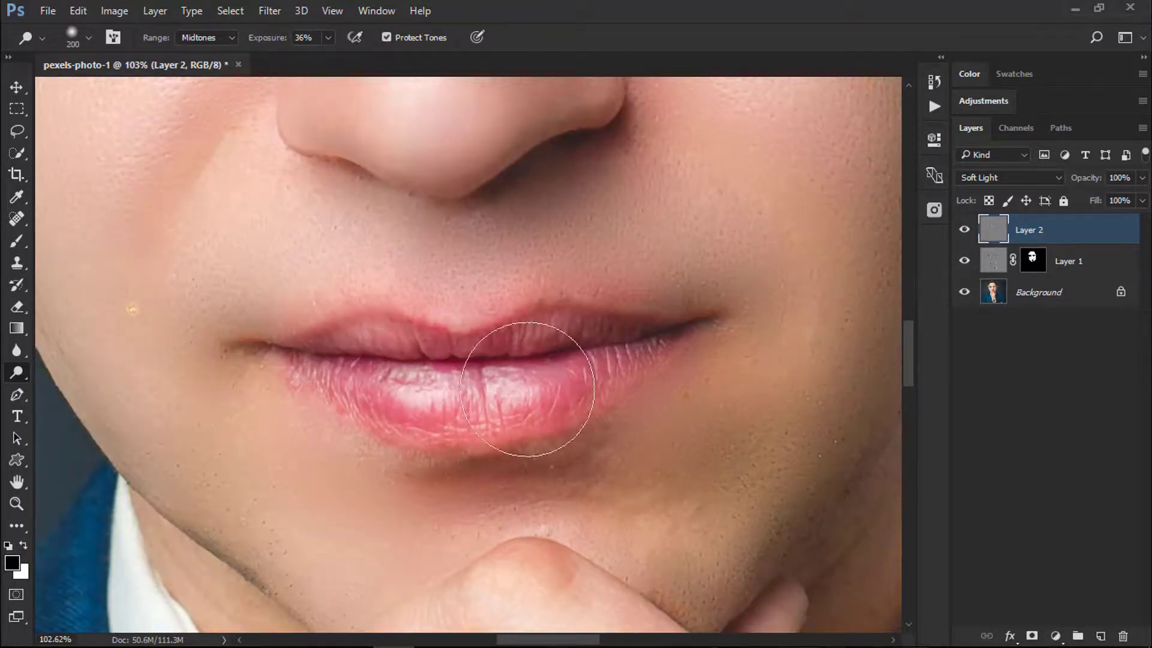
Step: Rename Layer 1 to 'Repair'
left_click(1032, 265)
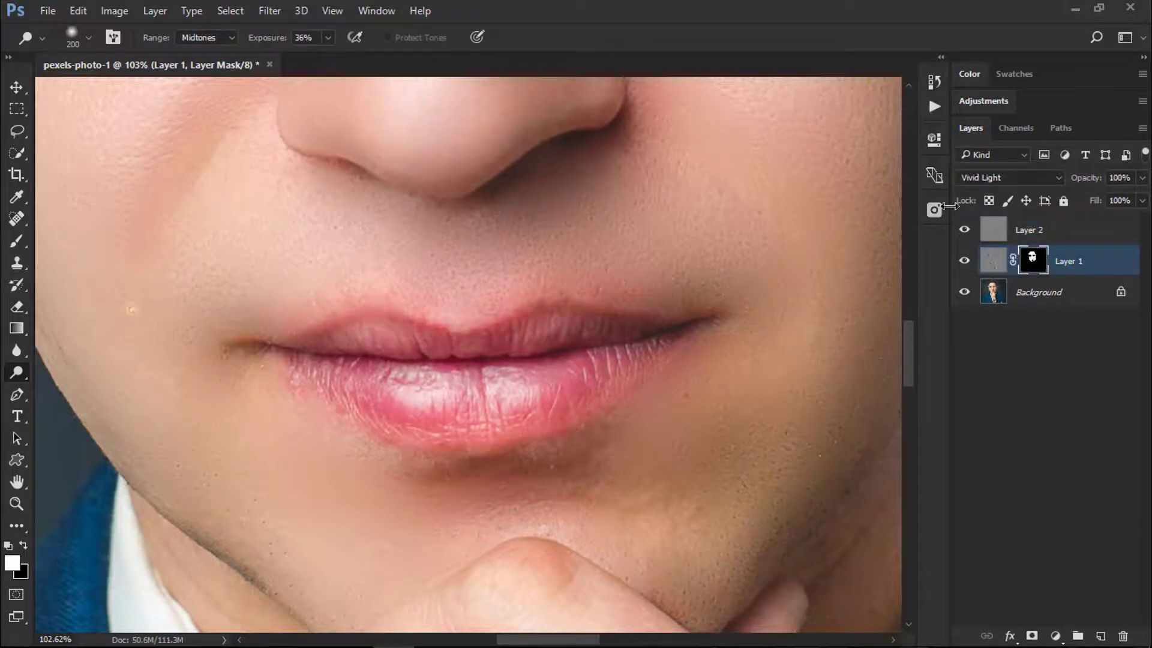
double_click(1072, 267)
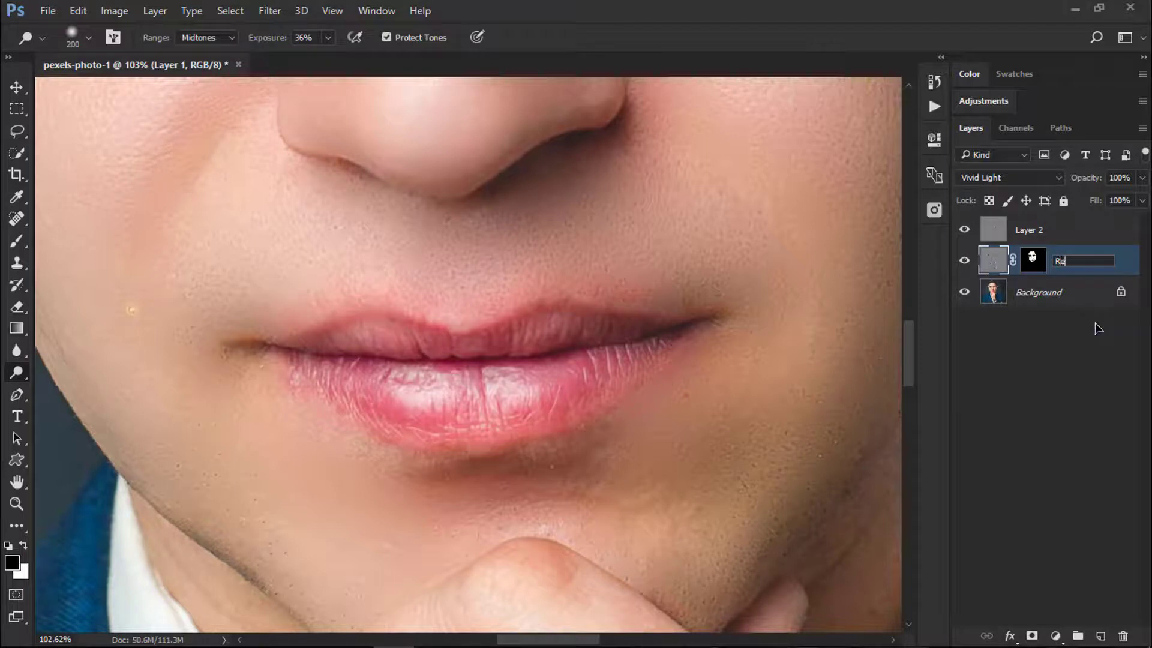
type("Repair")
key("Return")
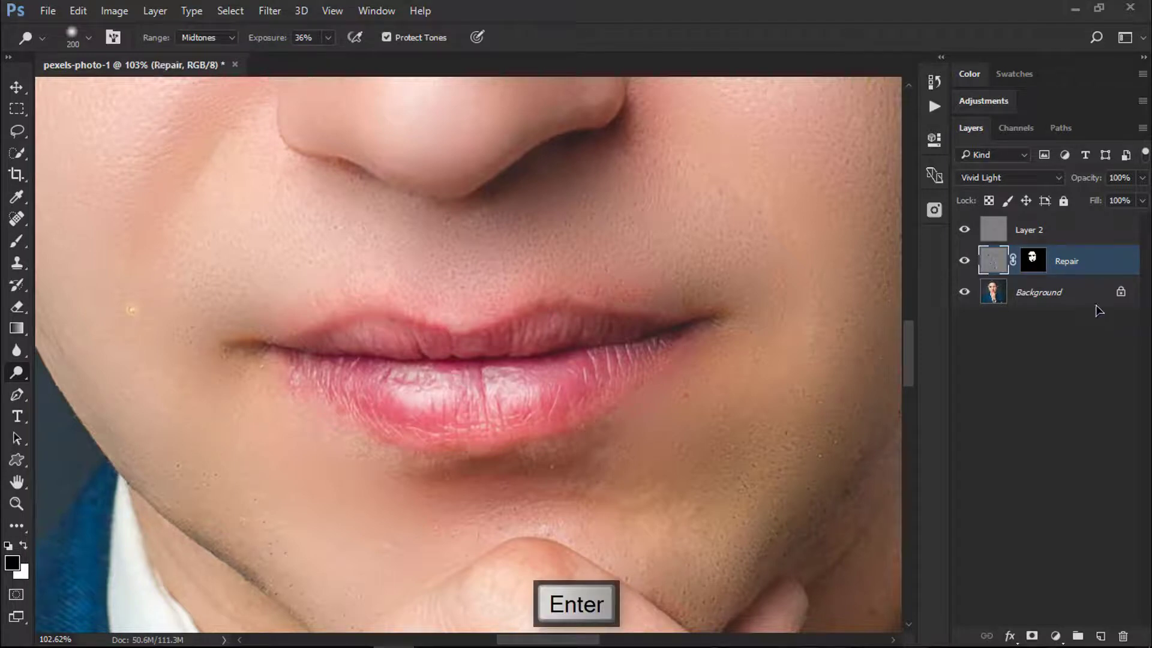
Step: Paint the Repair mask along the upper lip with a 45% opacity, 69% flow brush
left_click(1034, 259)
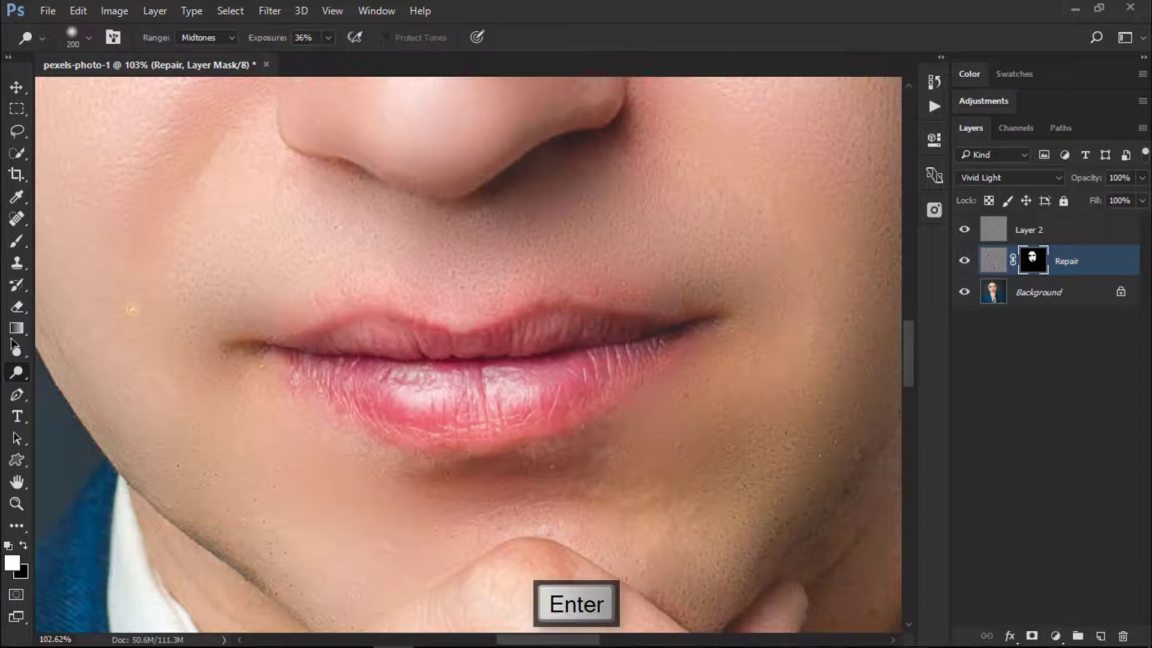
left_click(16, 243)
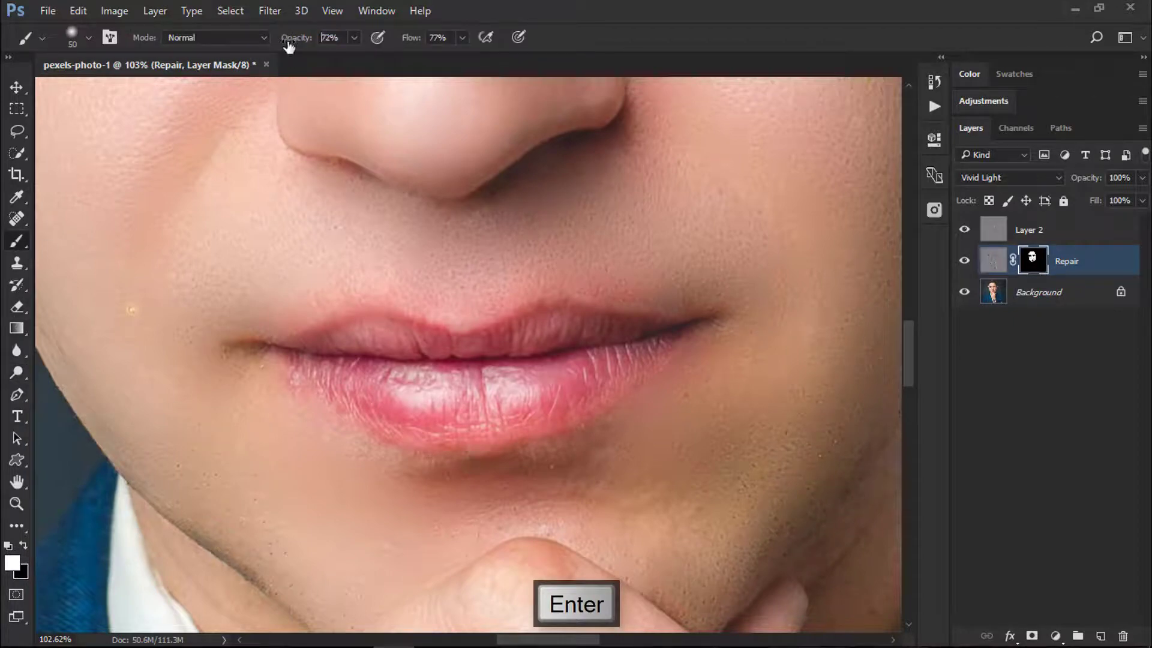
key("6")
key("6")
left_click_drag(395, 43, 393, 44)
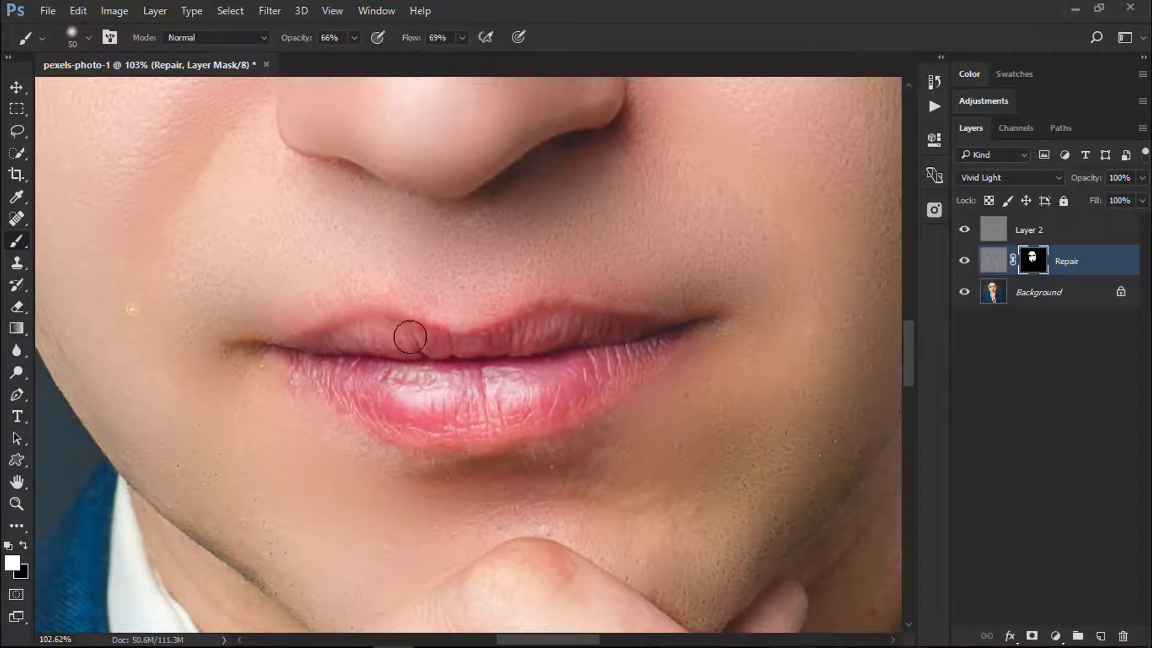
scroll(429, 491, "up", 1)
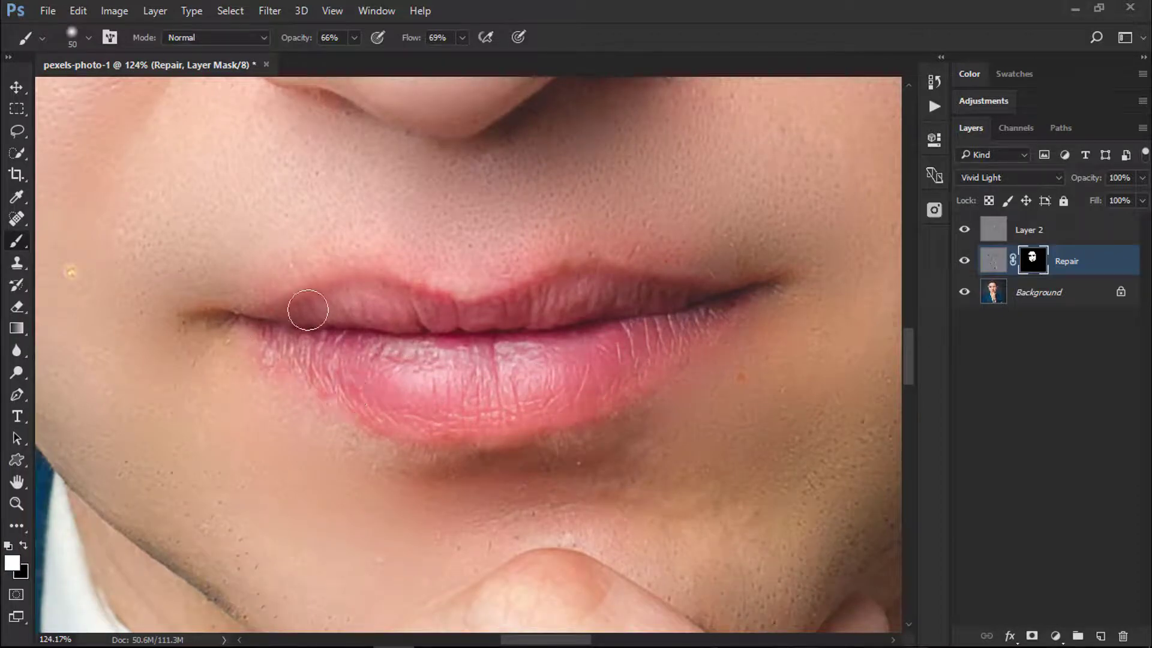
key("ctrl+alt+z")
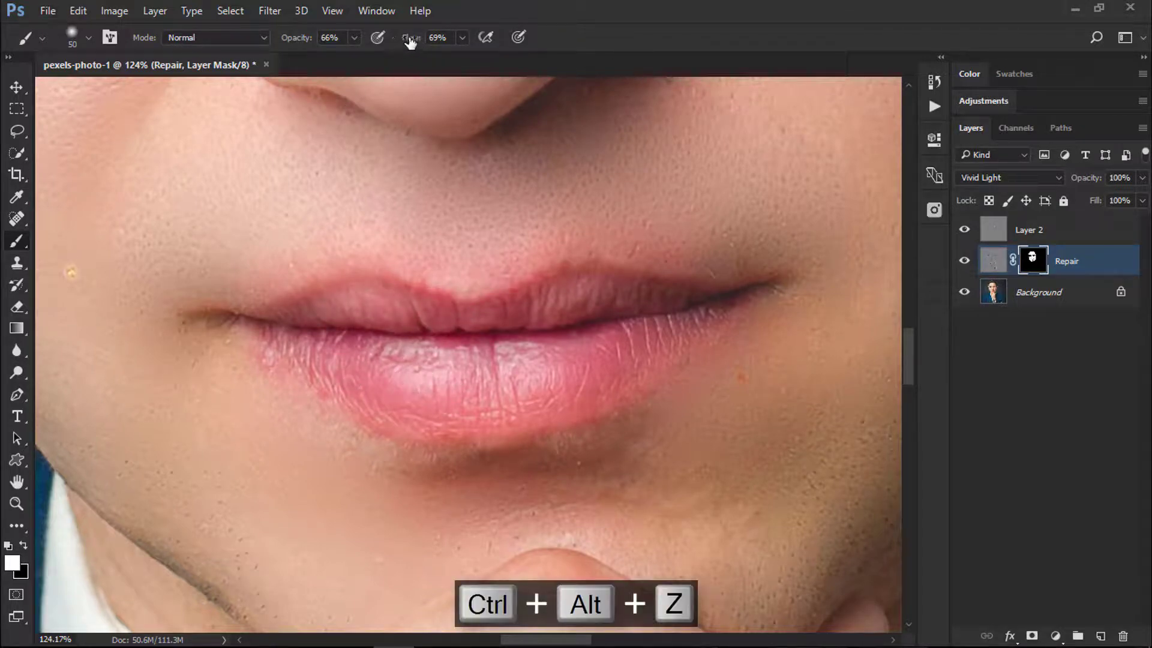
type("45")
key("Return")
mouse_move(363, 306)
left_mouse_down()
mouse_move(459, 312)
mouse_move(654, 298)
left_mouse_up()
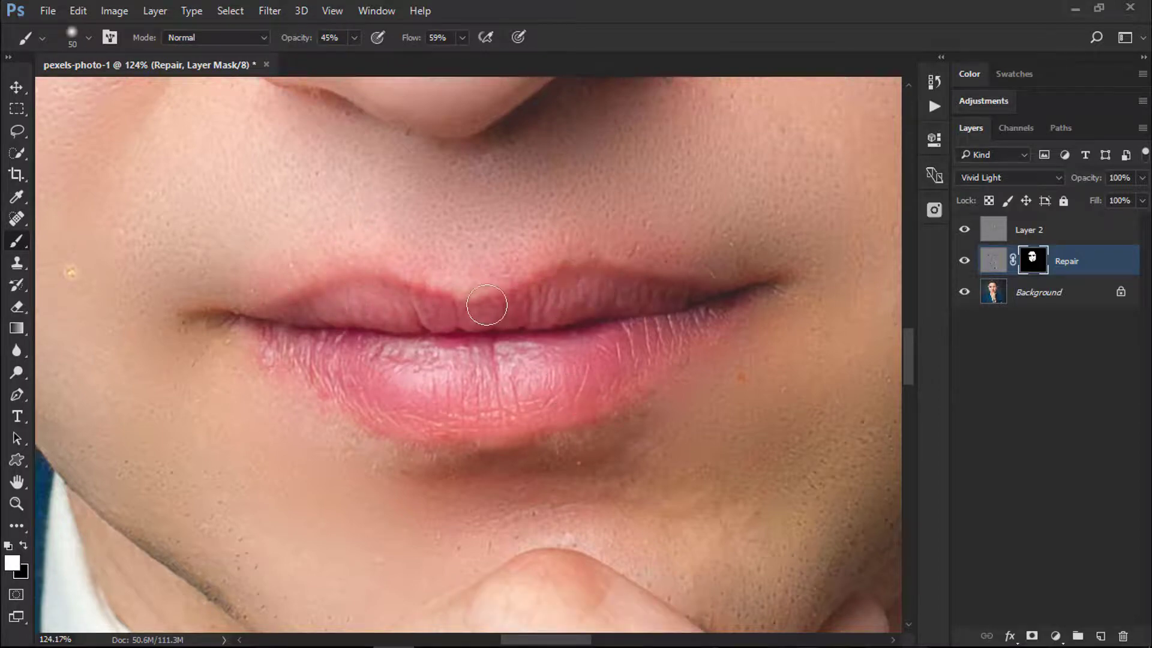
Step: Rename Layer 2 to 'Dodge and Burn'
left_click(994, 232)
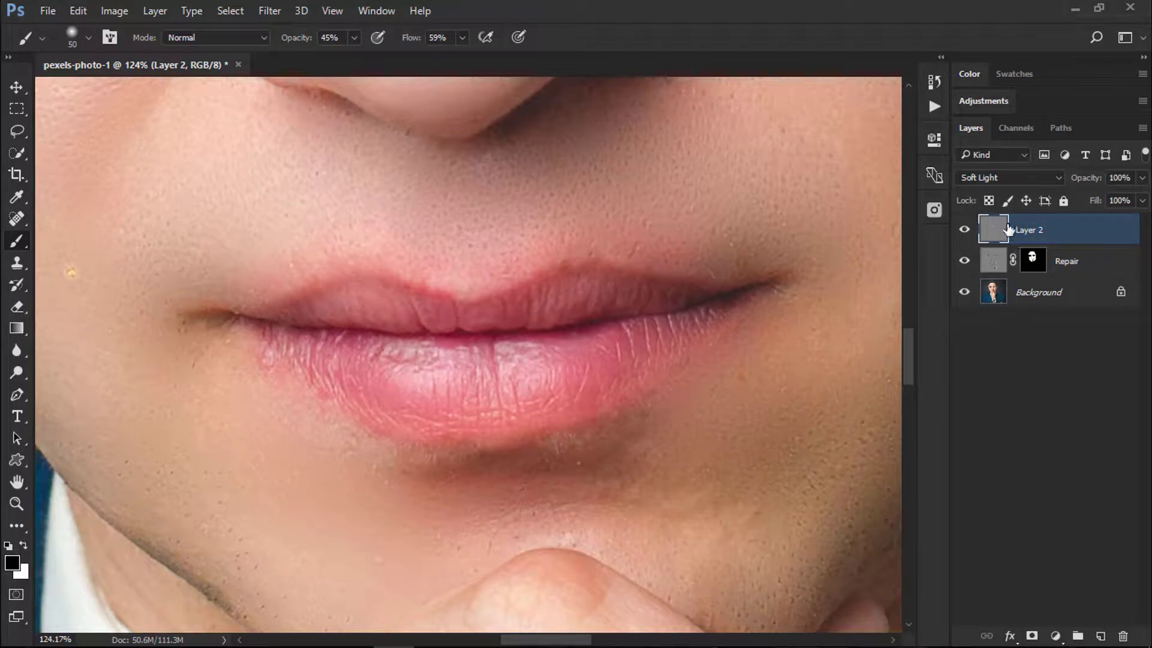
double_click(1027, 233)
type("Dodge and Burn")
key("Return")
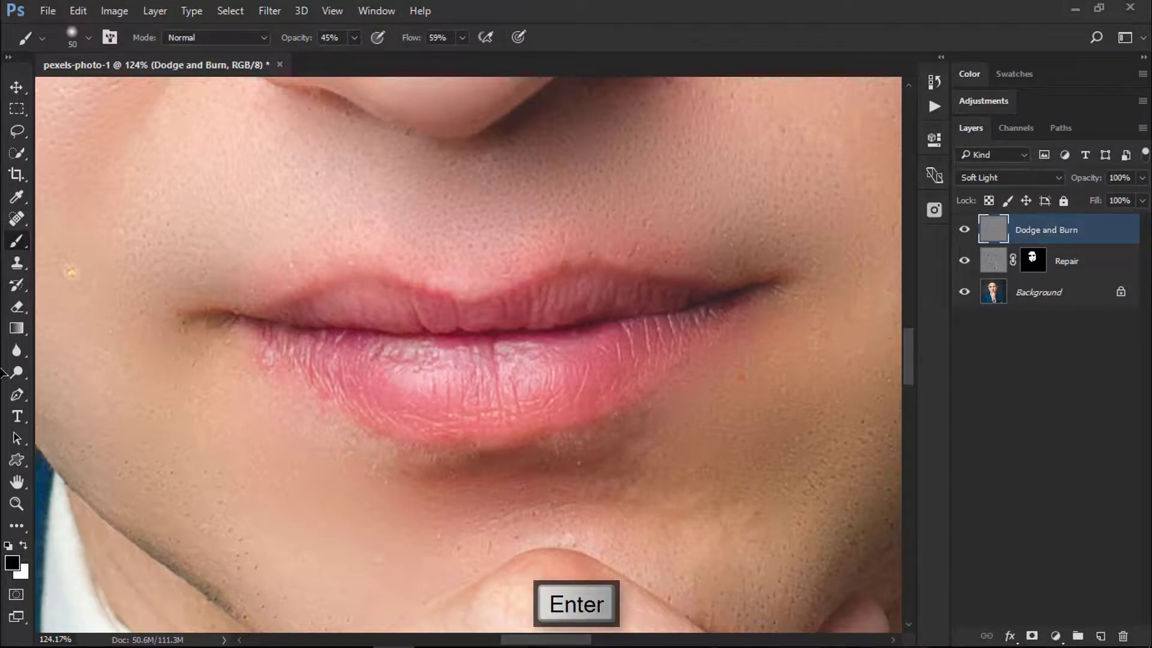
Step: Dodge the lips at 54% exposure, undoing the stroke on the lower lip
left_click(16, 372)
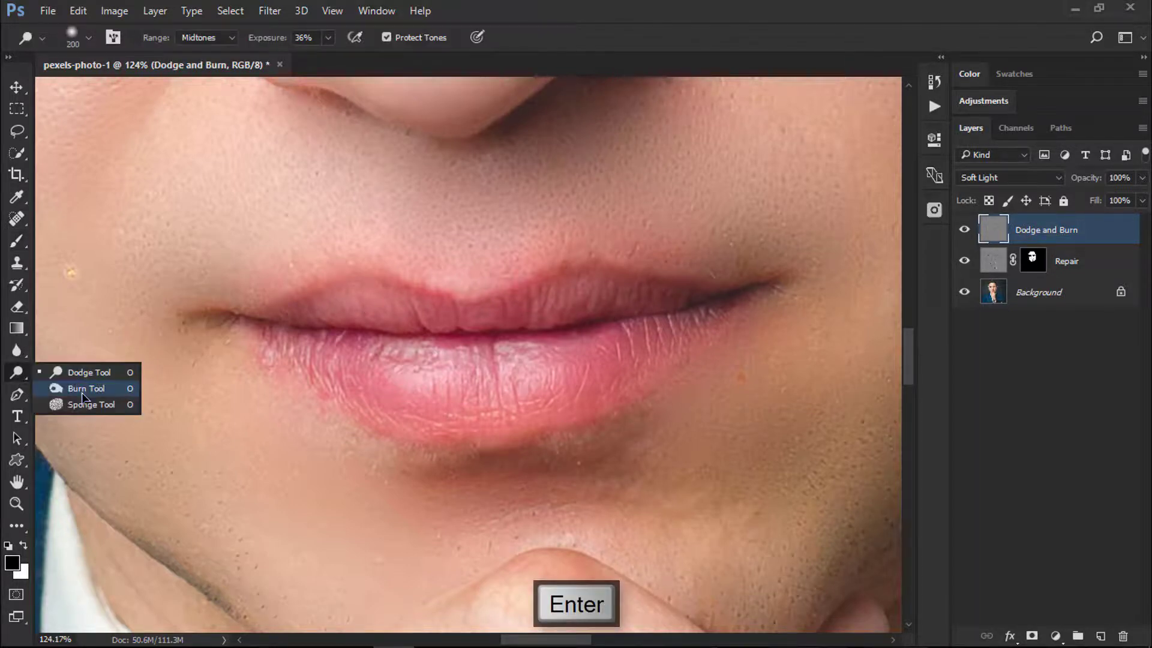
left_click(84, 372)
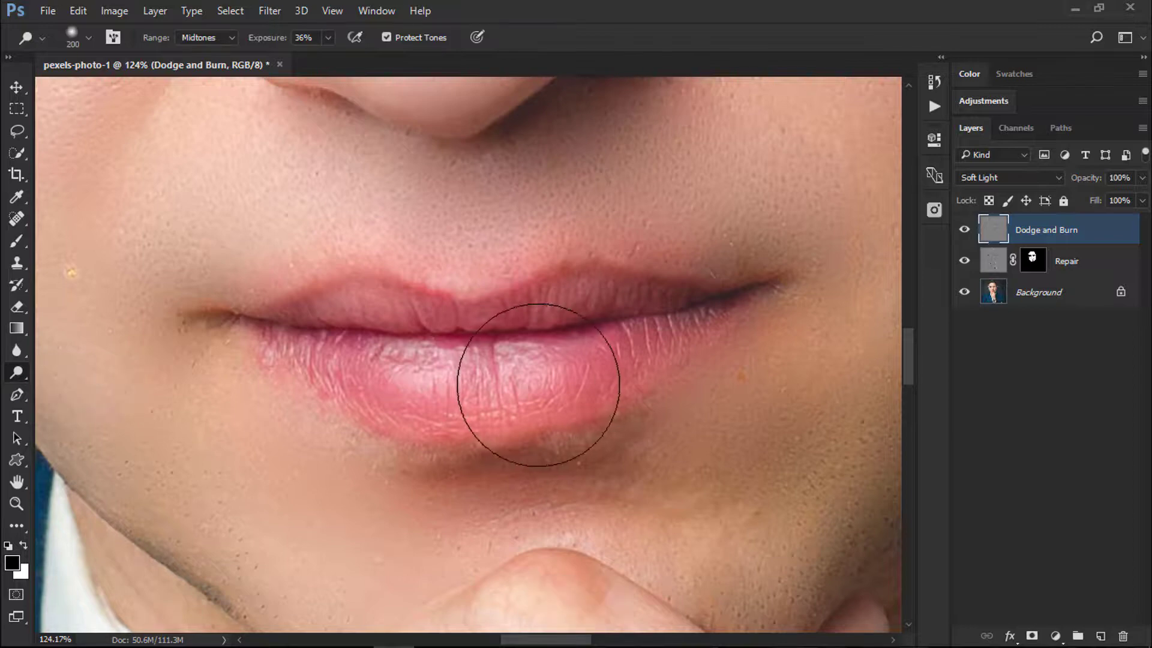
scroll(517, 382, "up", 2)
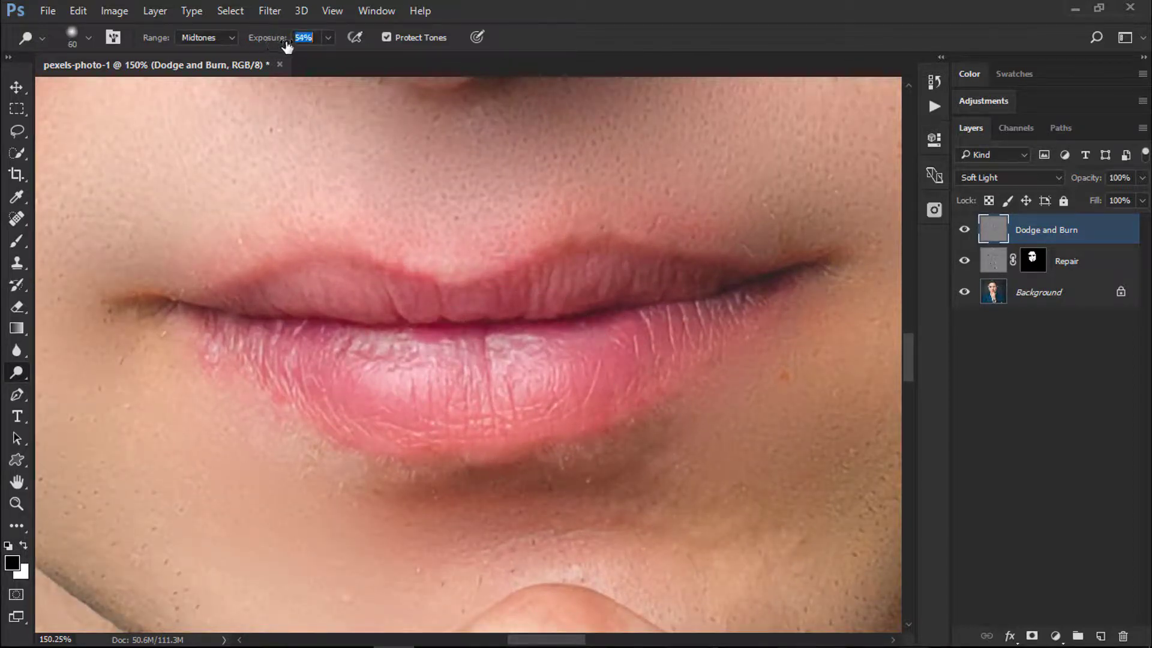
key("Return")
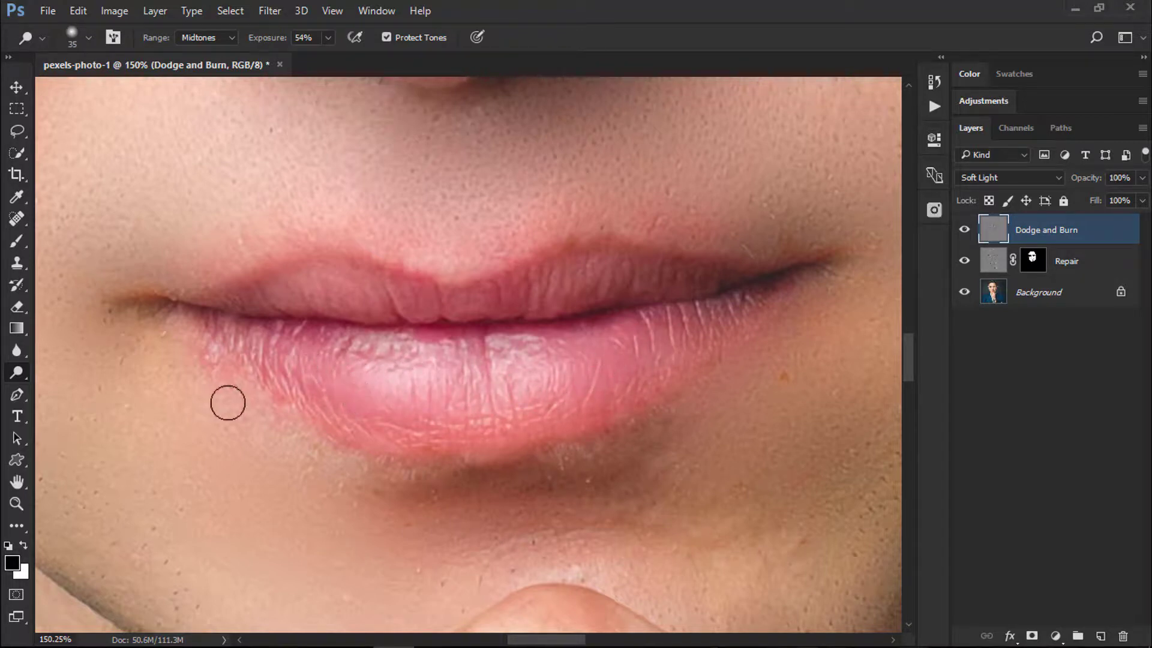
key("ctrl+alt+z")
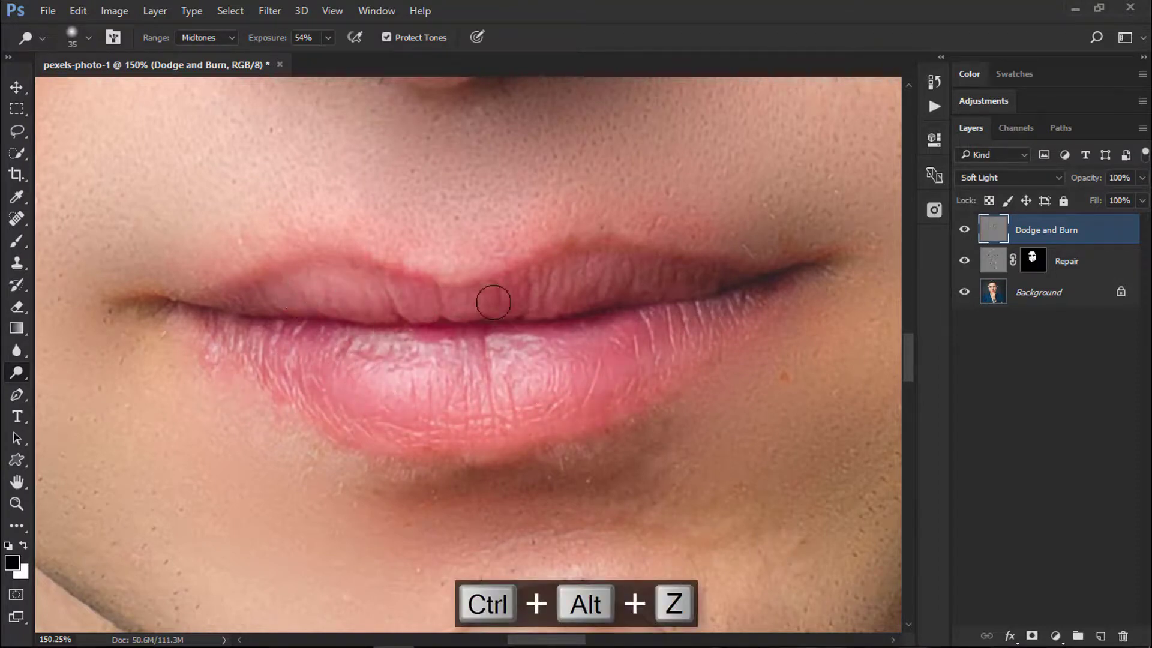
Step: Toggle the Dodge and Burn layer's visibility off and on to compare
scroll(526, 327, "down", 6)
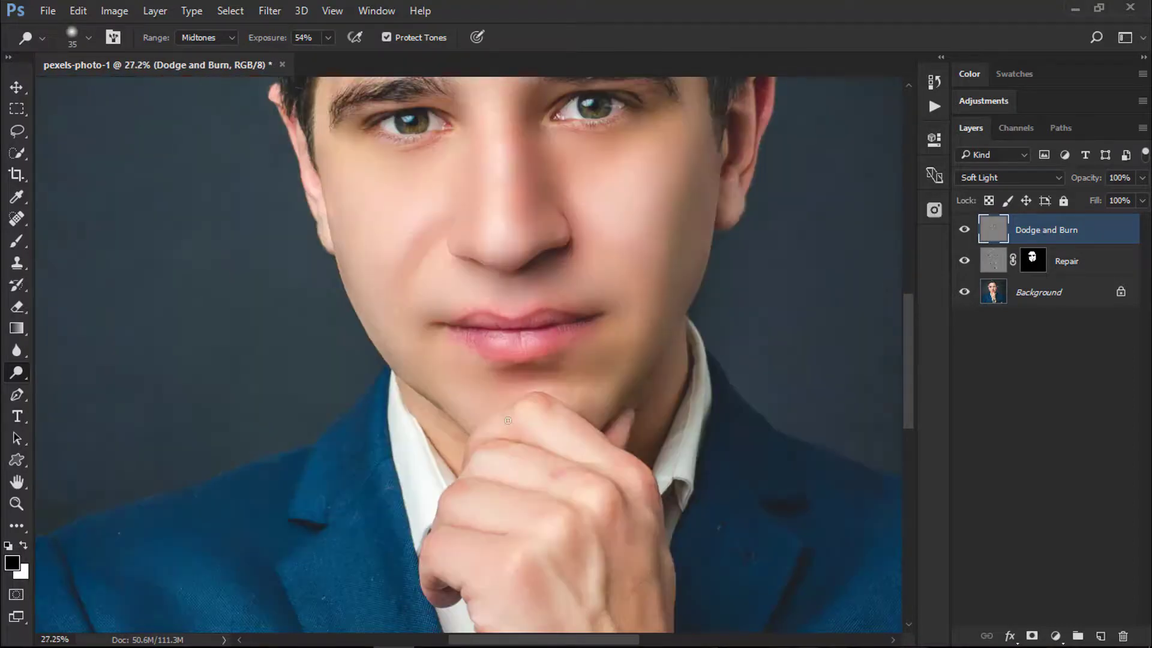
scroll(502, 377, "up", 2)
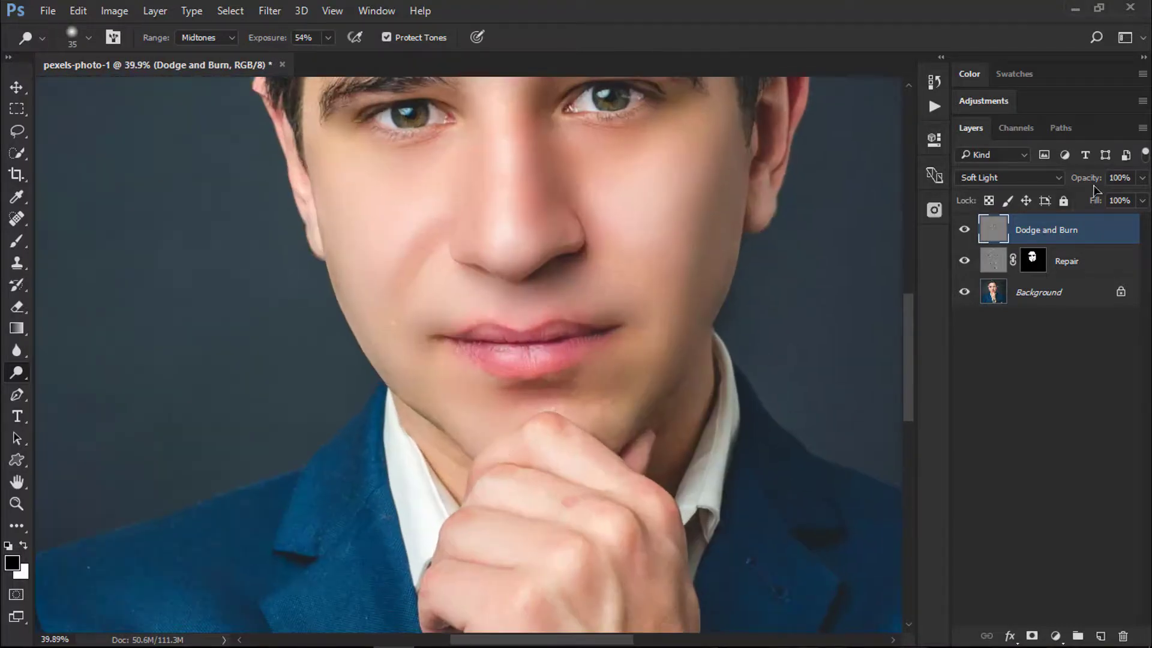
left_click(963, 231)
left_click(964, 231)
Step: Stamp all visible layers into a new merged Layer 1 with Ctrl+Shift+Alt+E
scroll(594, 420, "down", 3)
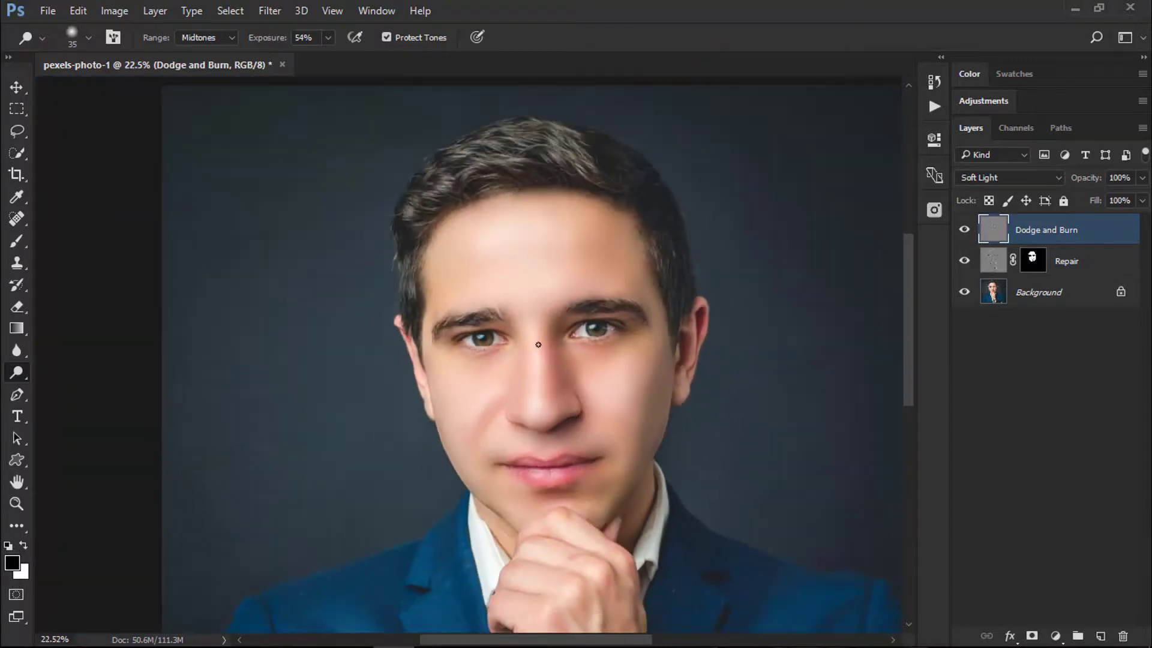
scroll(538, 344, "down", 1)
scroll(528, 343, "down", 1)
scroll(708, 272, "up", 2)
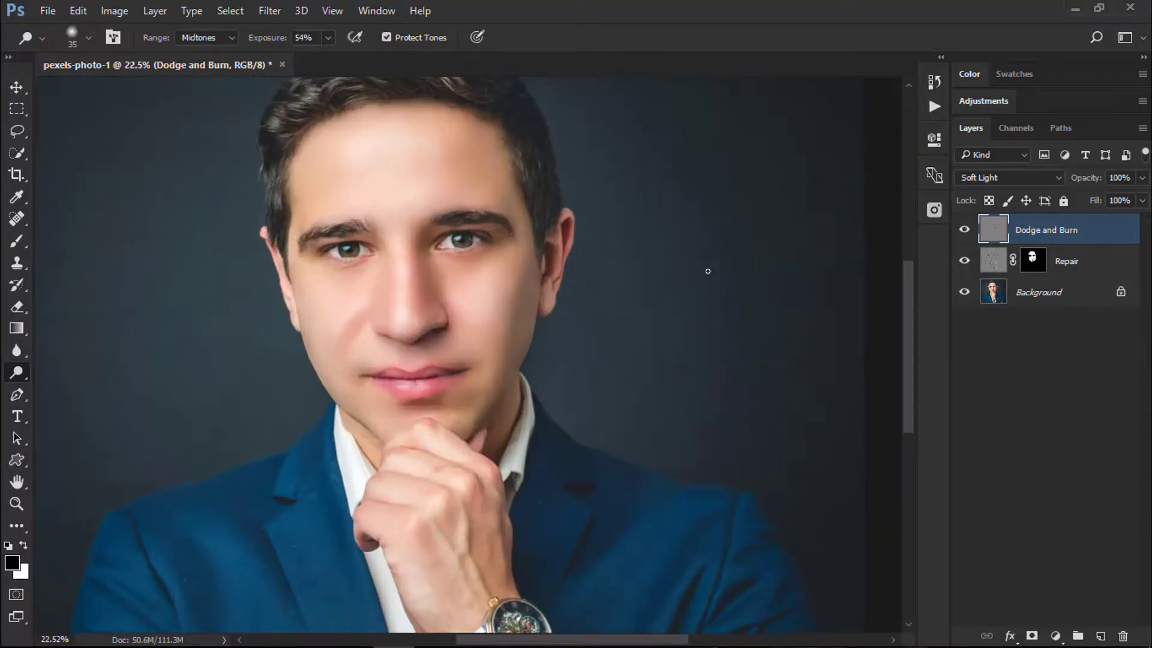
key("ctrl+shift+alt+e")
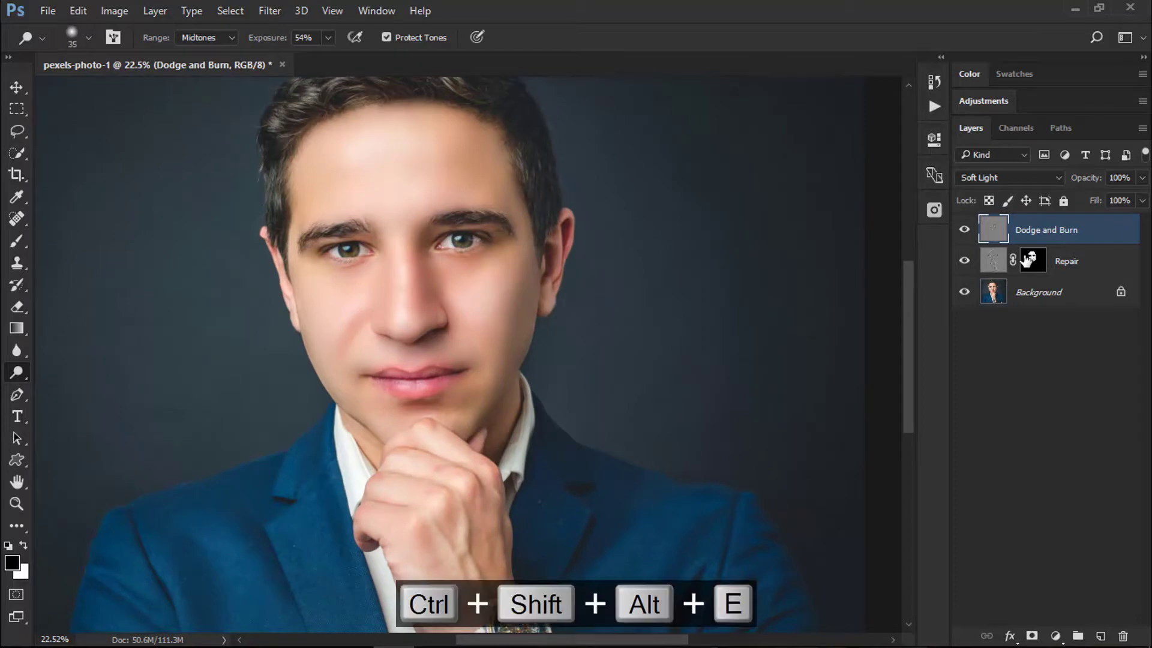
scroll(408, 273, "down", 1)
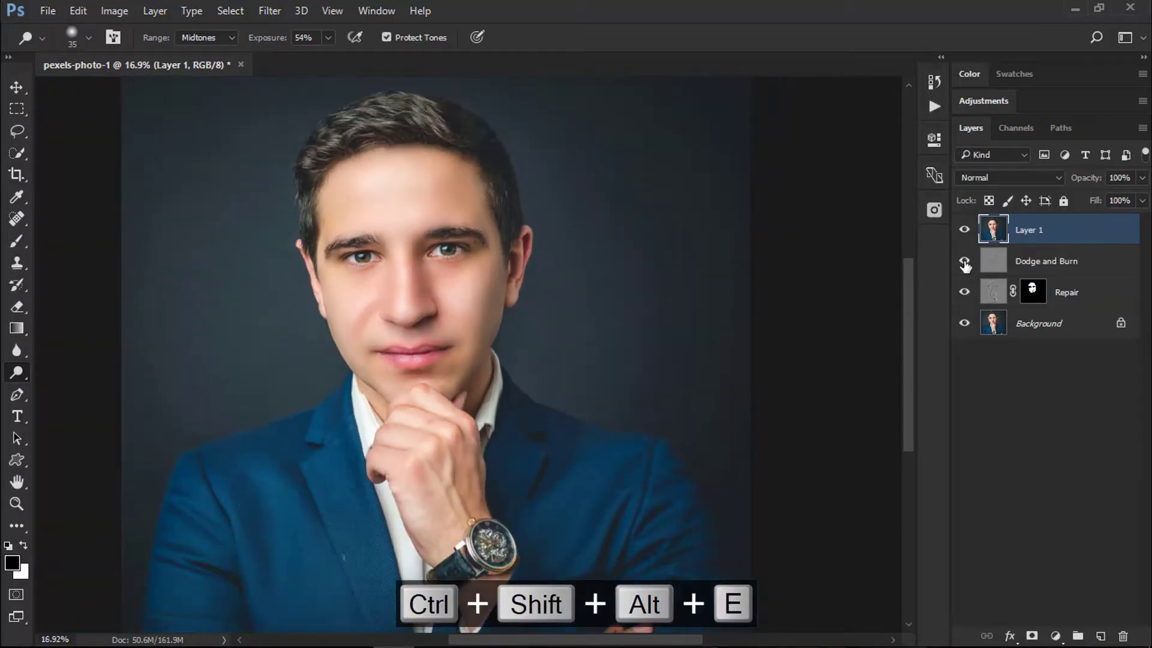
Step: Toggle the merged Layer 1 on and off to compare before and after, leaving it visible
left_click(963, 231)
scroll(399, 216, "up", 1)
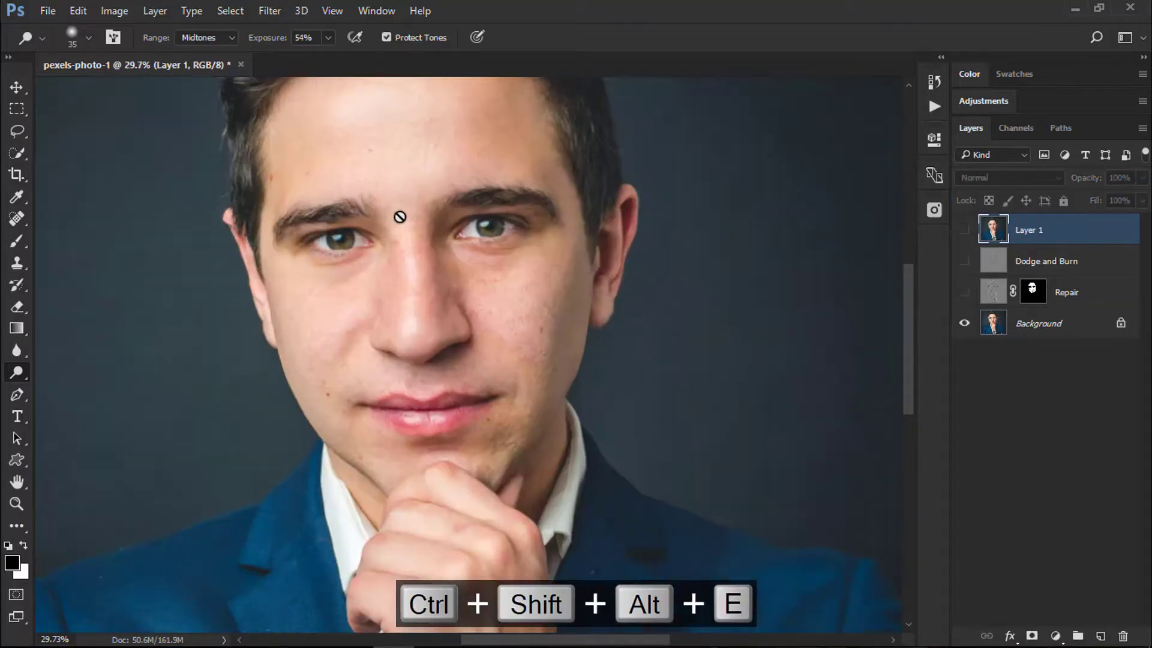
scroll(484, 198, "up", 1)
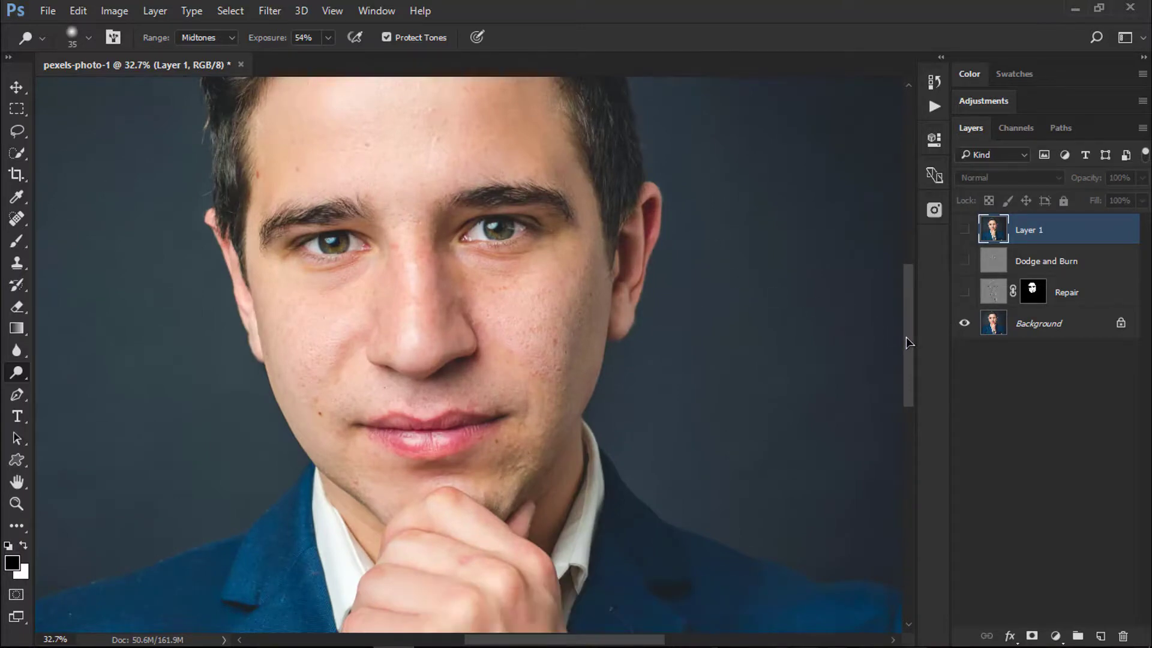
left_click_drag(906, 337, 909, 324)
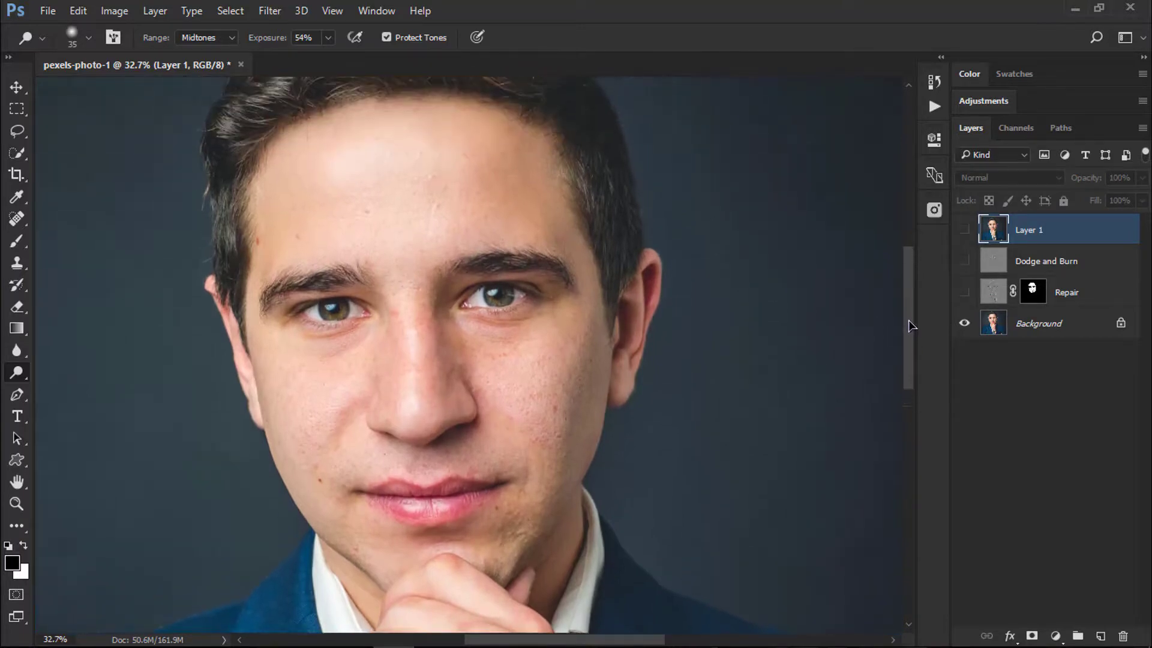
left_click(964, 232)
left_click(964, 232)
left_click(964, 231)
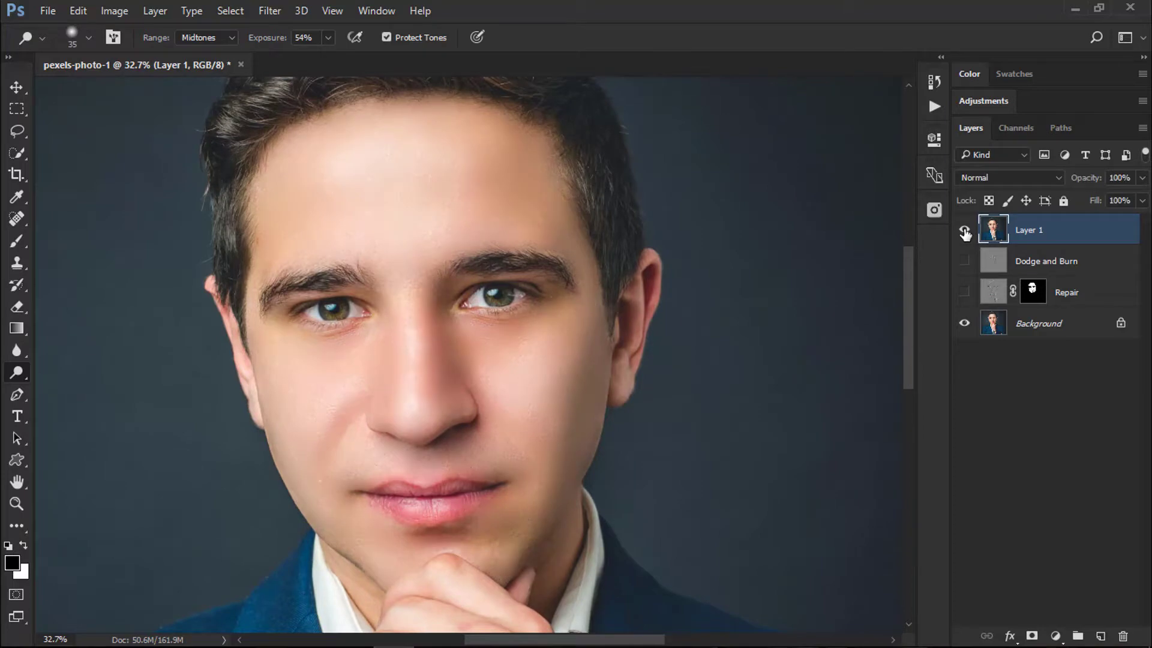
left_click(964, 232)
left_click(964, 232)
scroll(546, 343, "down", 5)
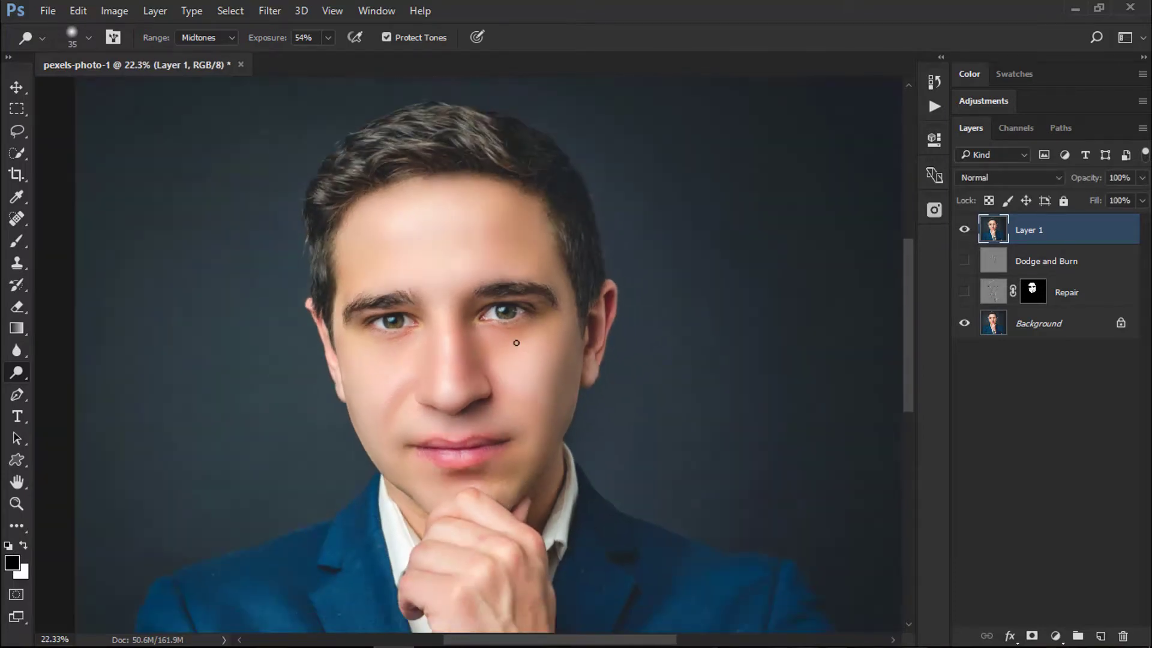